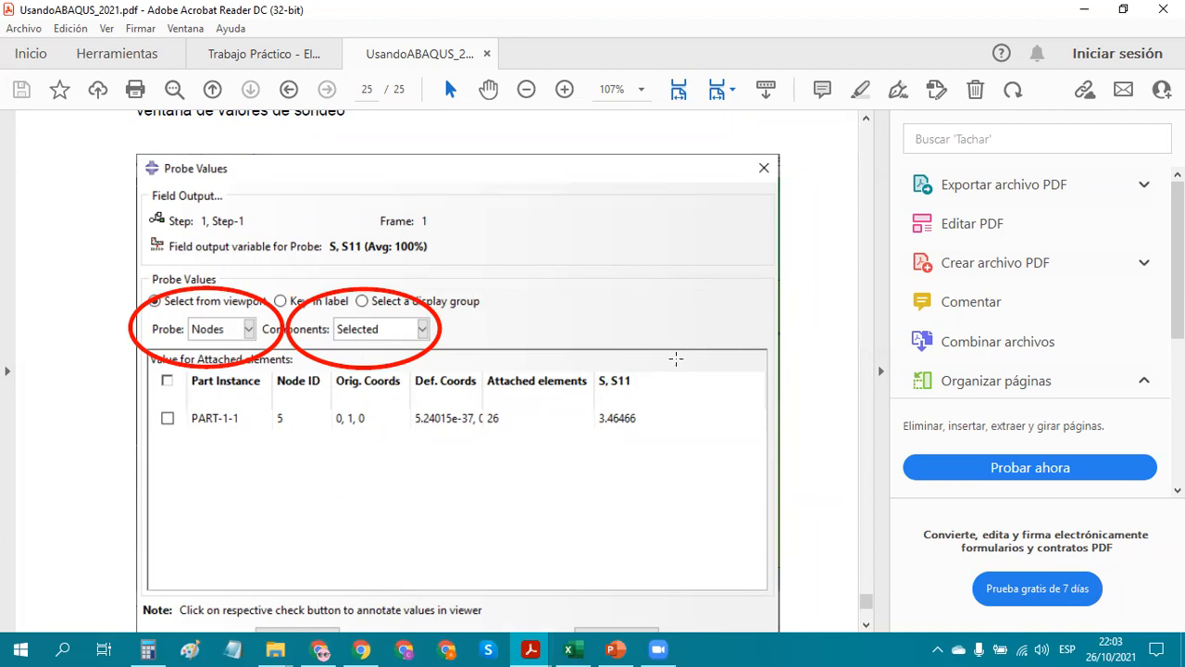
Review the guide's instructions for probing the stress at node 5 and mark the S11 value in the Probe Values figure.
scroll(673, 392, "down", 6)
scroll(674, 389, "up", 4)
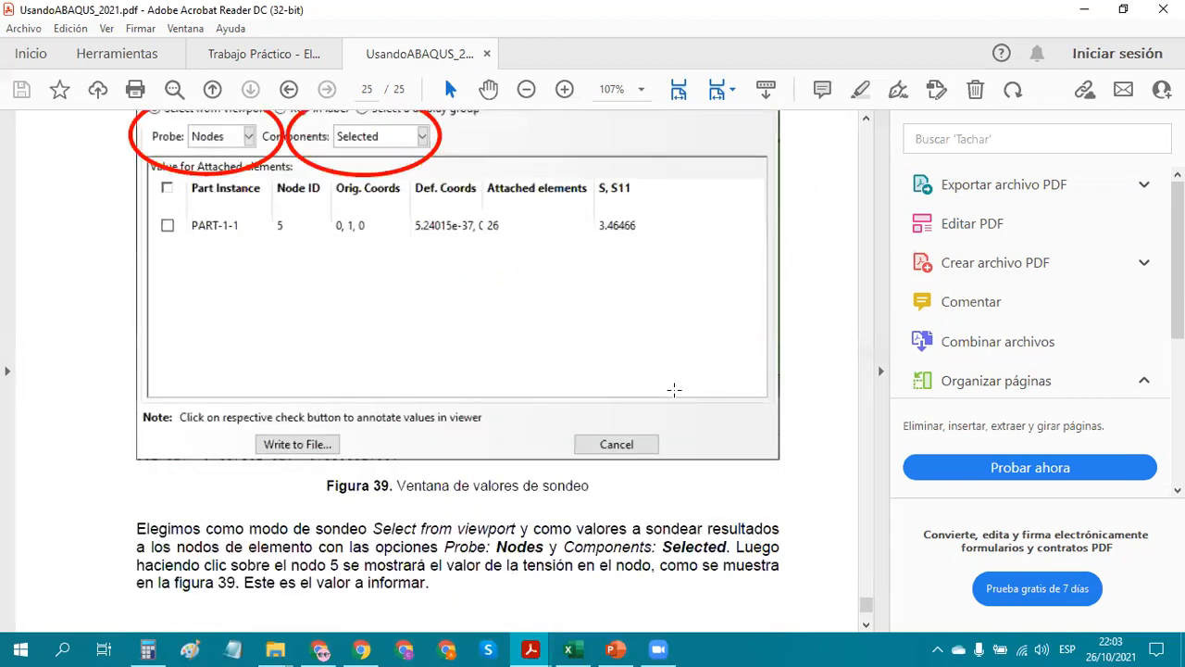
scroll(674, 389, "up", 15)
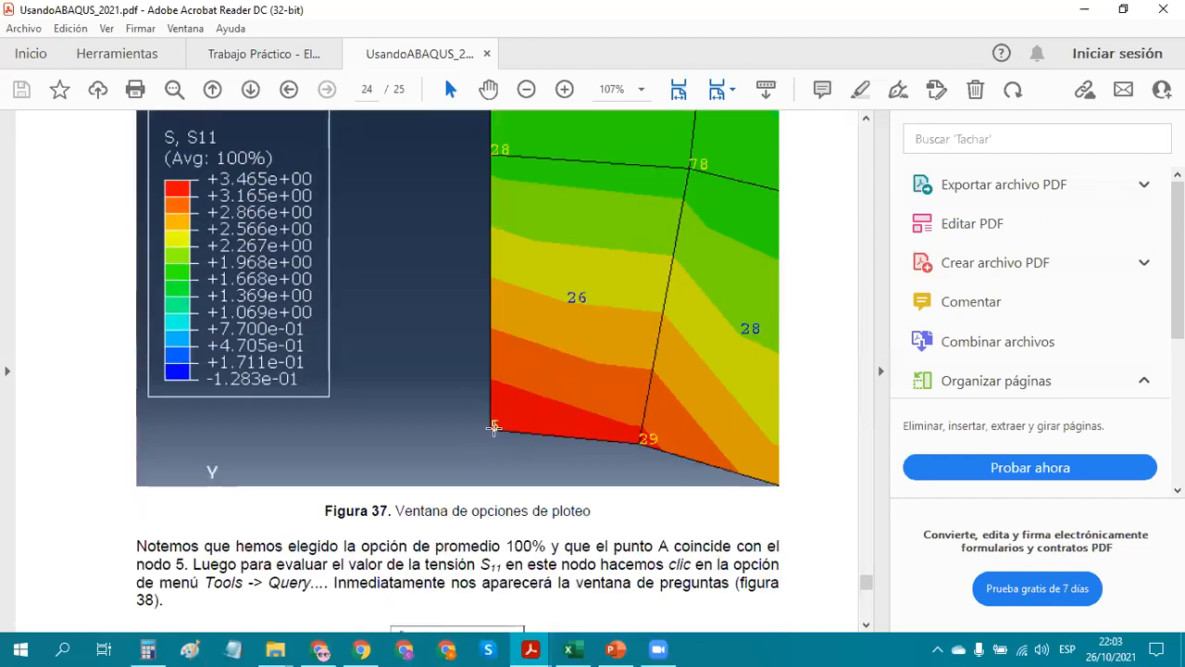
scroll(533, 432, "down", 15)
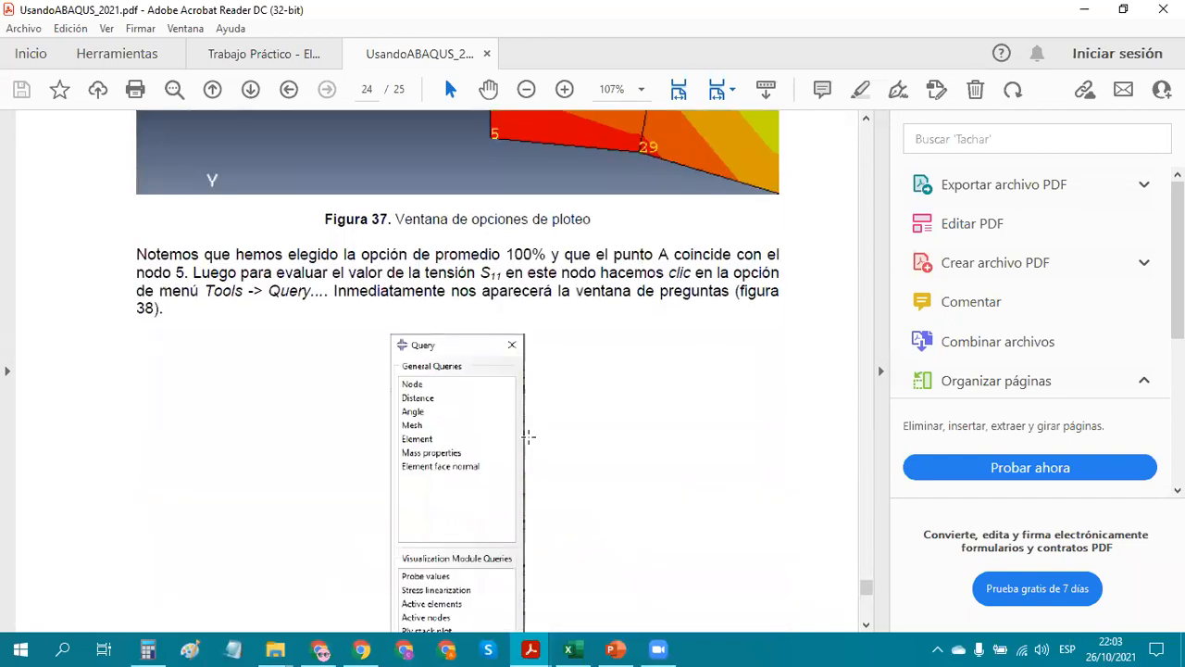
scroll(534, 433, "down", 3)
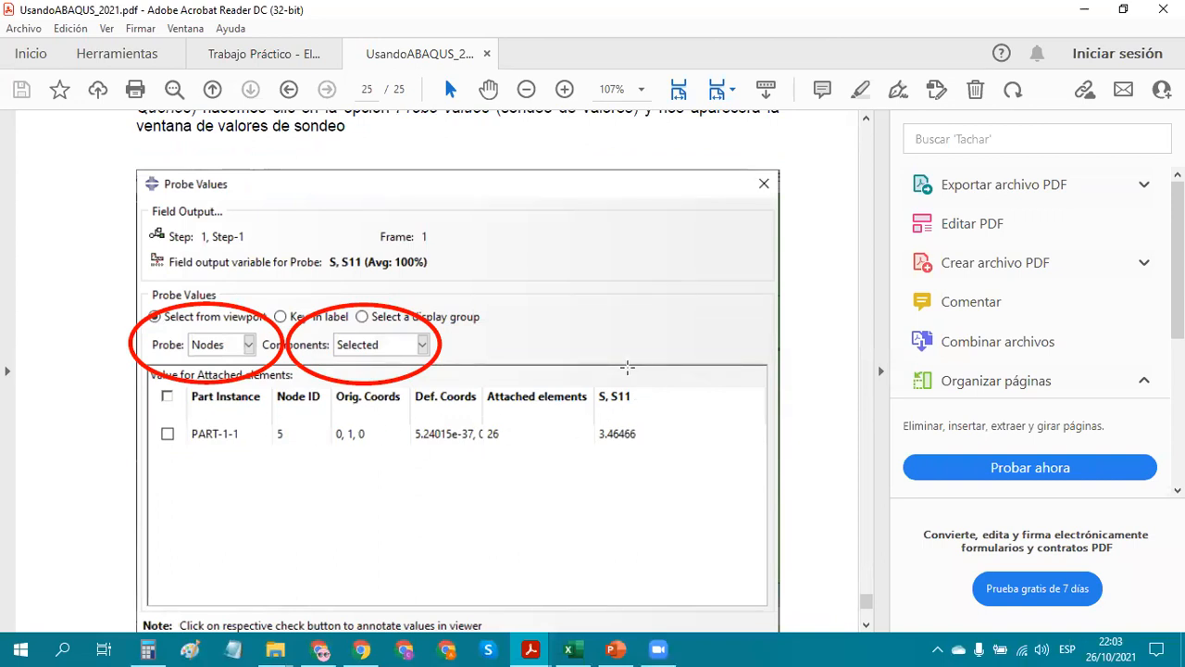
mouse_move(597, 421)
left_mouse_down()
mouse_move(611, 453)
mouse_move(650, 451)
left_mouse_up()
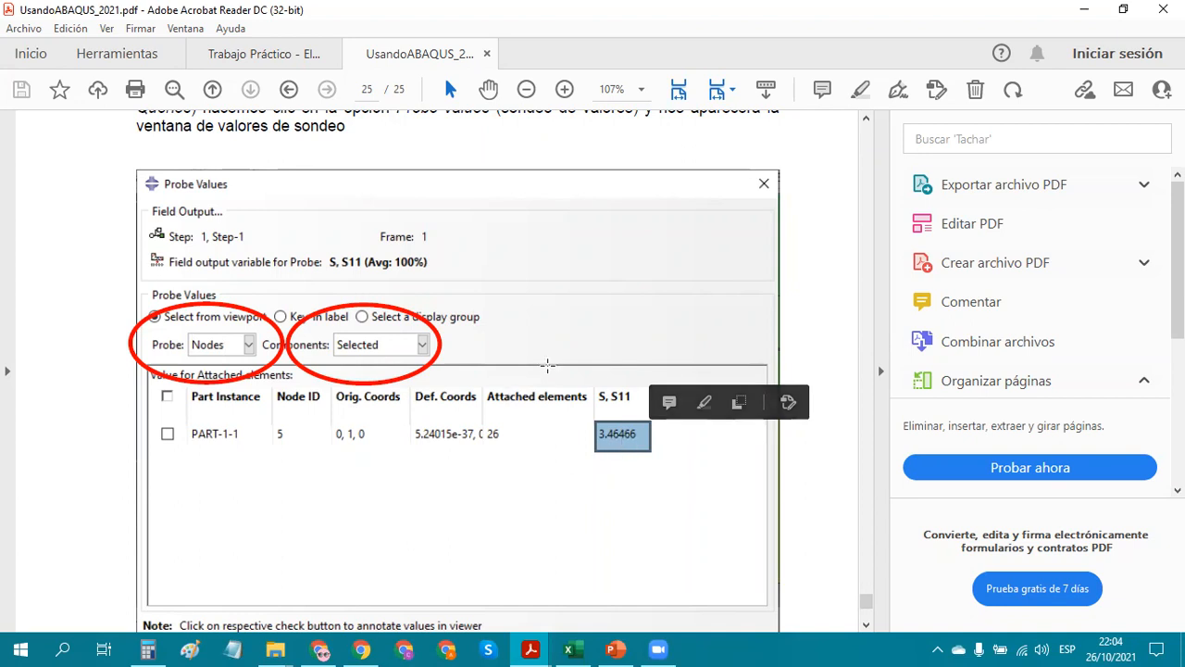
Bring up the Trabajo Práctico assignment PDF and highlight the CPS4 stress value in the results table.
left_click(530, 648)
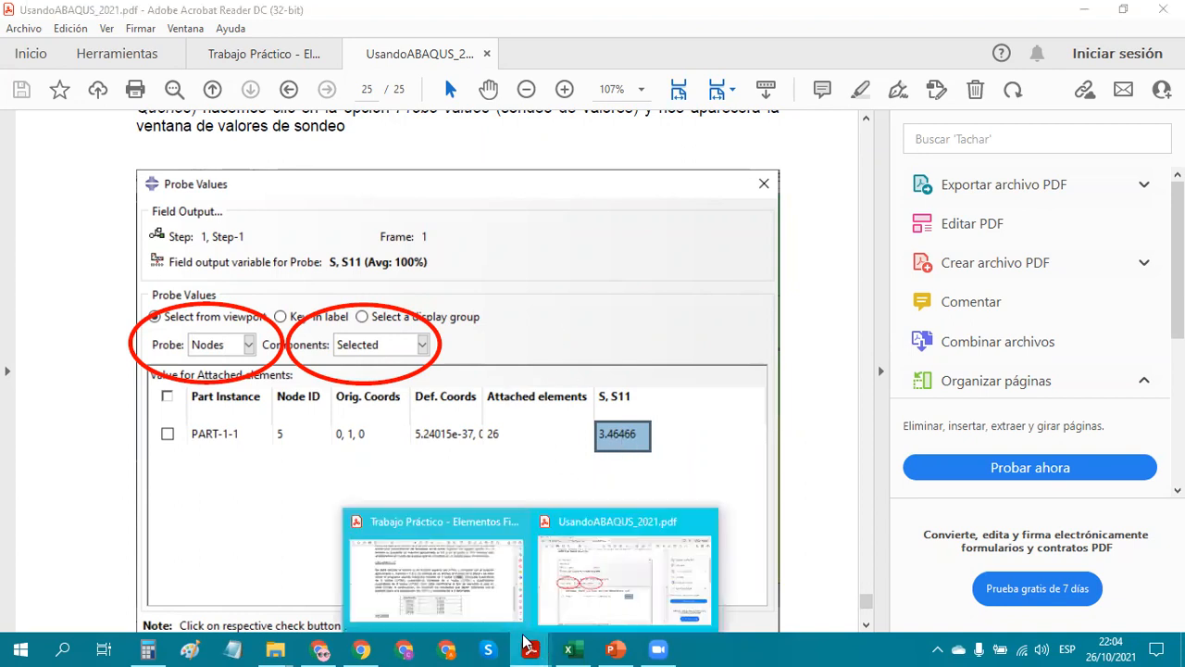
left_click(465, 595)
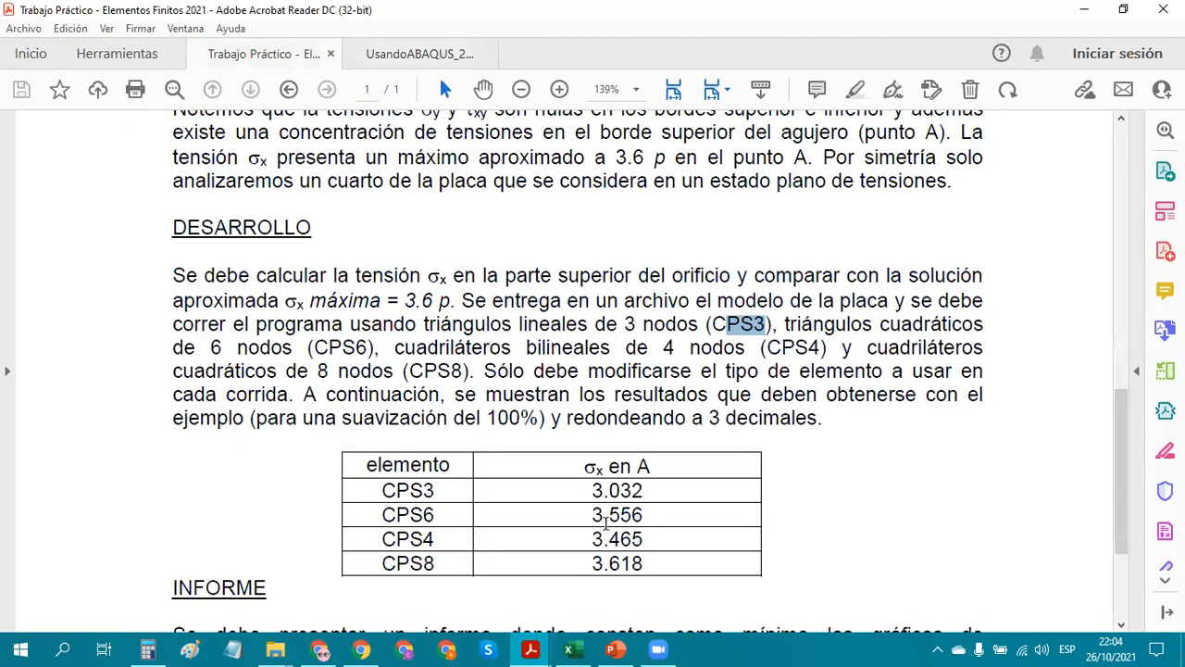
left_click_drag(591, 533, 663, 562)
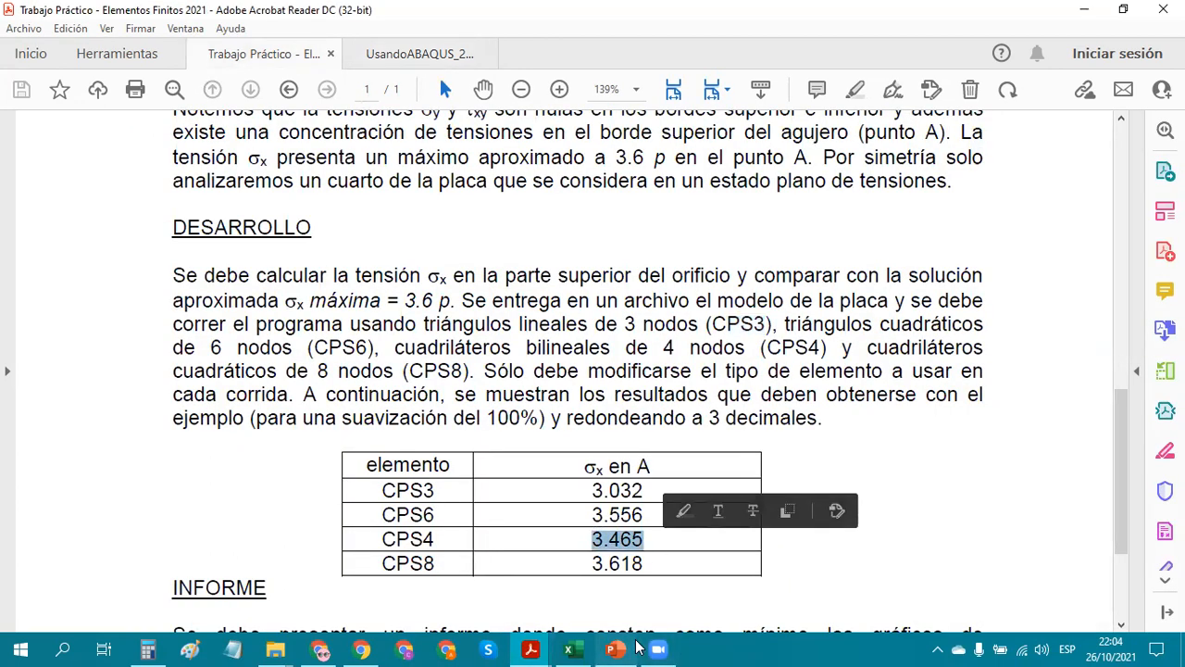
mouse_move(639, 649)
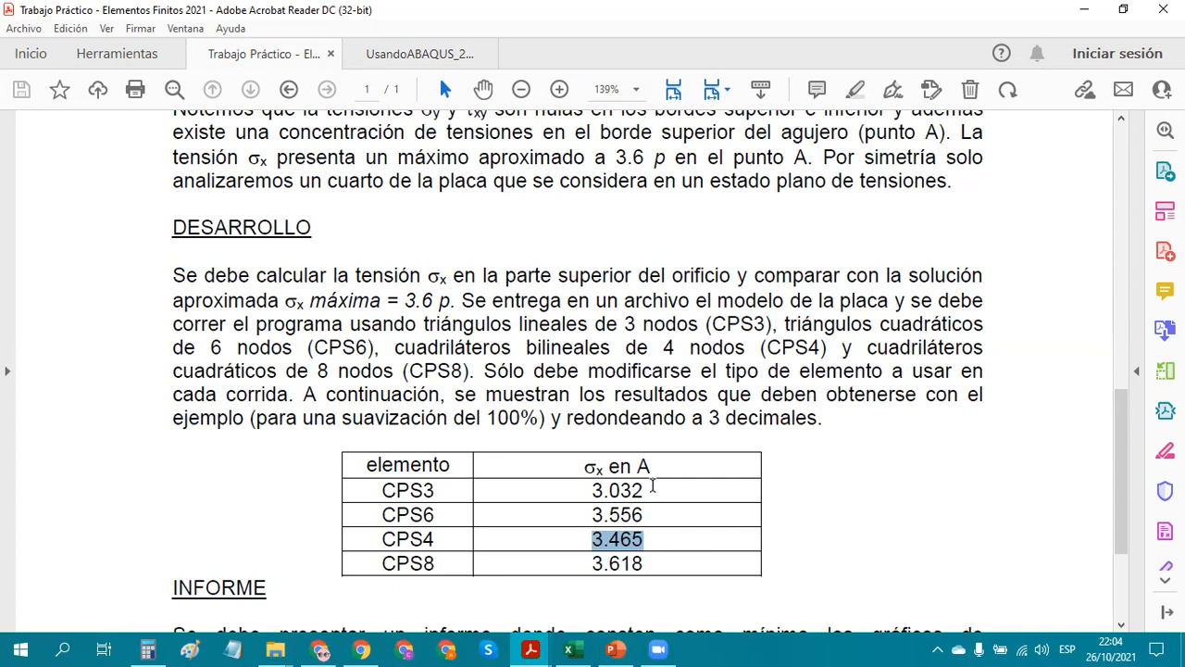
Examine the INFORME requirements, highlighting the text on S11 stress comparison graphs with and without smoothing.
scroll(653, 486, "down", 2)
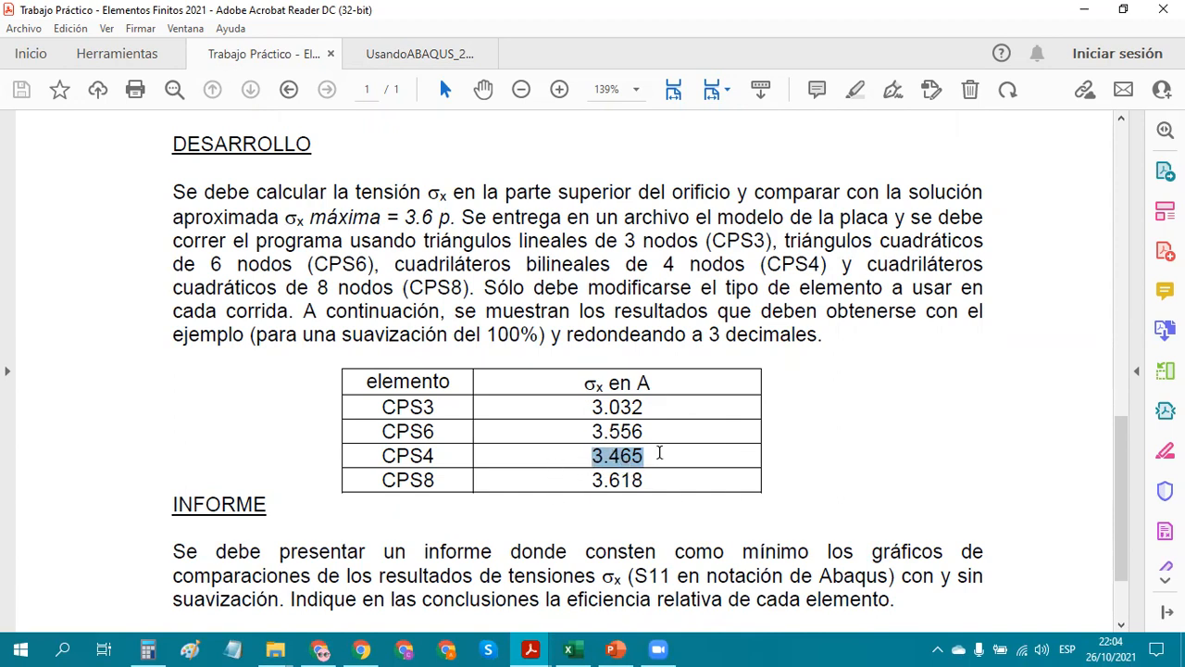
left_click_drag(355, 551, 798, 576)
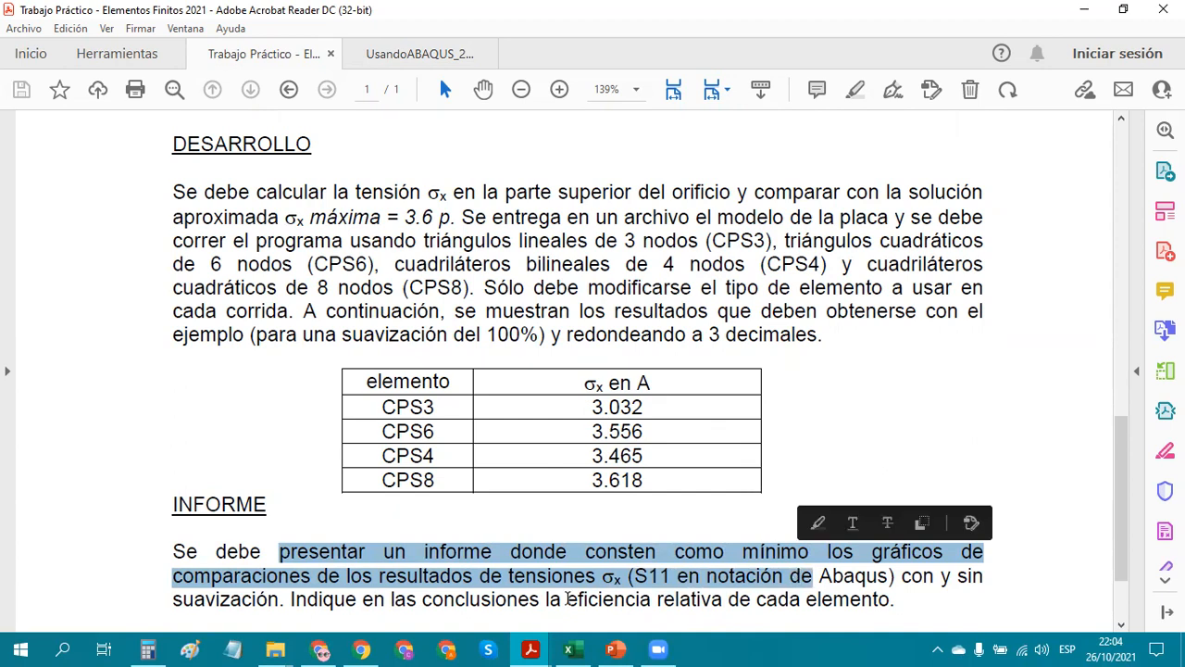
left_click_drag(290, 599, 831, 576)
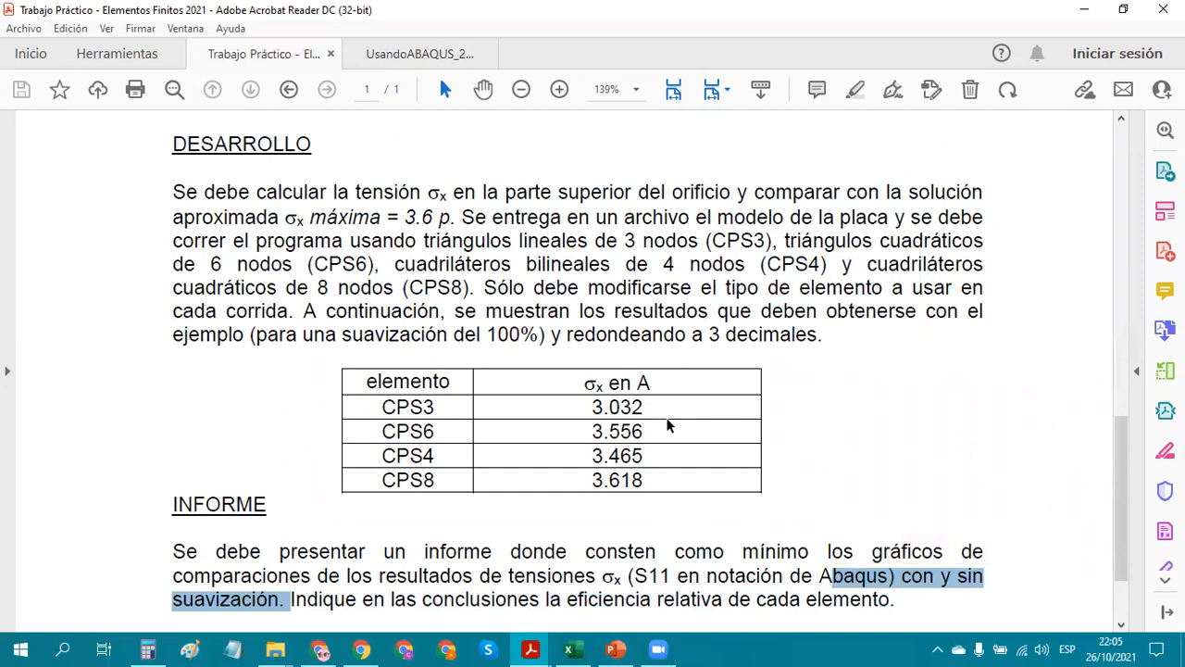
scroll(793, 398, "down", 1)
scroll(793, 399, "up", 1)
scroll(793, 398, "down", 1)
scroll(788, 396, "up", 1)
scroll(788, 397, "up", 1)
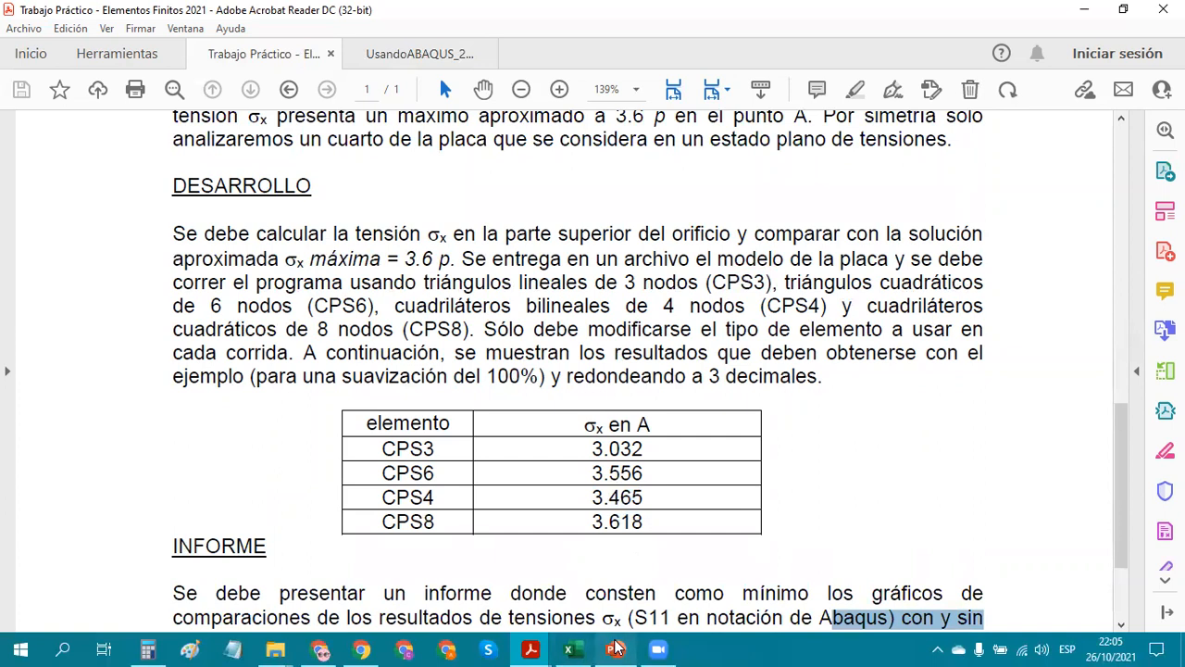
Switch to File Explorer and open agujero.cae from the ejemplo_final_sin folder inside CA 2021 TP5.
left_click(271, 648)
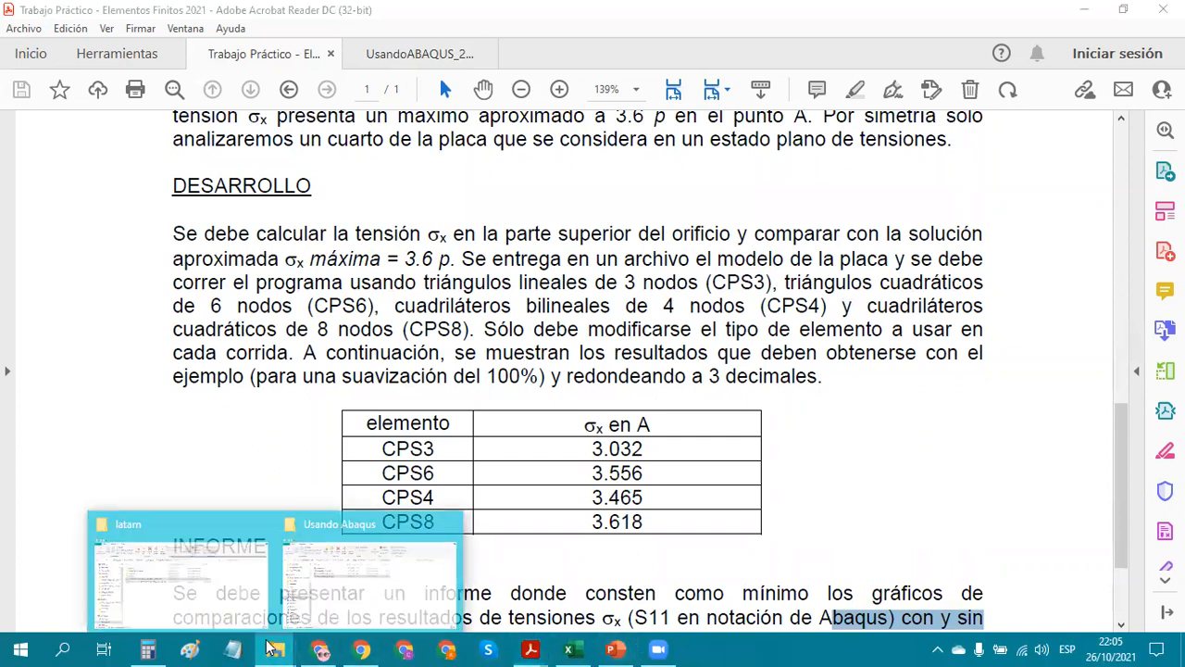
left_click(360, 606)
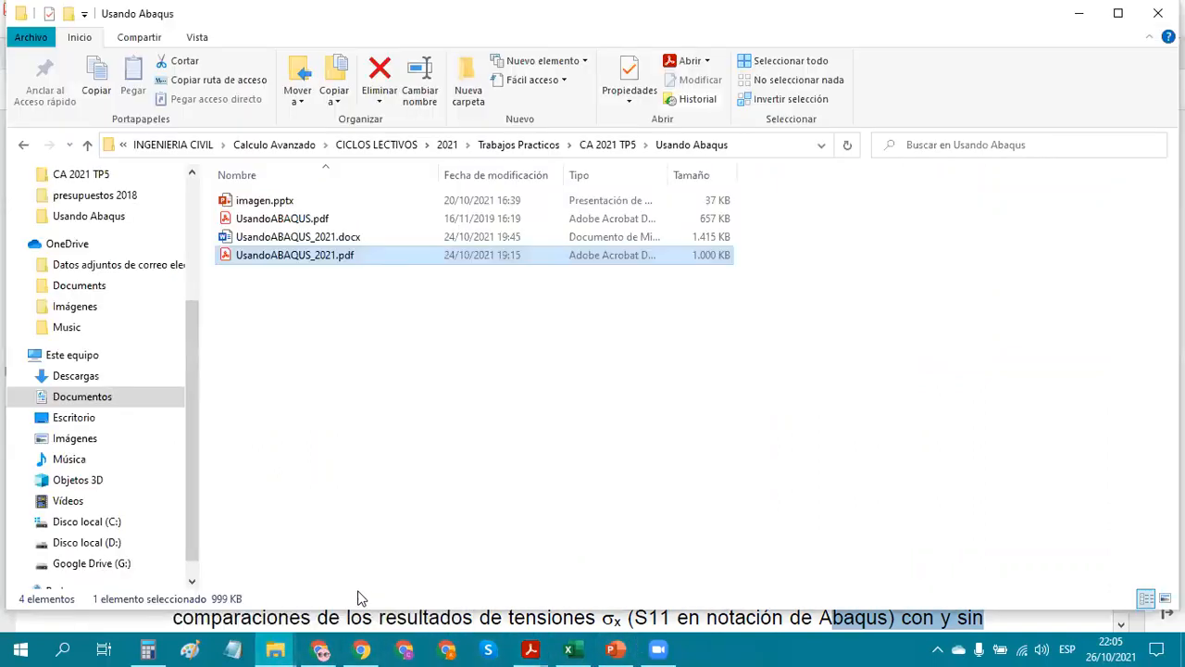
left_click(628, 144)
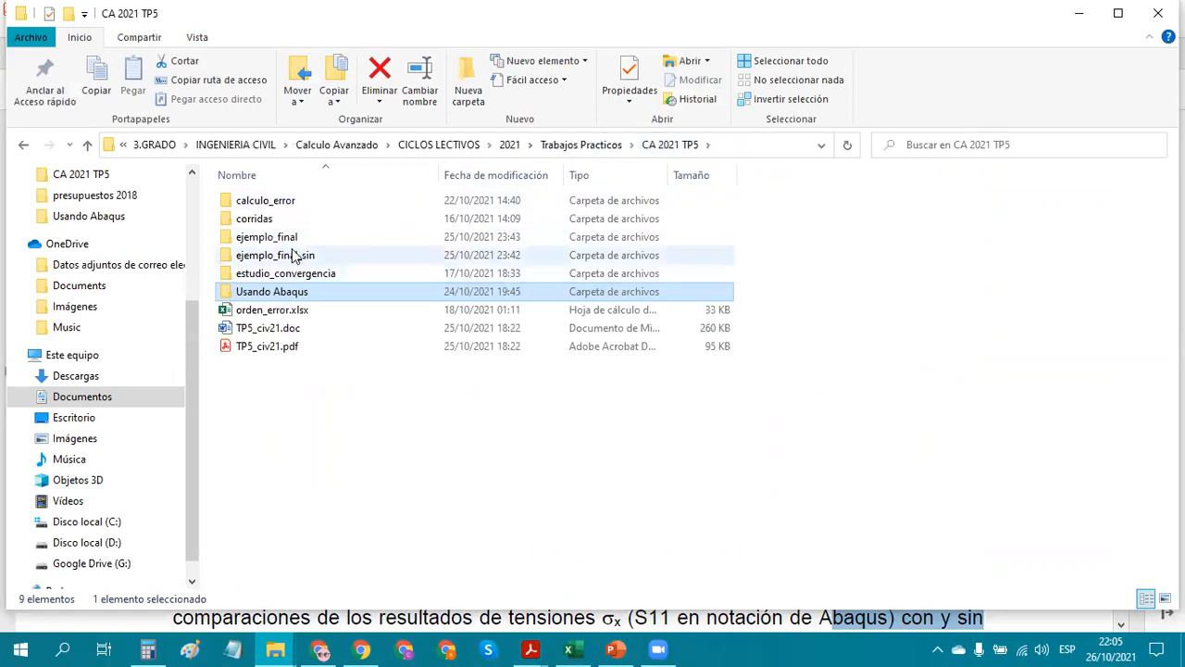
left_click(298, 239)
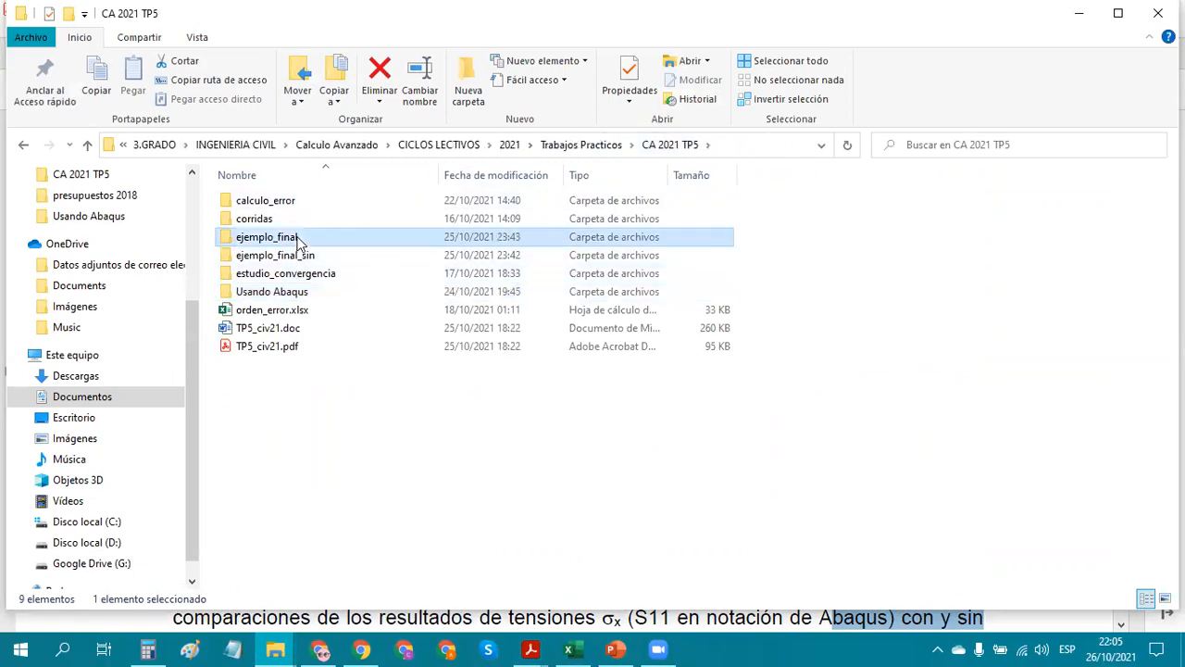
double_click(298, 239)
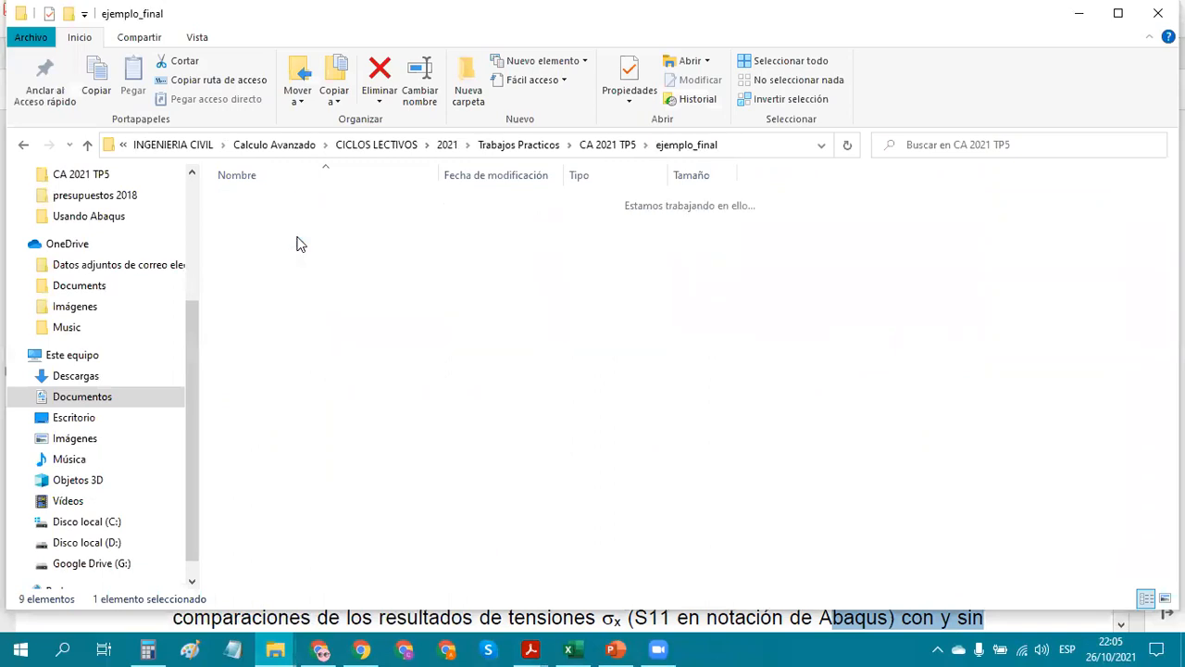
left_click(614, 145)
double_click(316, 252)
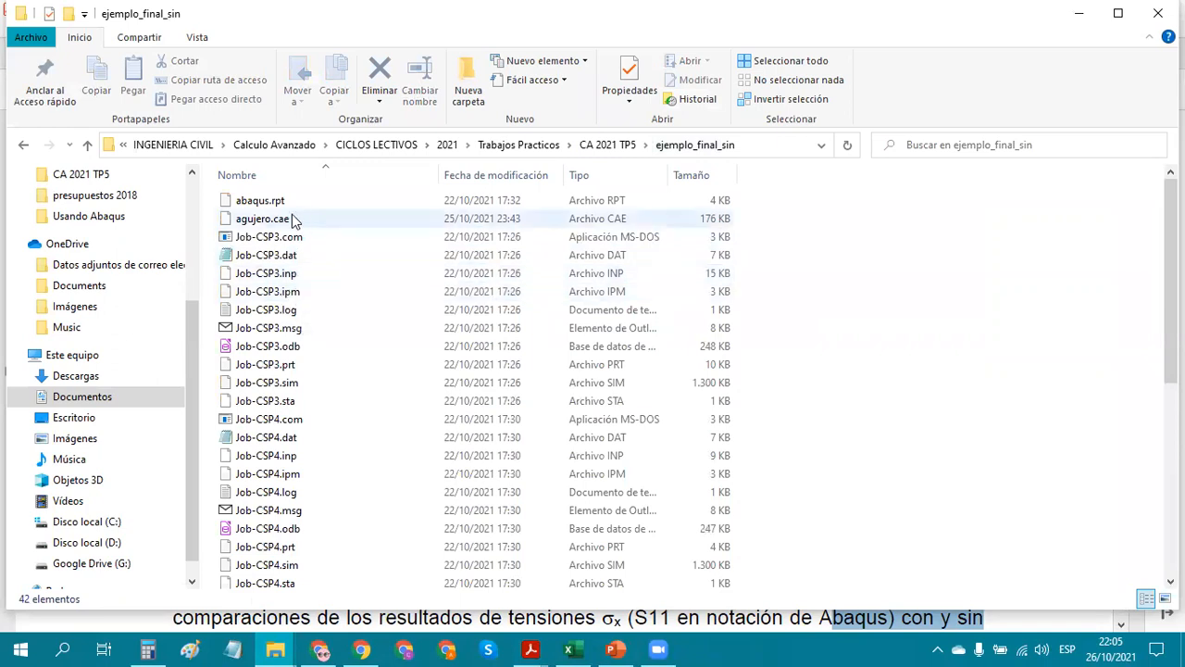
left_click(292, 219)
double_click(292, 219)
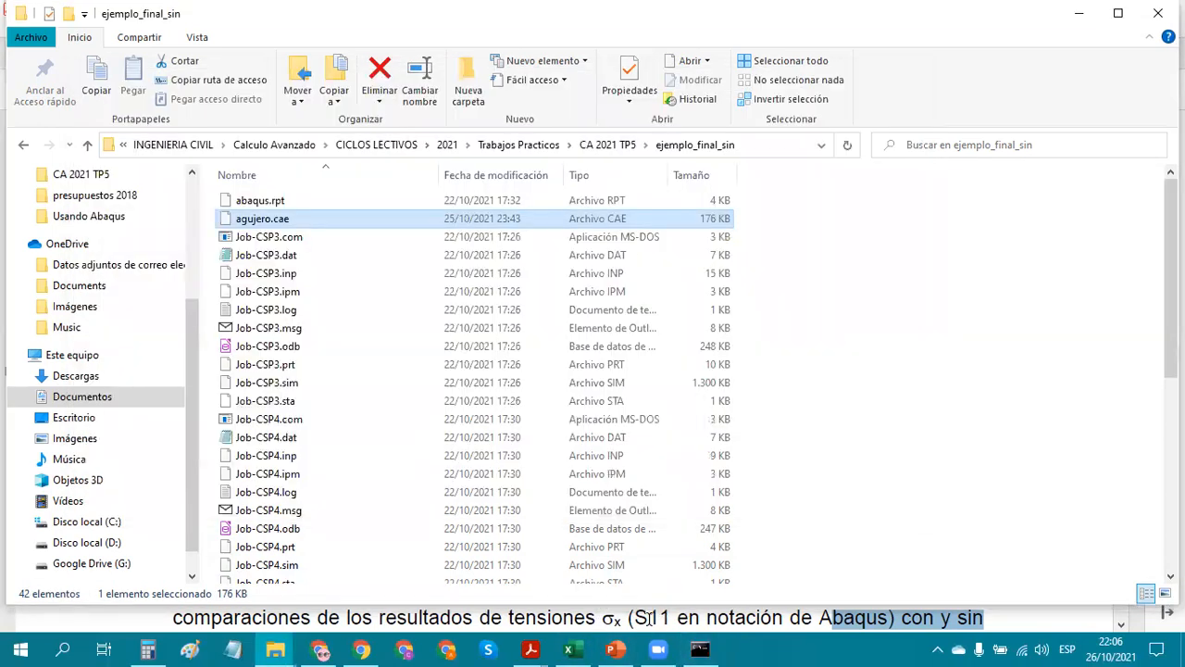
Return to the Trabajo Práctico PDF in Acrobat Reader and compare the CPS8 and CPS4 stress values by highlighting them in the table.
left_click(531, 649)
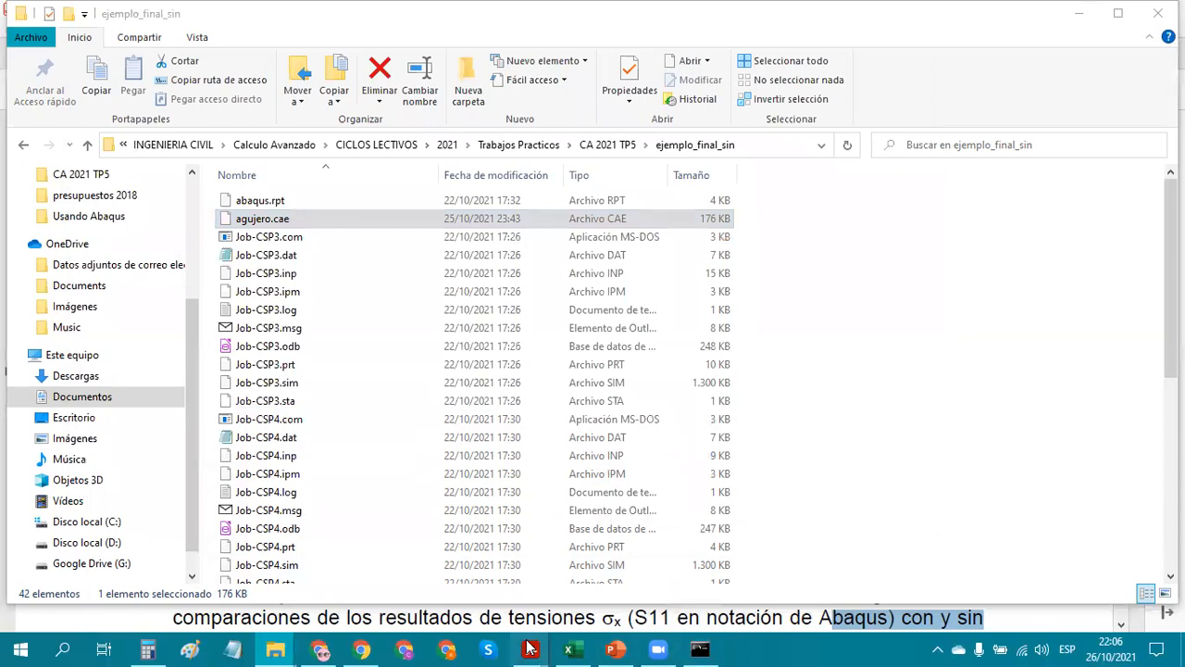
left_click(481, 612)
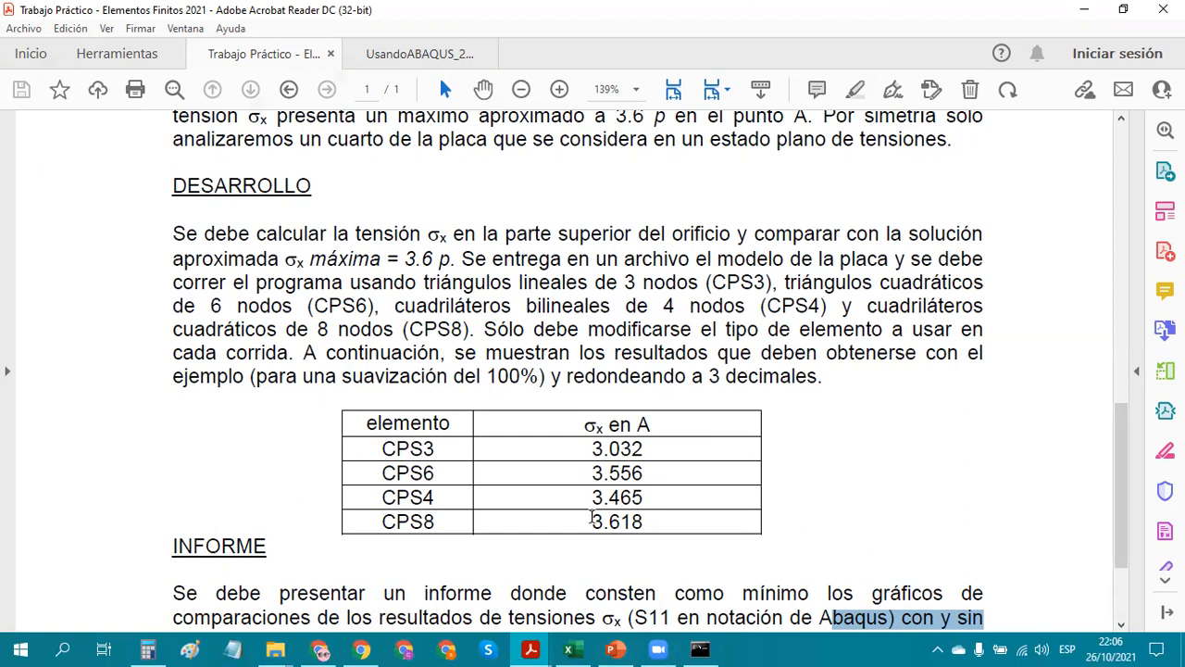
left_click_drag(600, 521, 644, 521)
left_click_drag(637, 448, 646, 520)
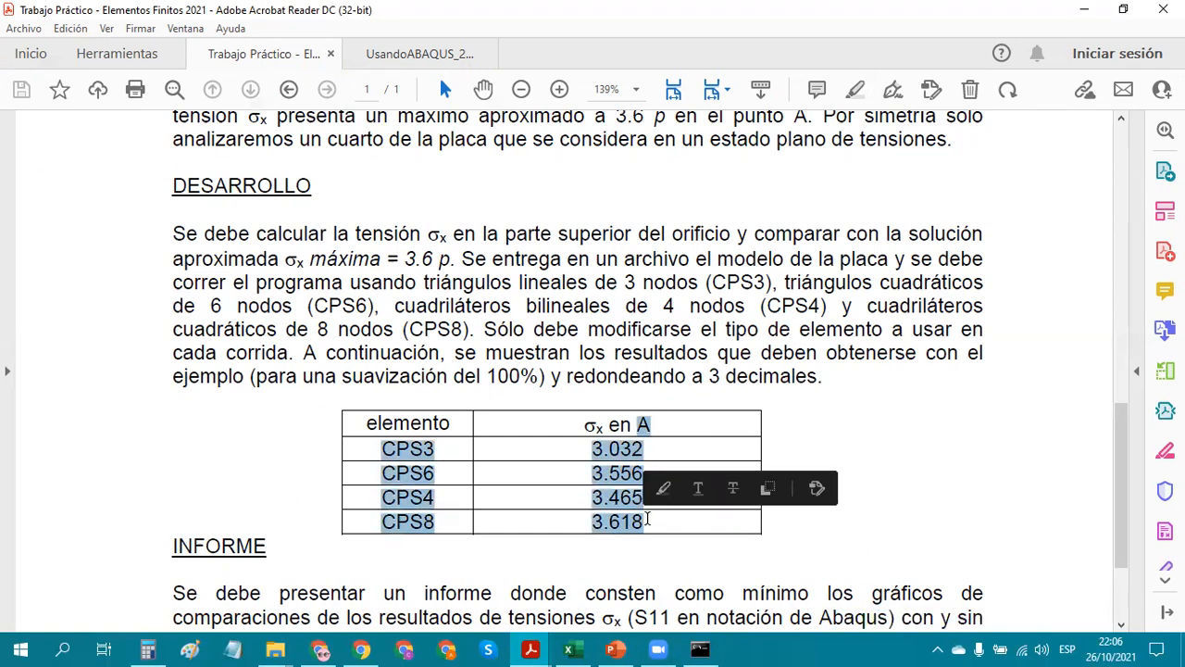
left_click(654, 526)
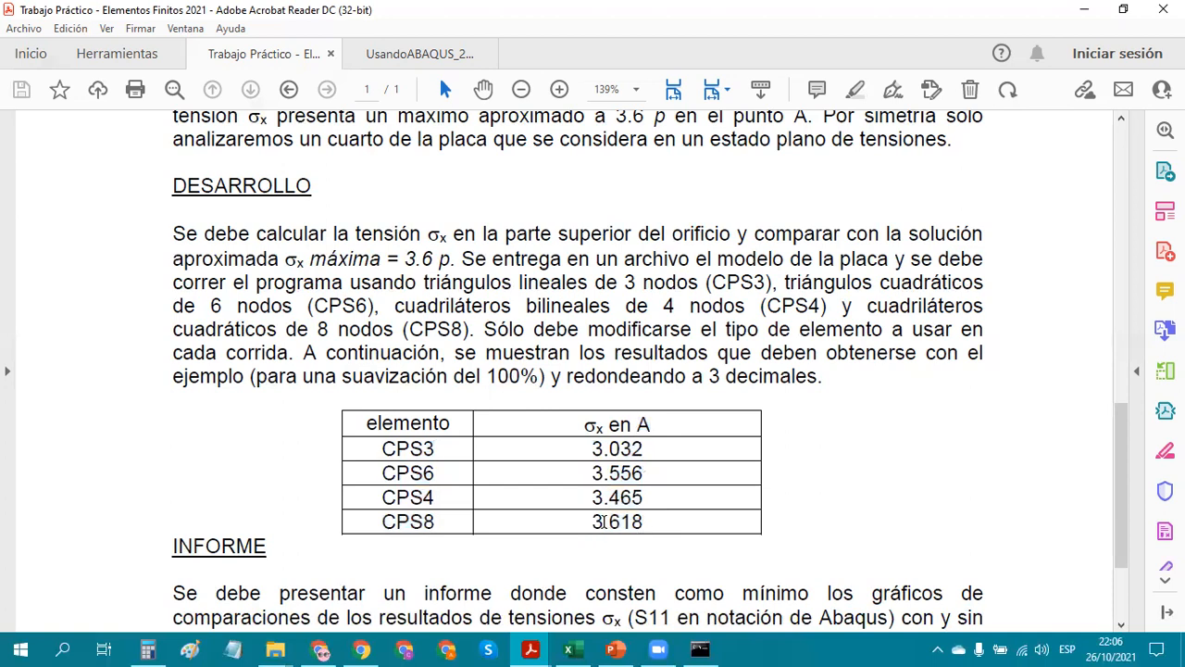
left_click_drag(591, 521, 655, 522)
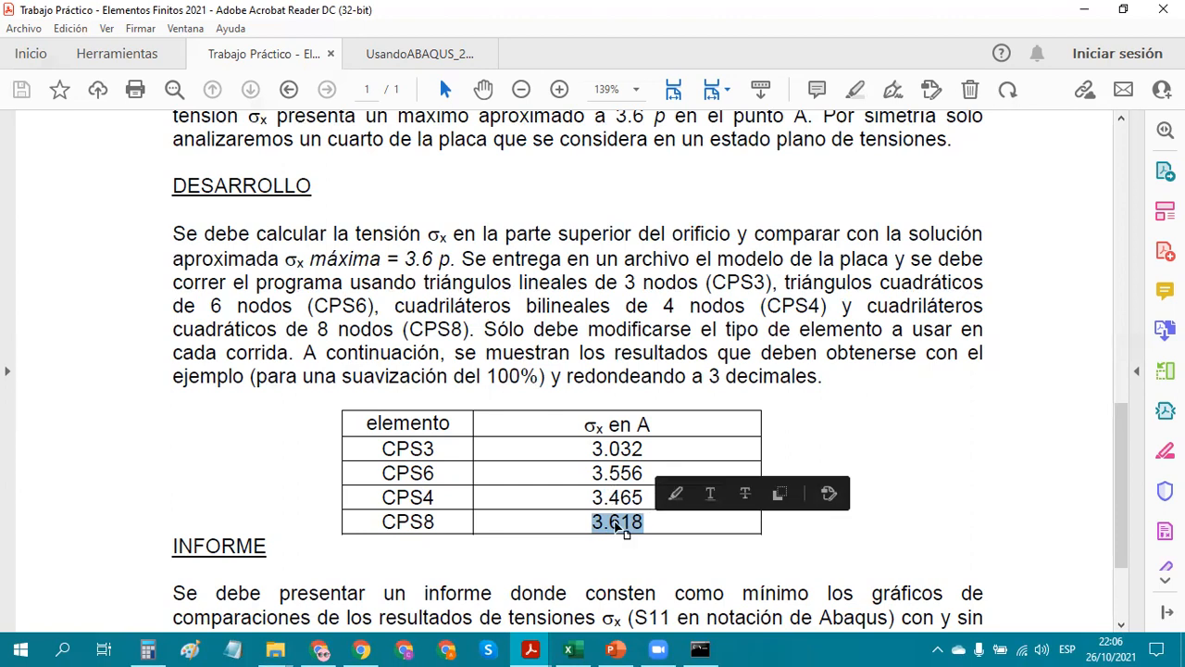
left_click_drag(600, 497, 650, 500)
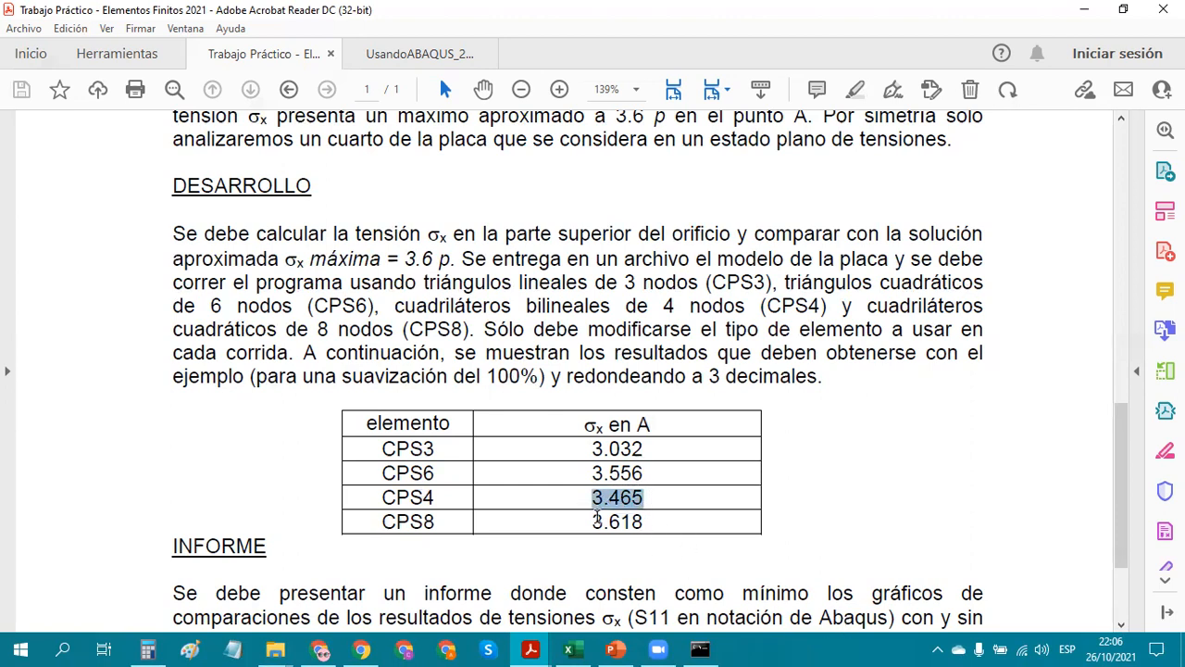
left_click_drag(586, 518, 641, 507)
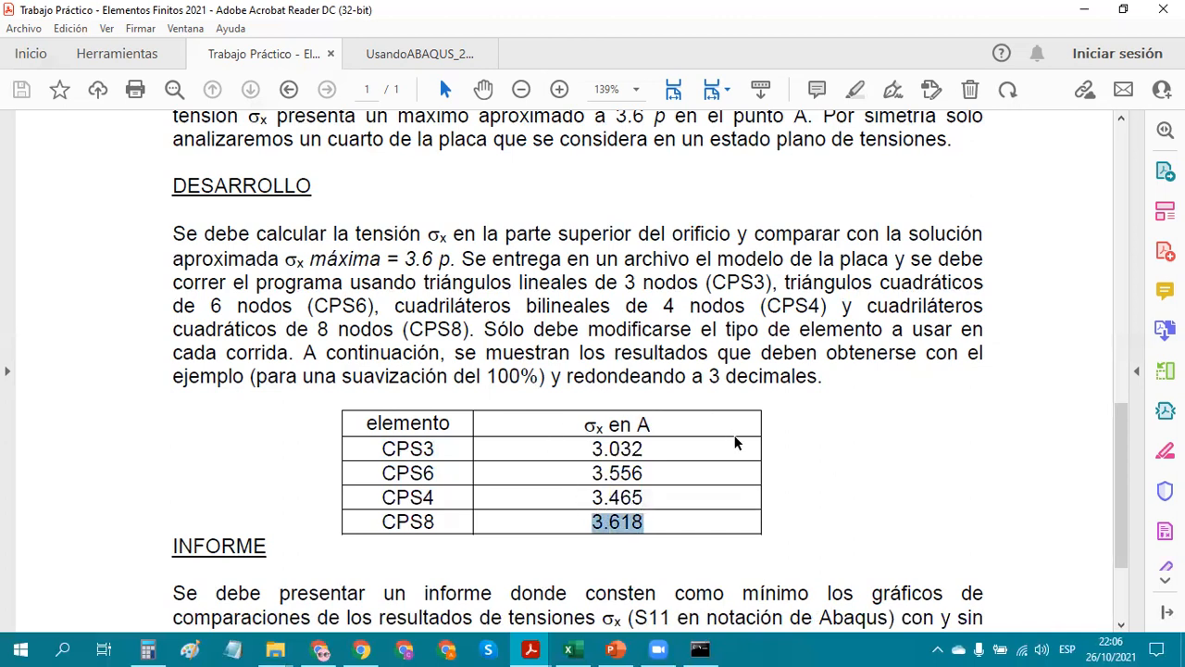
left_click_drag(590, 498, 647, 497)
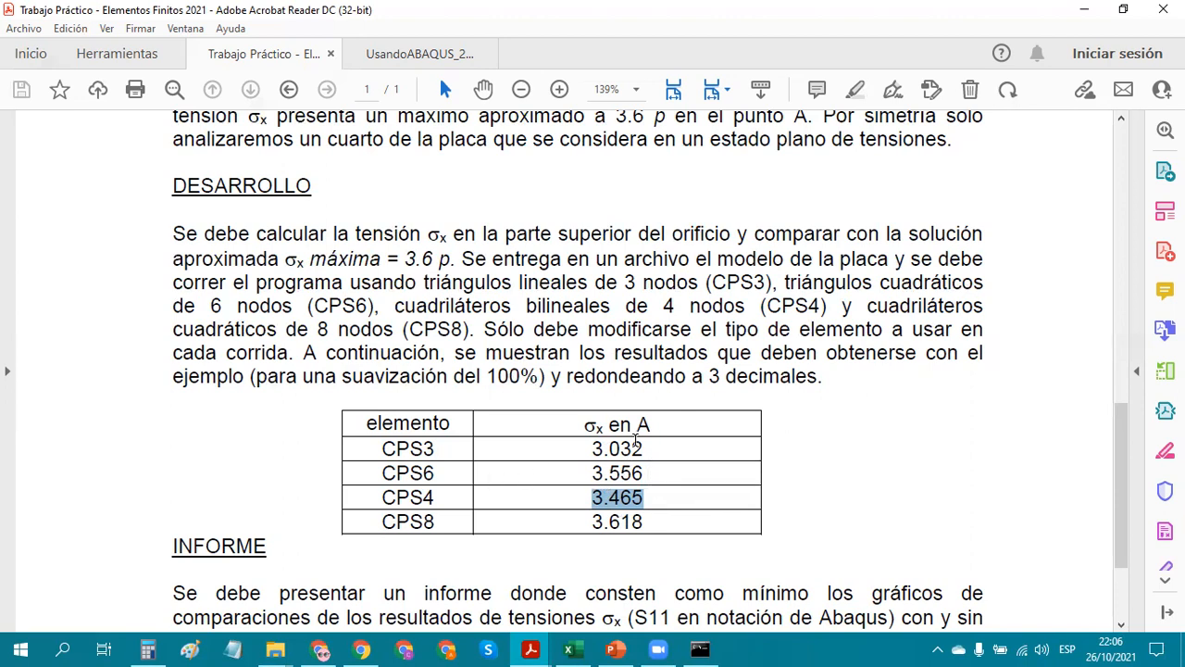
Compare the CPS3 stress at point A with the CPS6, CPS4 and CPS8 values, highlighting the table entries.
left_click_drag(637, 441, 656, 442)
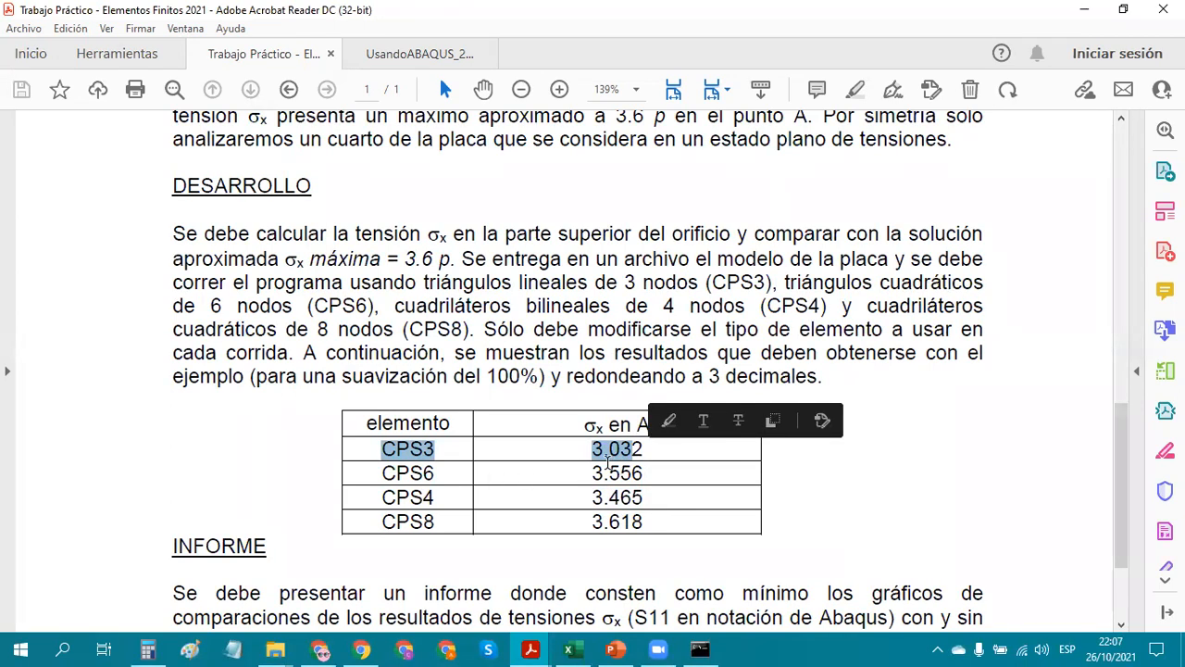
left_click(842, 559)
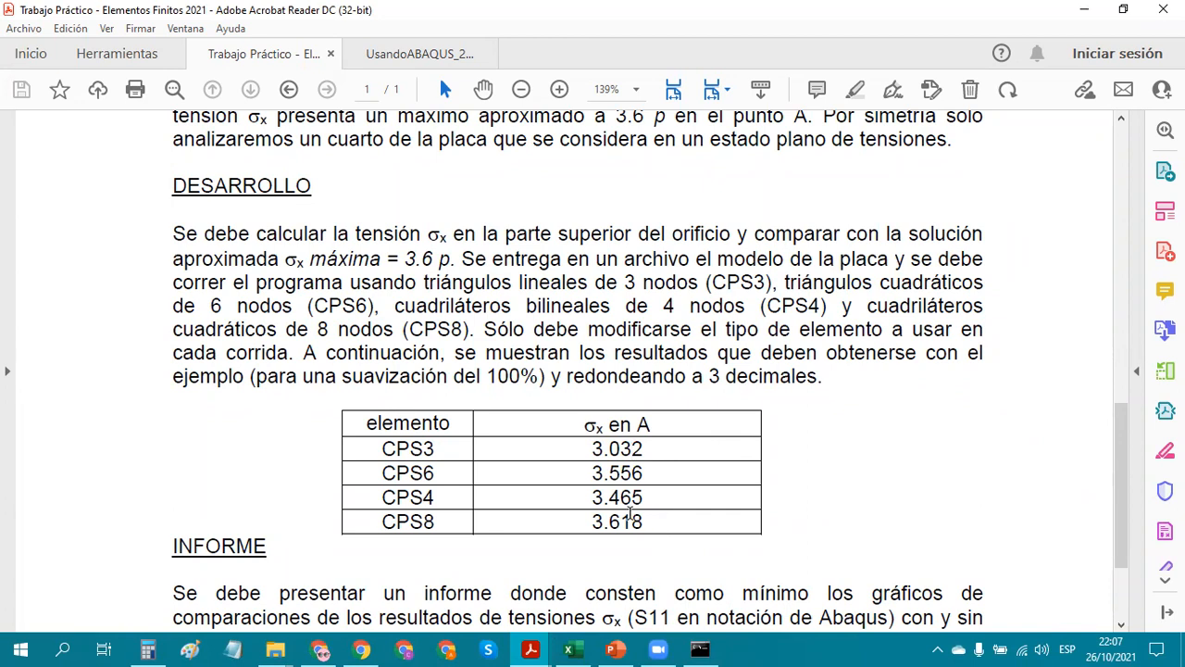
left_click_drag(630, 460, 646, 519)
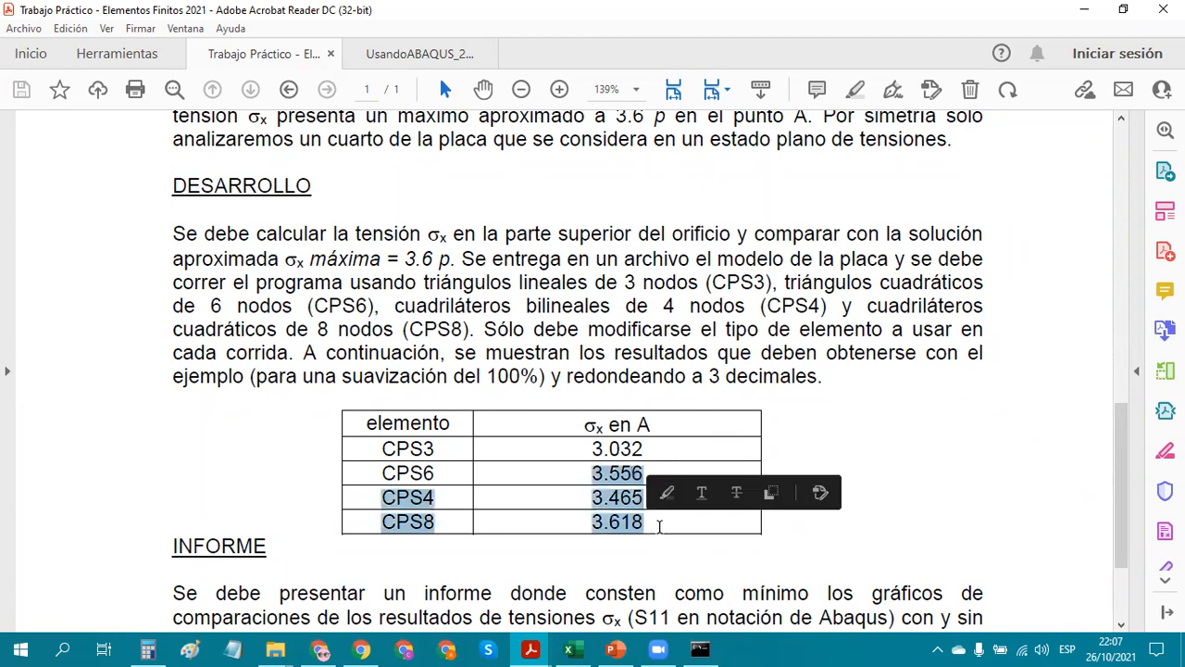
left_click(623, 448)
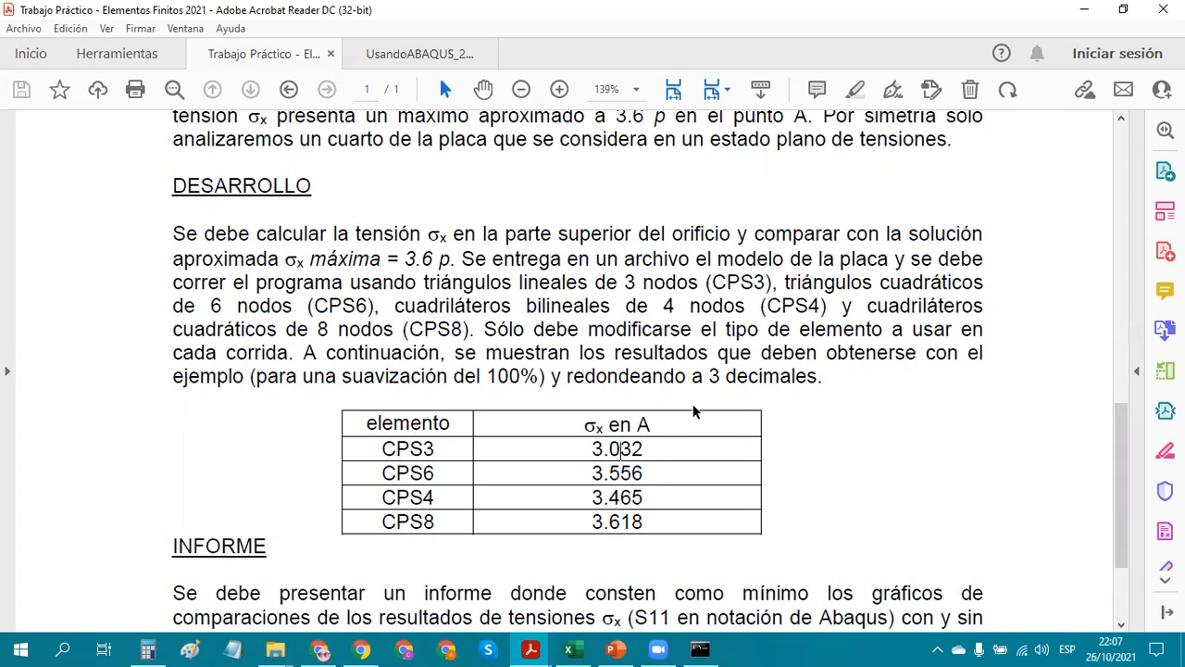
left_click_drag(649, 449, 581, 444)
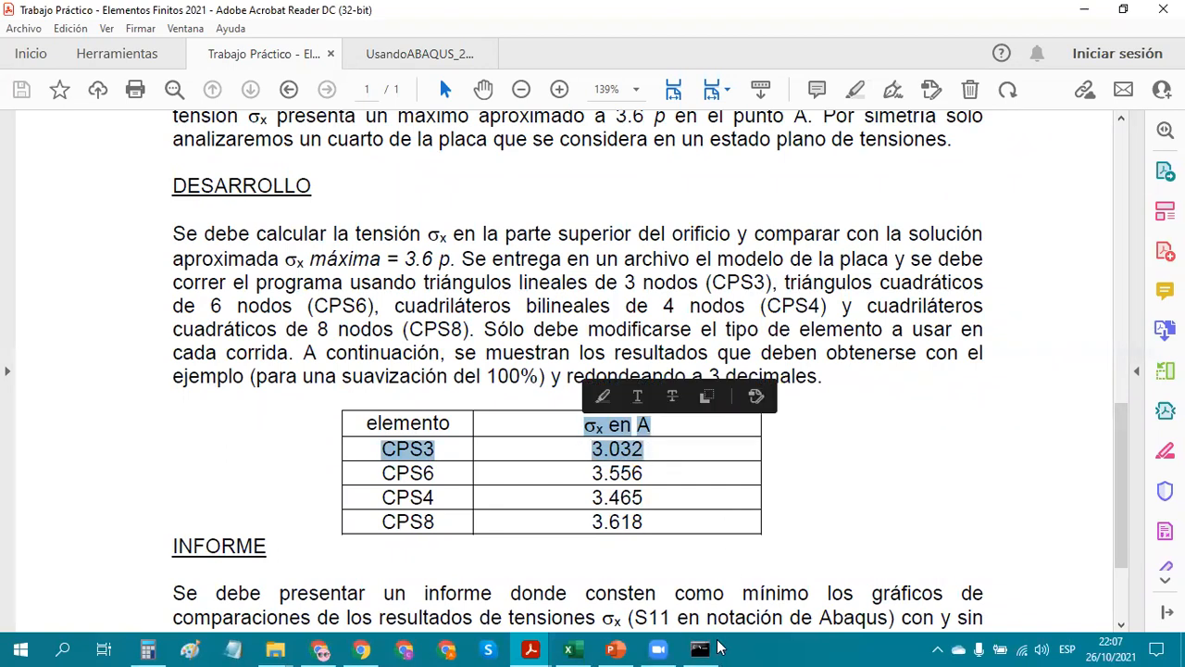
scroll(622, 454, "up", 3)
scroll(540, 569, "down", 5)
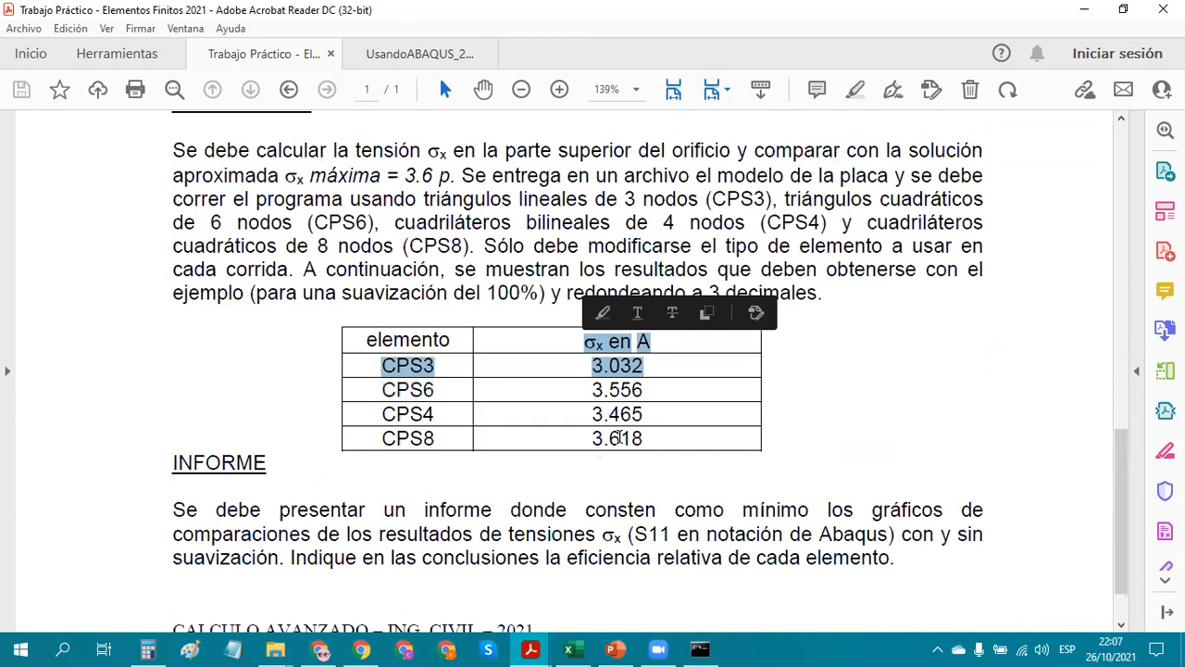
left_click(635, 422)
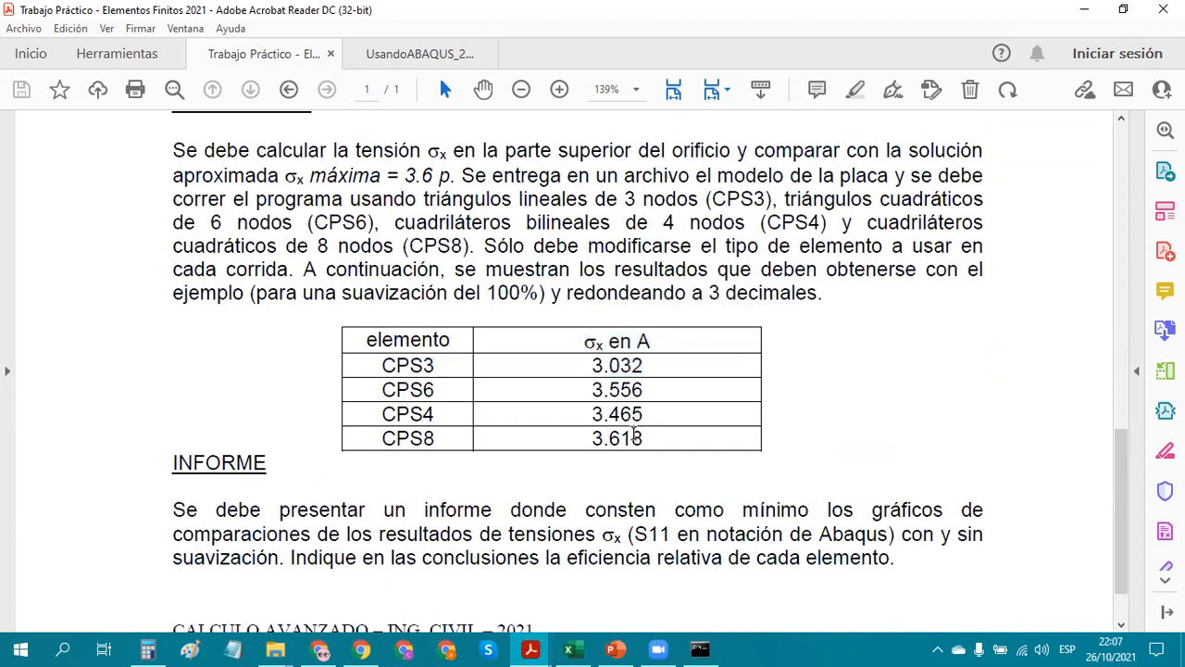
Highlight the CPS8 stress value in the results table and switch to the UsandoABAQUS_2021 PDF.
left_click_drag(643, 437, 603, 439)
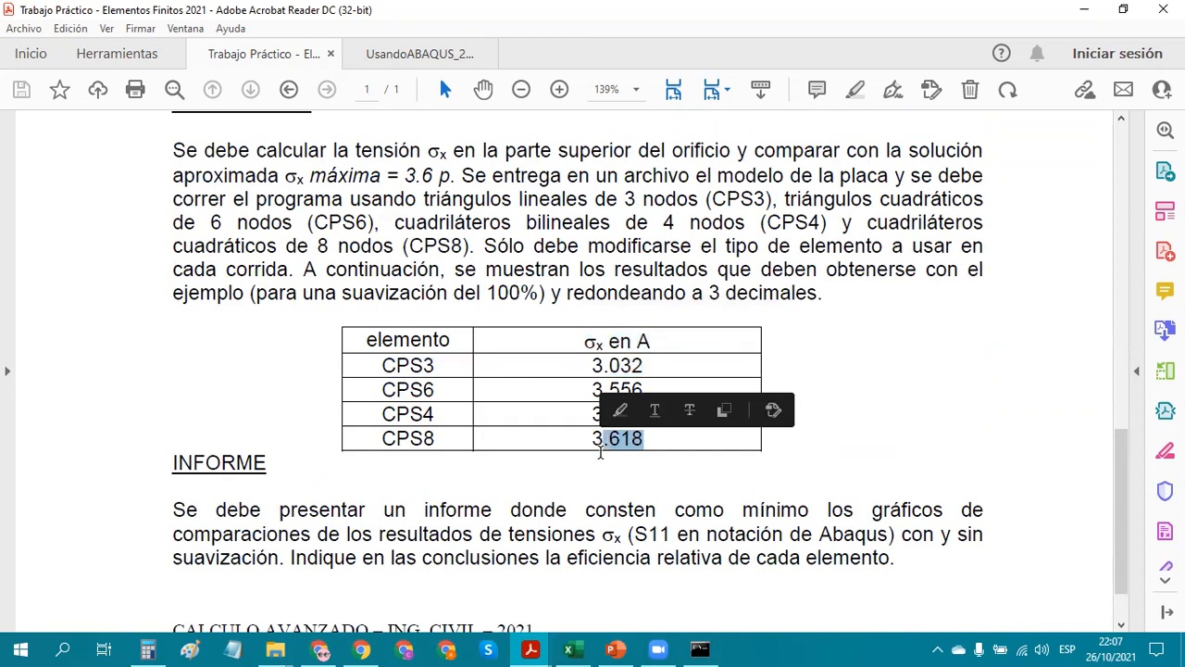
left_click(531, 650)
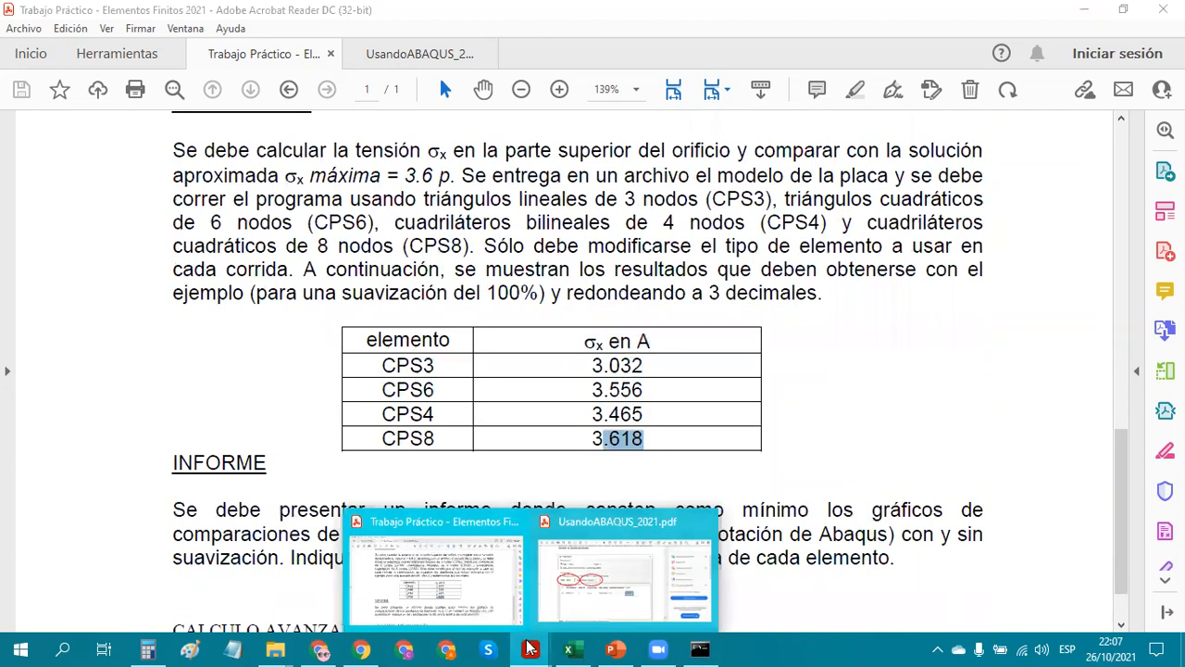
left_click(531, 649)
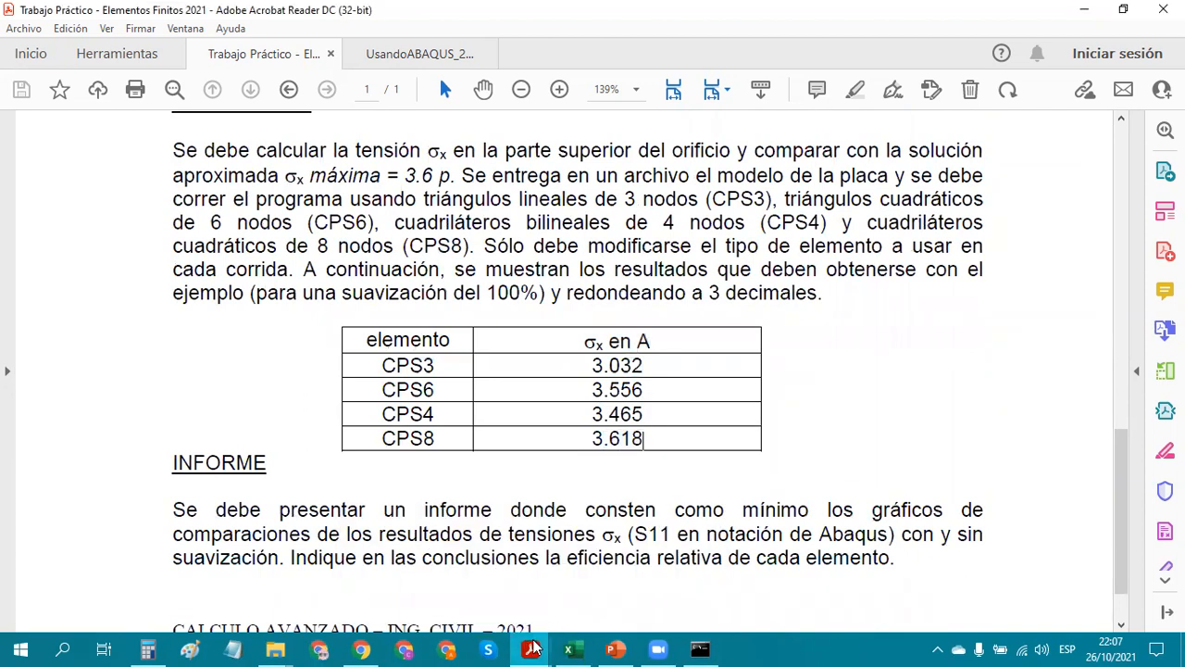
left_click(531, 649)
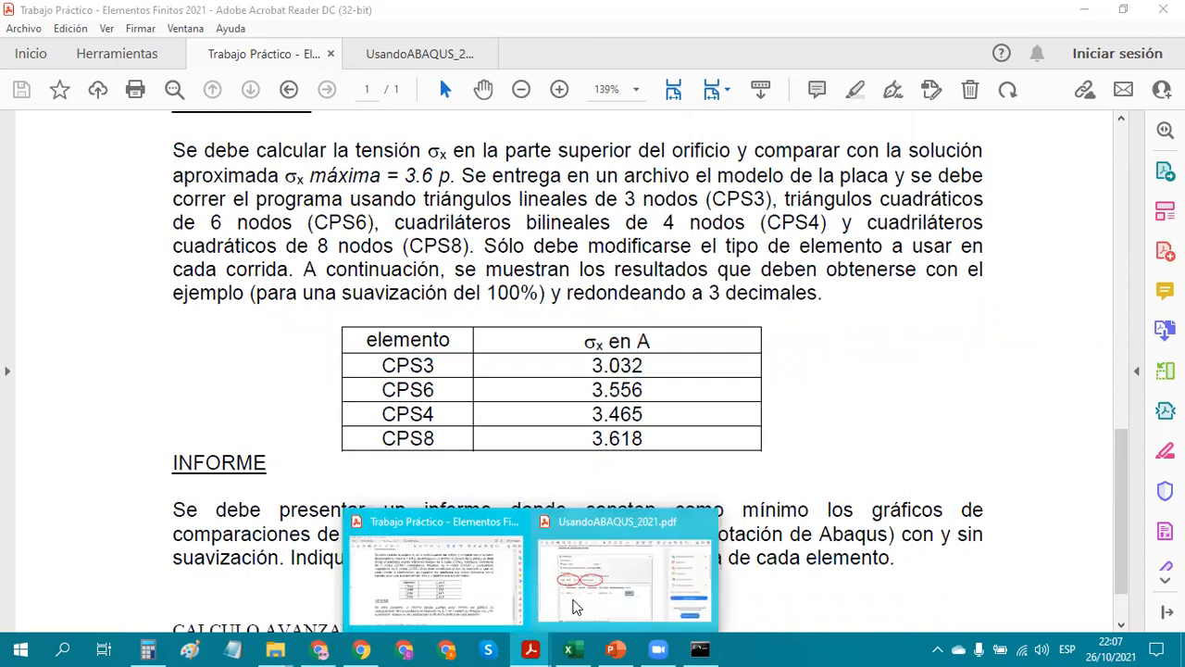
left_click(567, 600)
Review Figura 35 on results with and without smoothing, and switch to the "Checking quality of results" slide in PowerPoint.
scroll(476, 375, "up", 10)
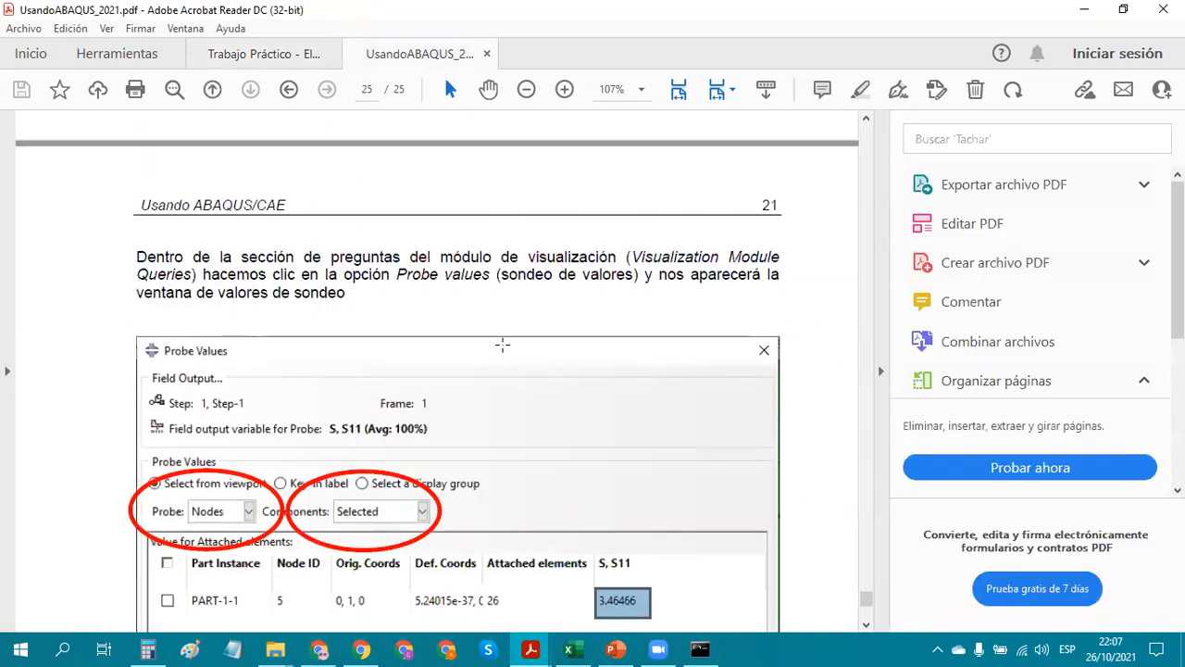
scroll(587, 299, "up", 10)
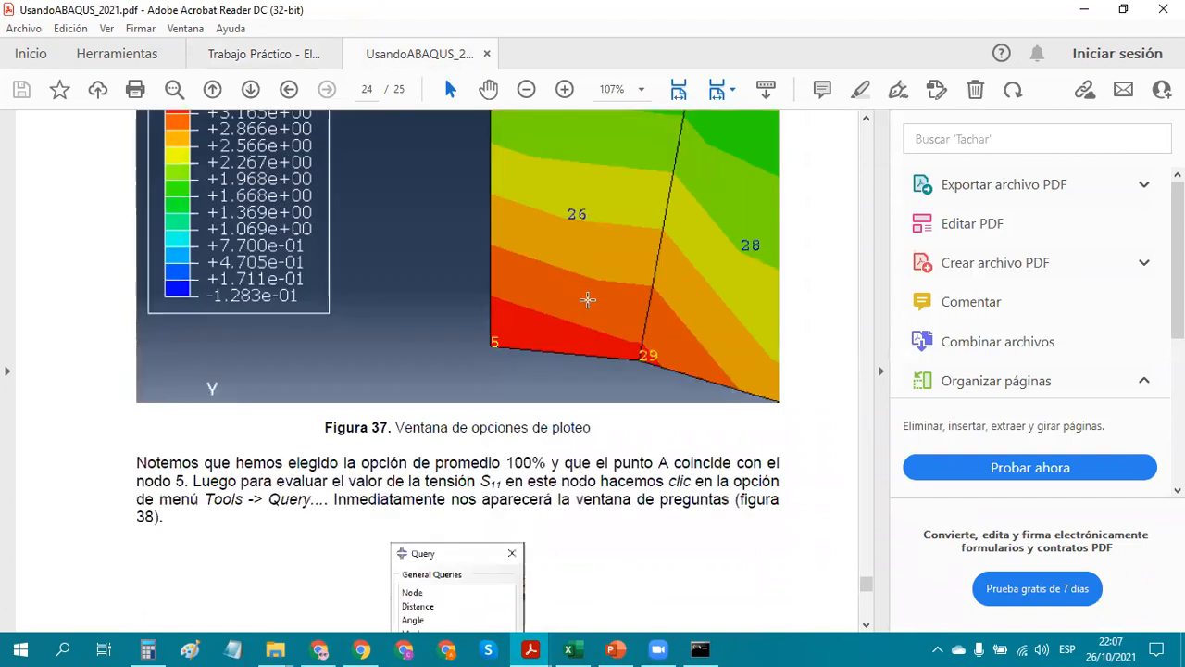
scroll(584, 305, "up", 3)
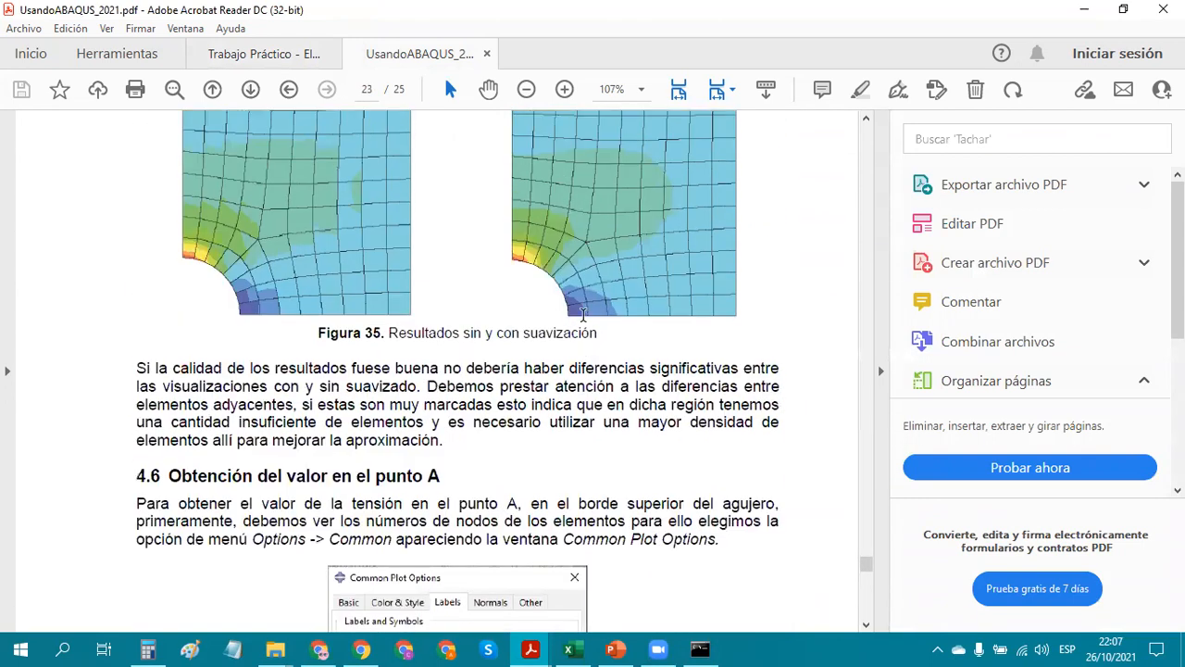
scroll(547, 335, "up", 1)
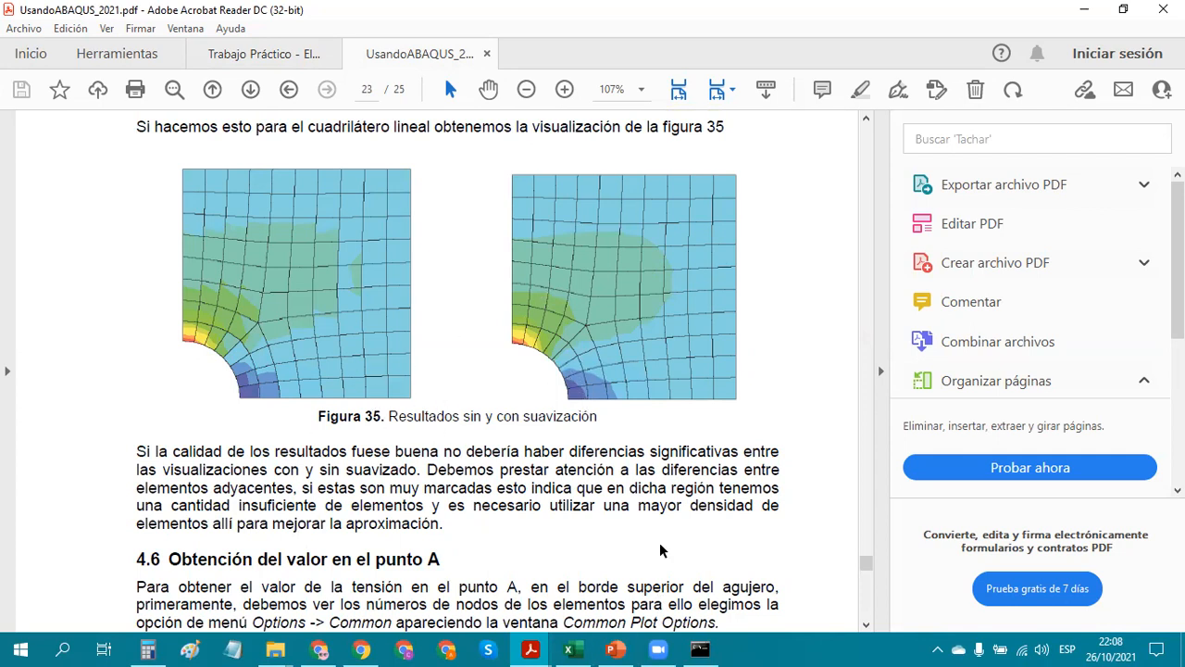
left_click(616, 649)
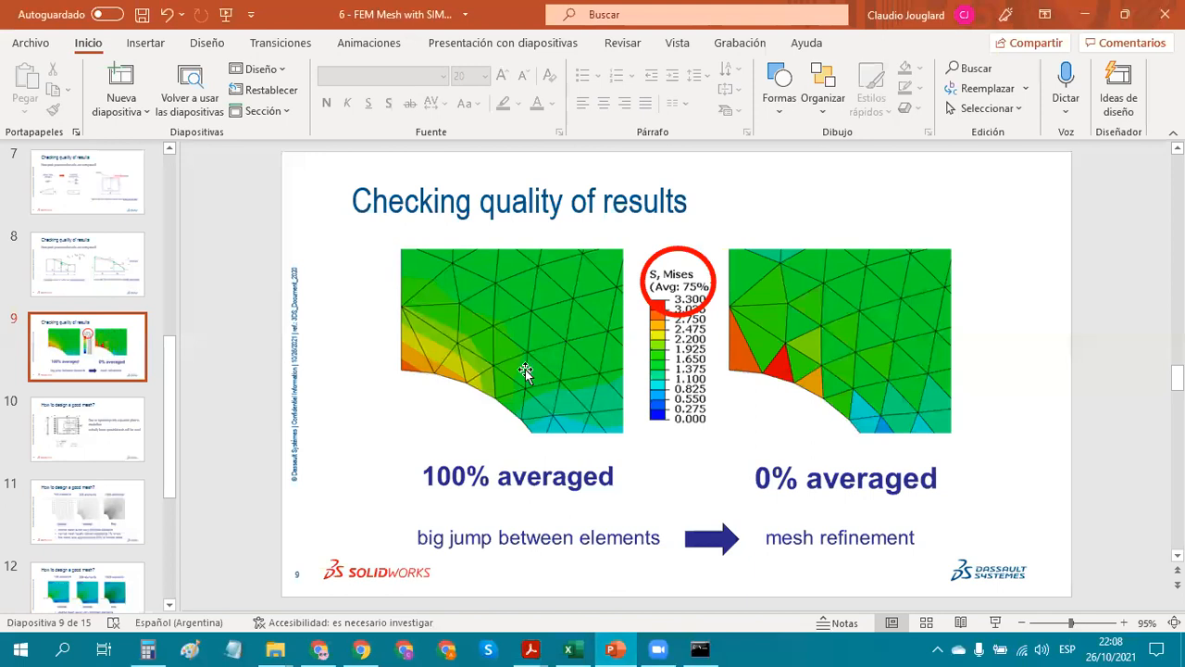
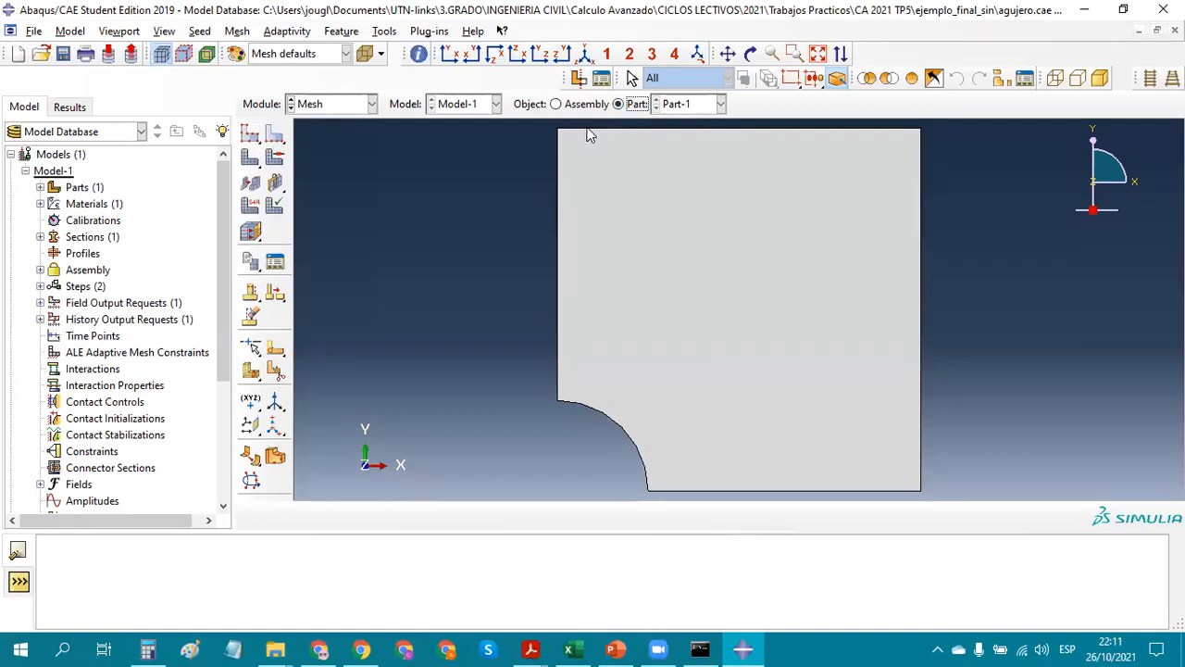
Display the meshed assembly instead of Part-1 in the Abaqus/CAE Mesh module.
left_click(556, 104)
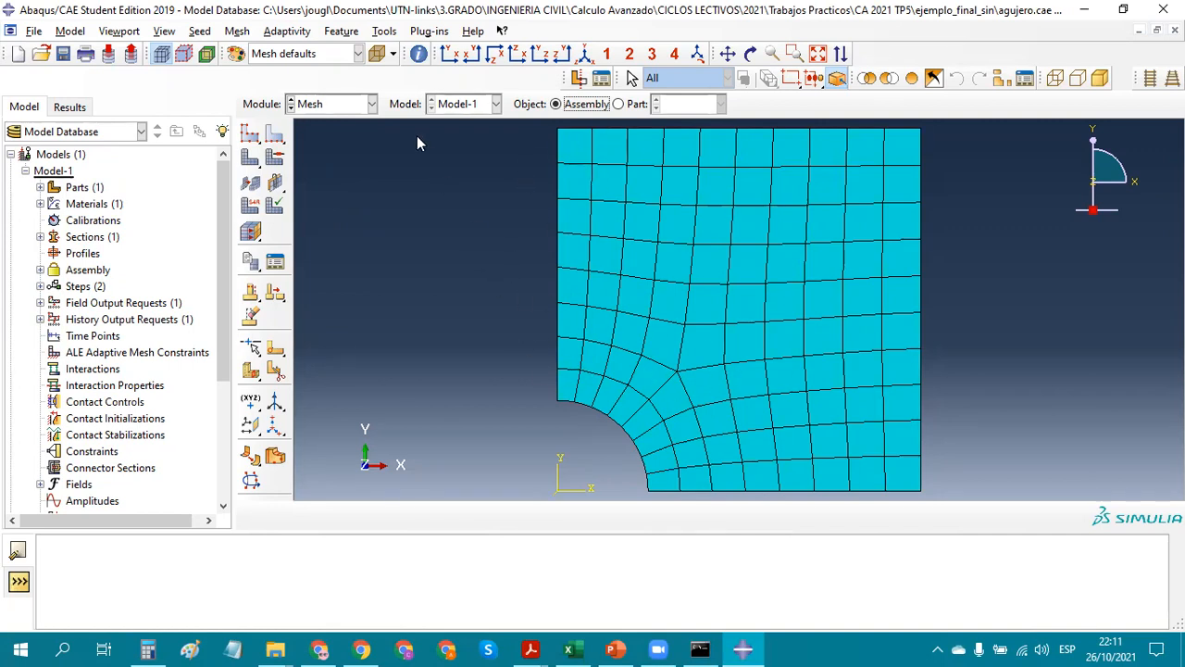
left_click(44, 57)
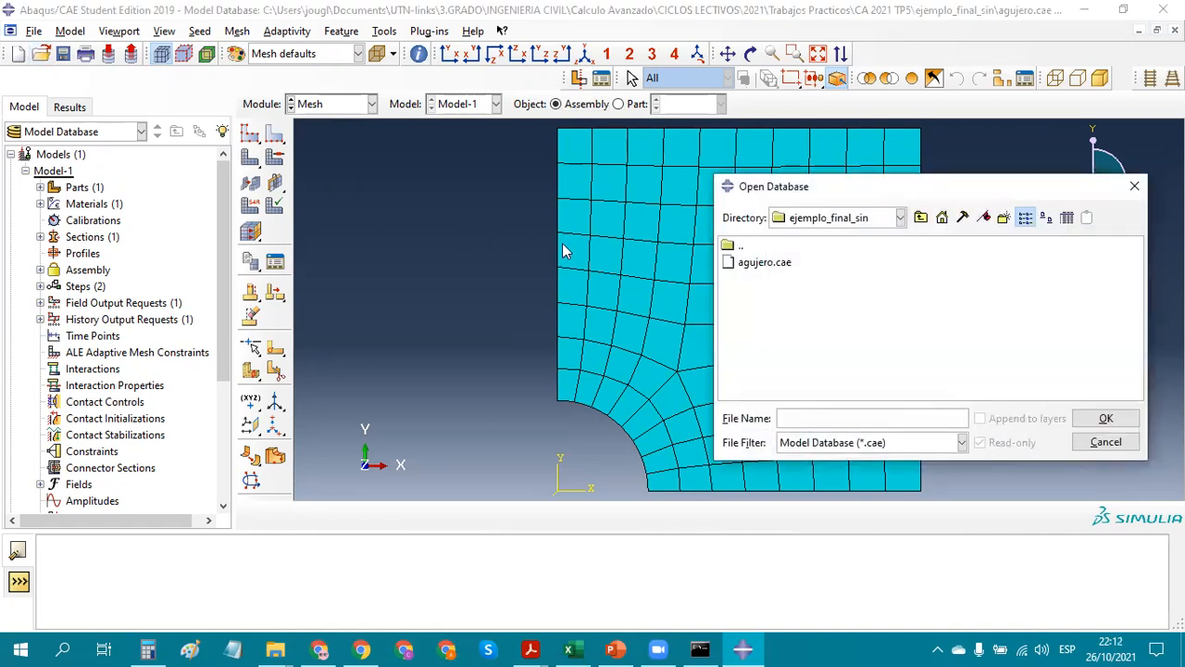
left_click(1105, 443)
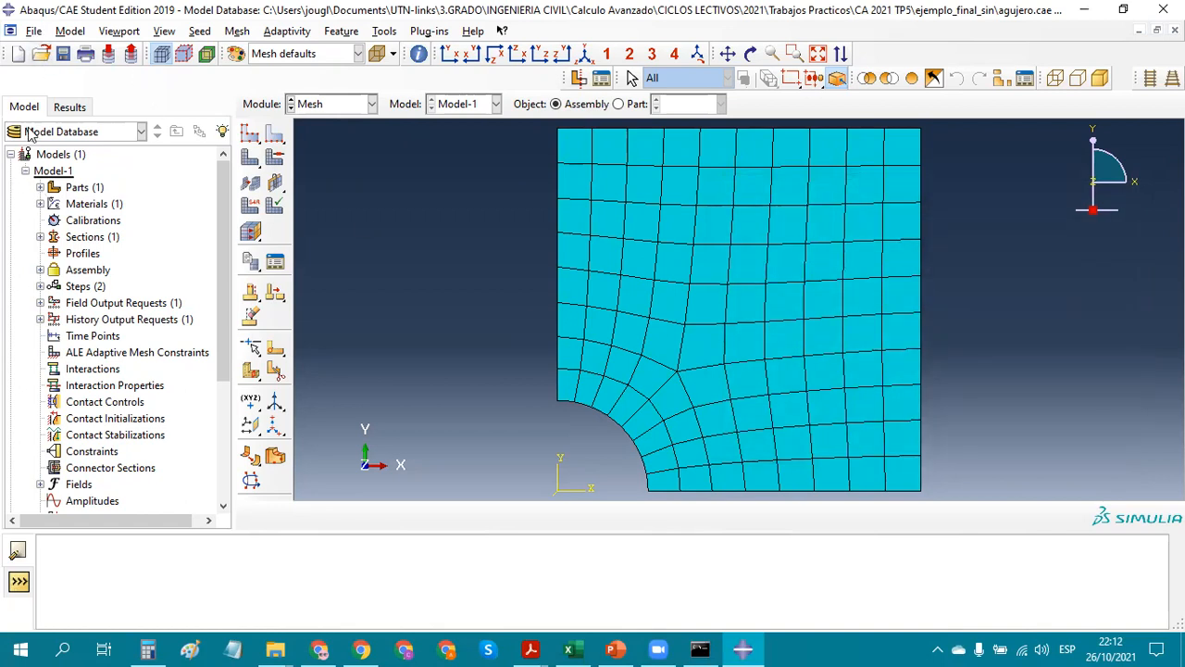
Open the output database Job-CSP4.odb from the ejemplo_final_sin folder, filtering the files by Output Database (*.odb).
left_click(65, 107)
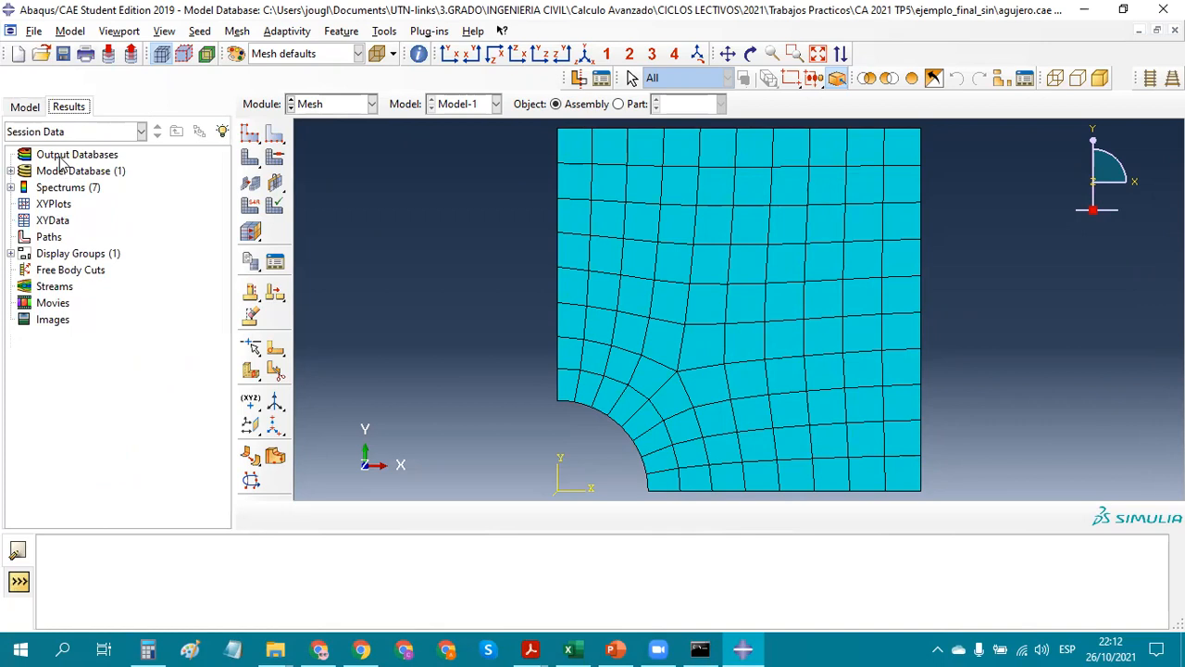
left_click(35, 32)
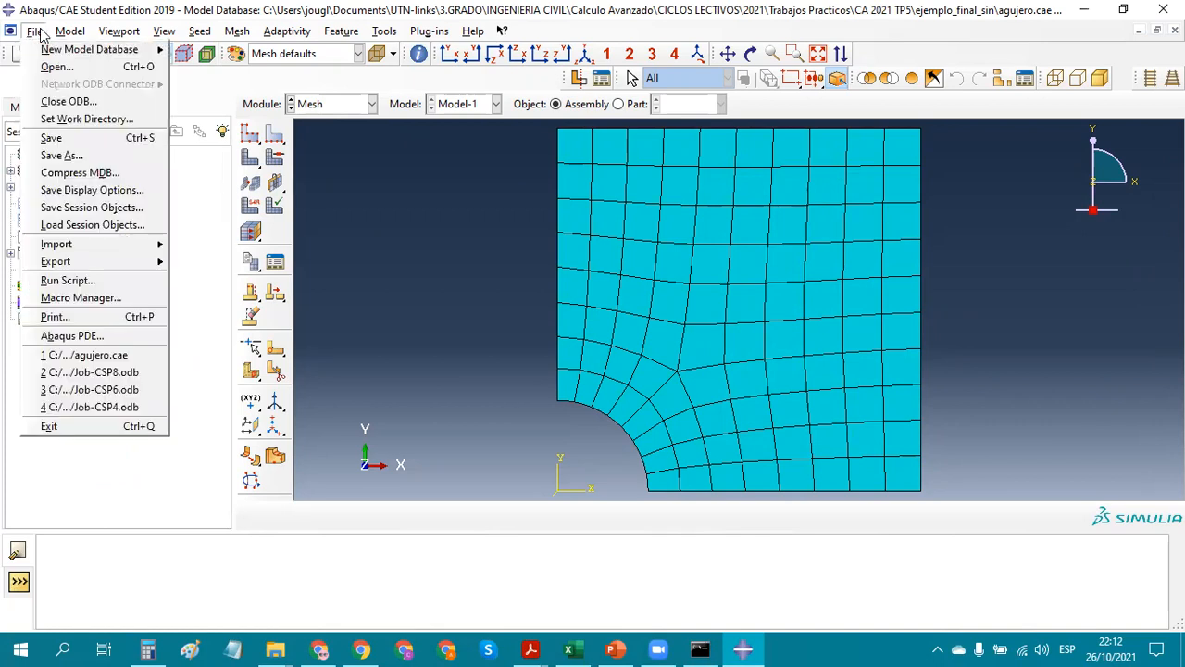
left_click(56, 67)
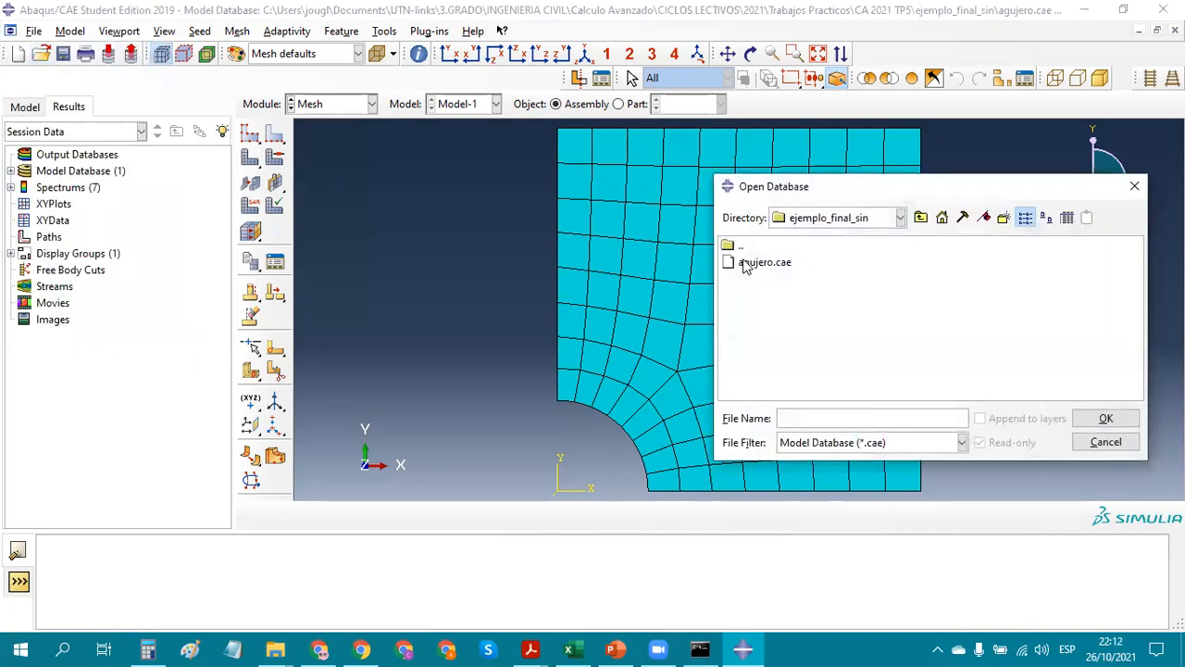
left_click(885, 442)
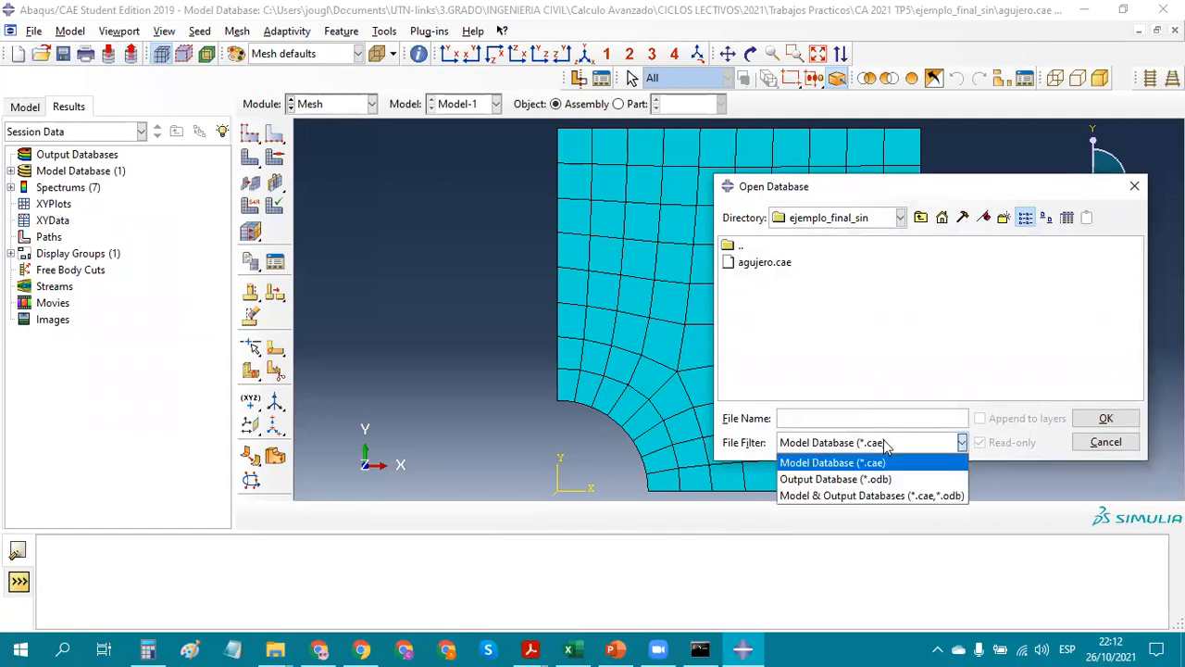
left_click(886, 480)
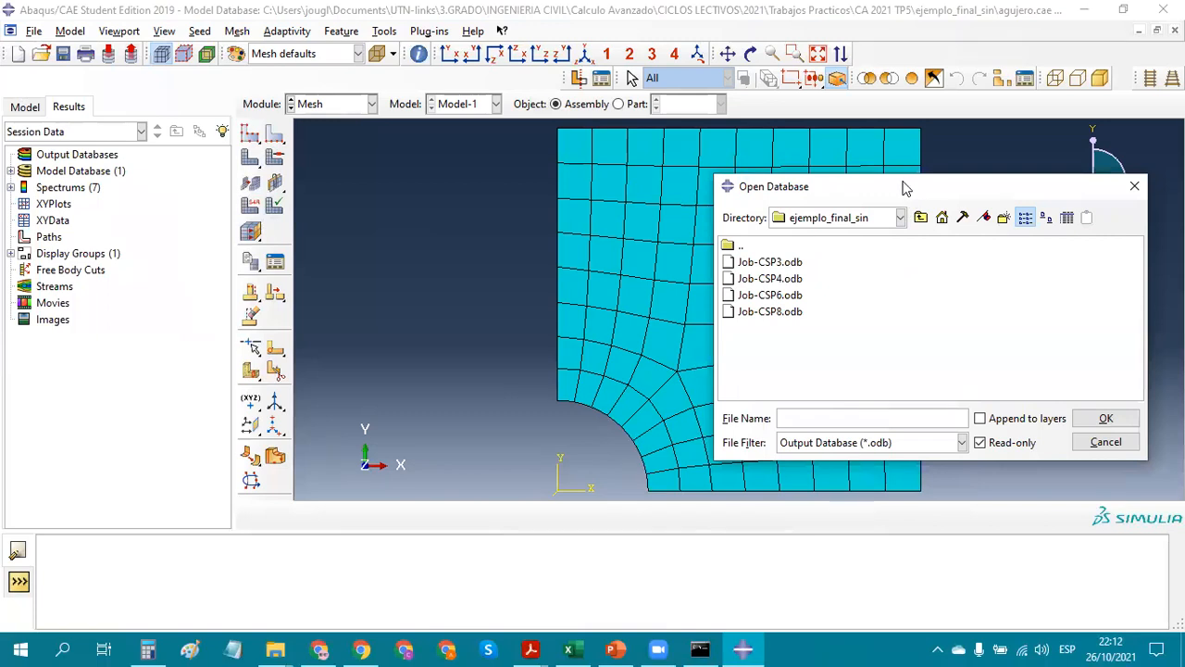
left_click_drag(905, 188, 205, 139)
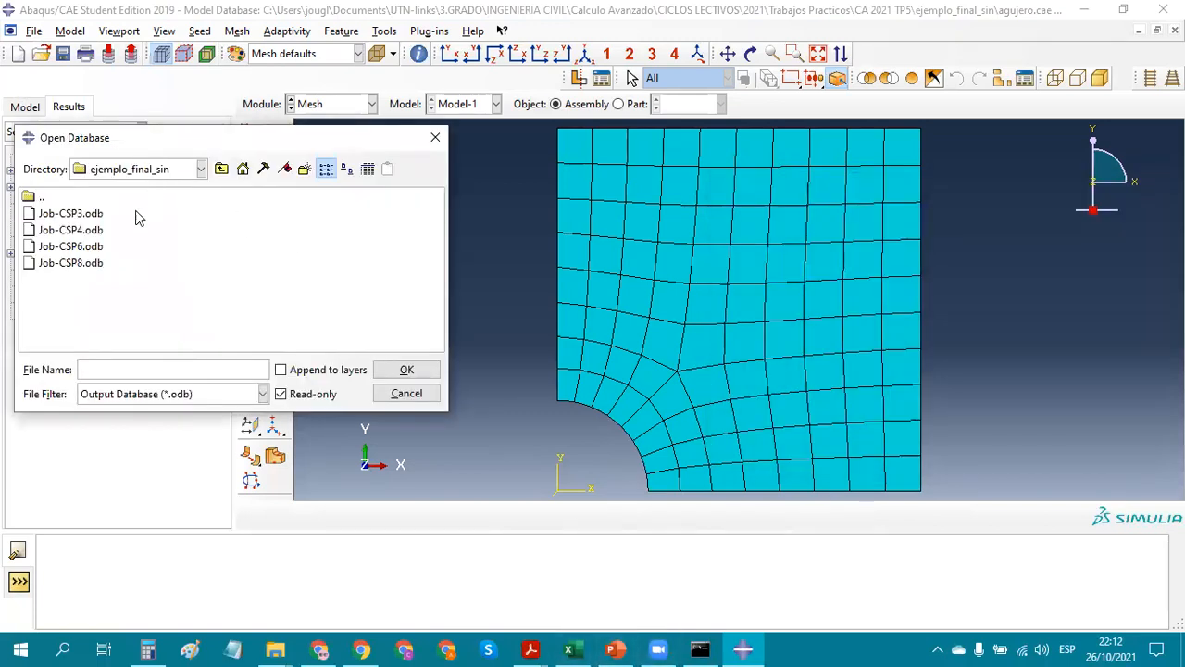
left_click(91, 230)
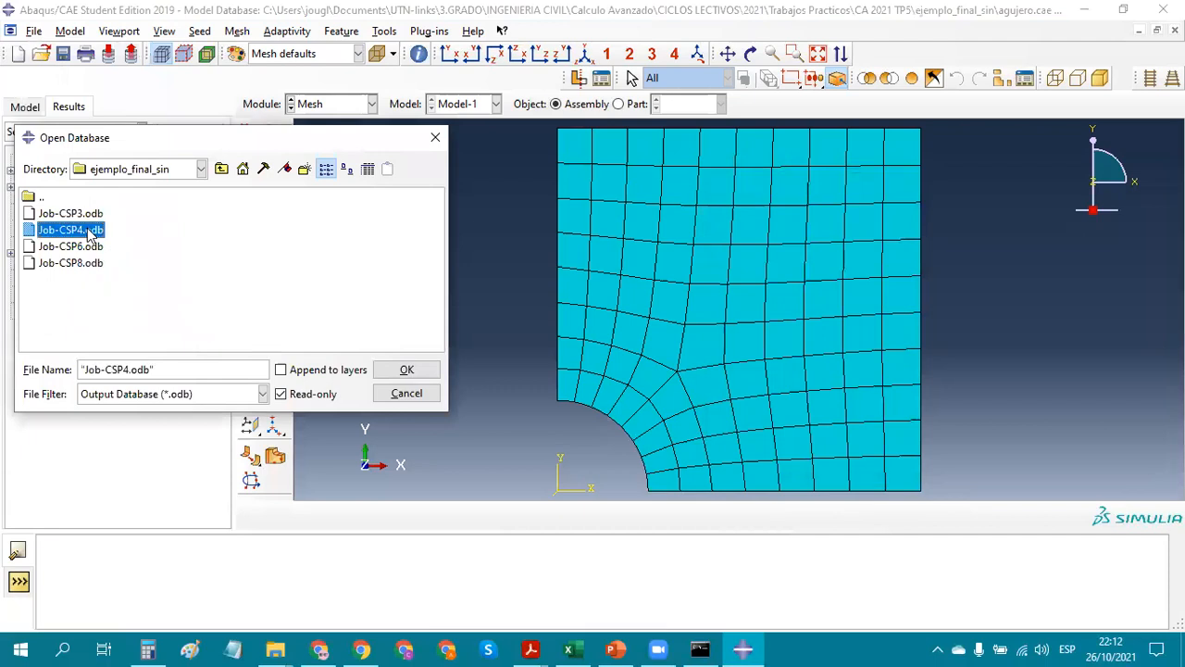
left_click(422, 376)
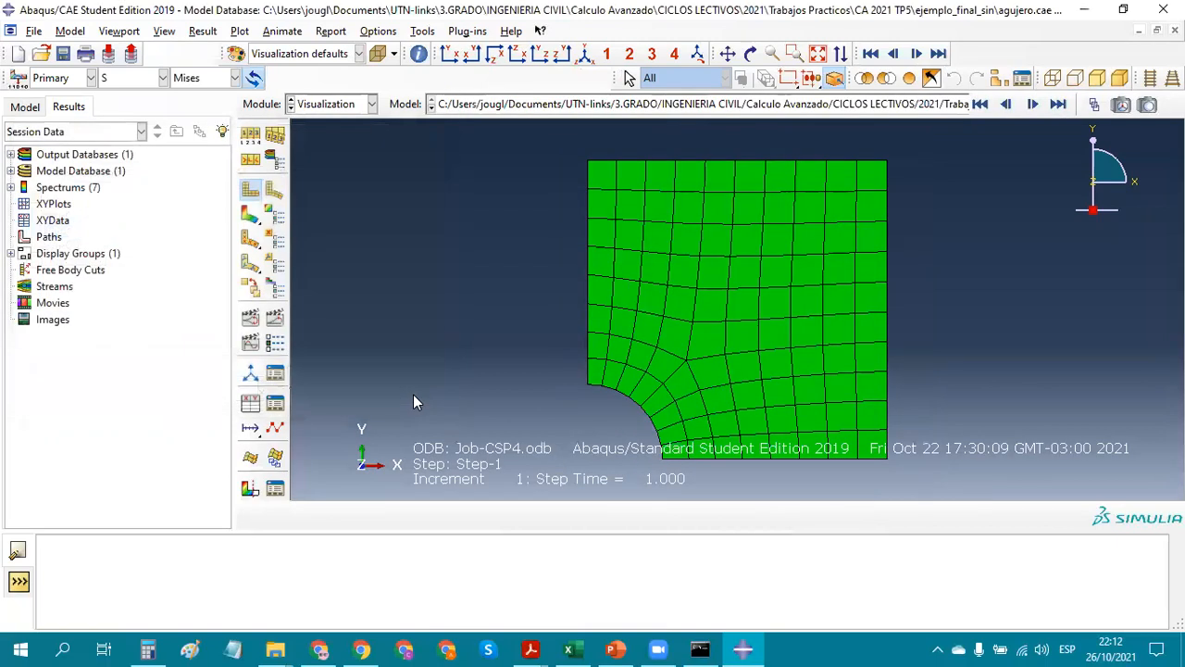
Plot the Mises stress contours of the CPS4 job on the undeformed shape.
left_click(251, 217)
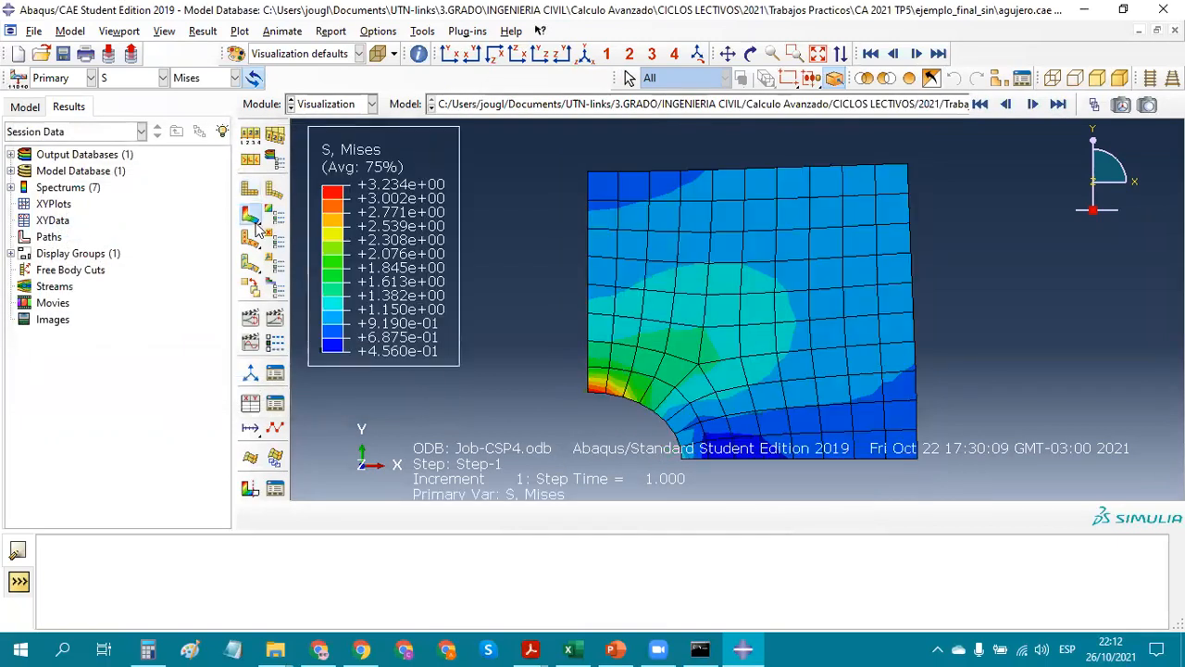
left_click(1164, 9)
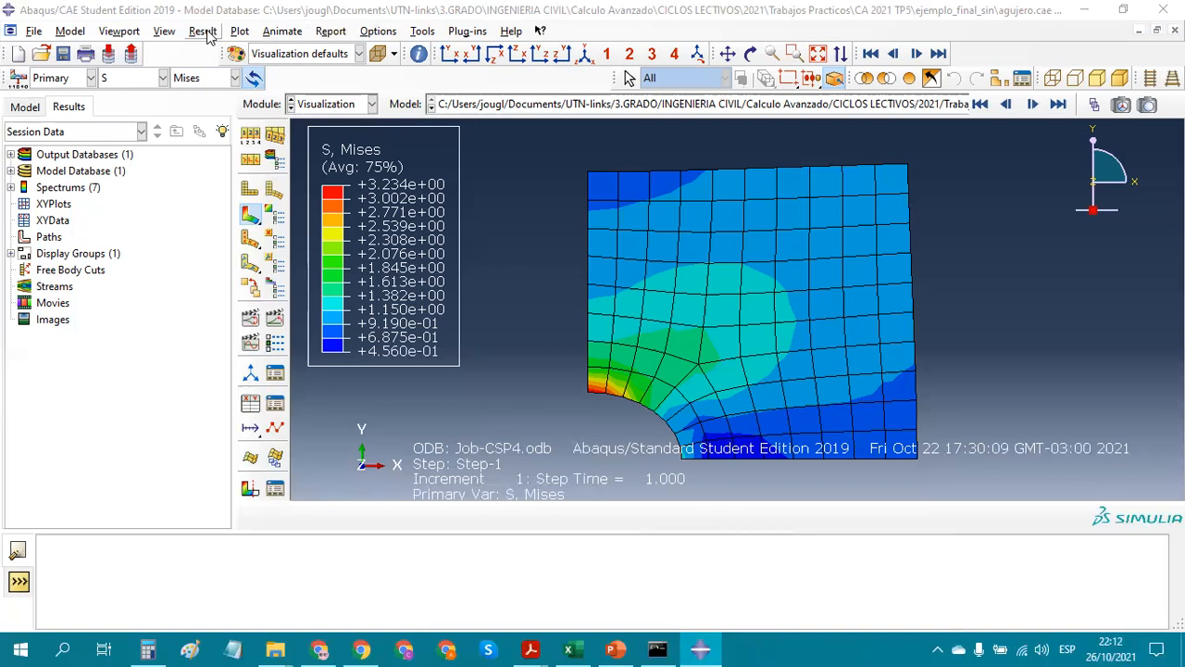
left_click(240, 32)
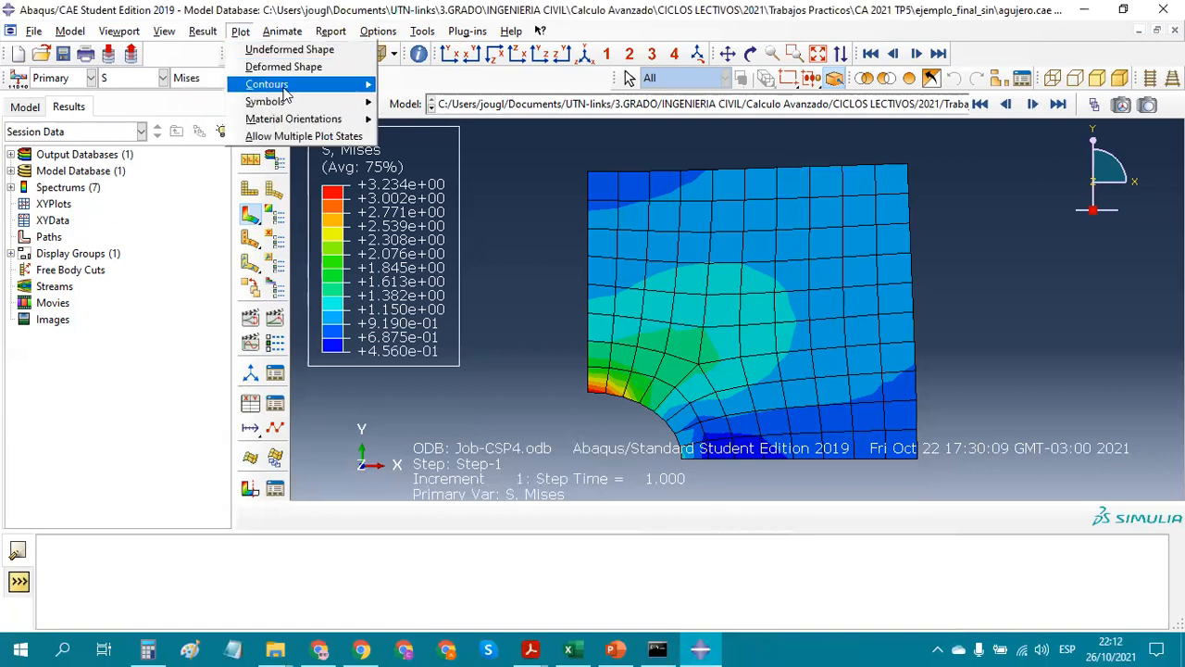
mouse_move(318, 88)
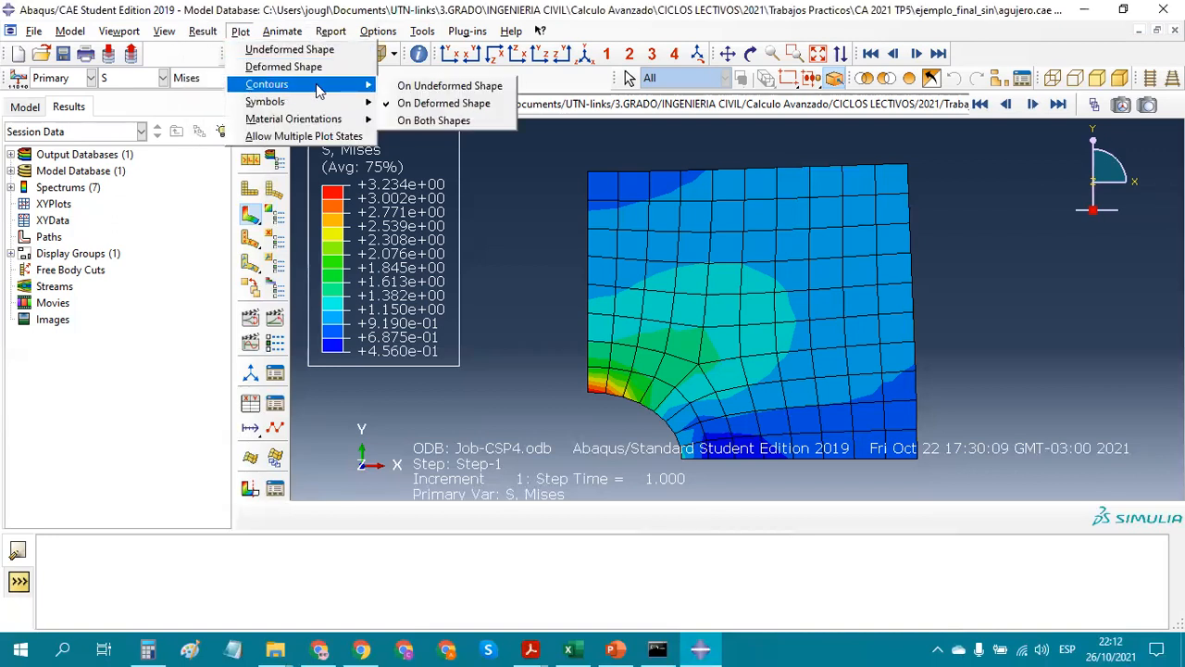
left_click(435, 86)
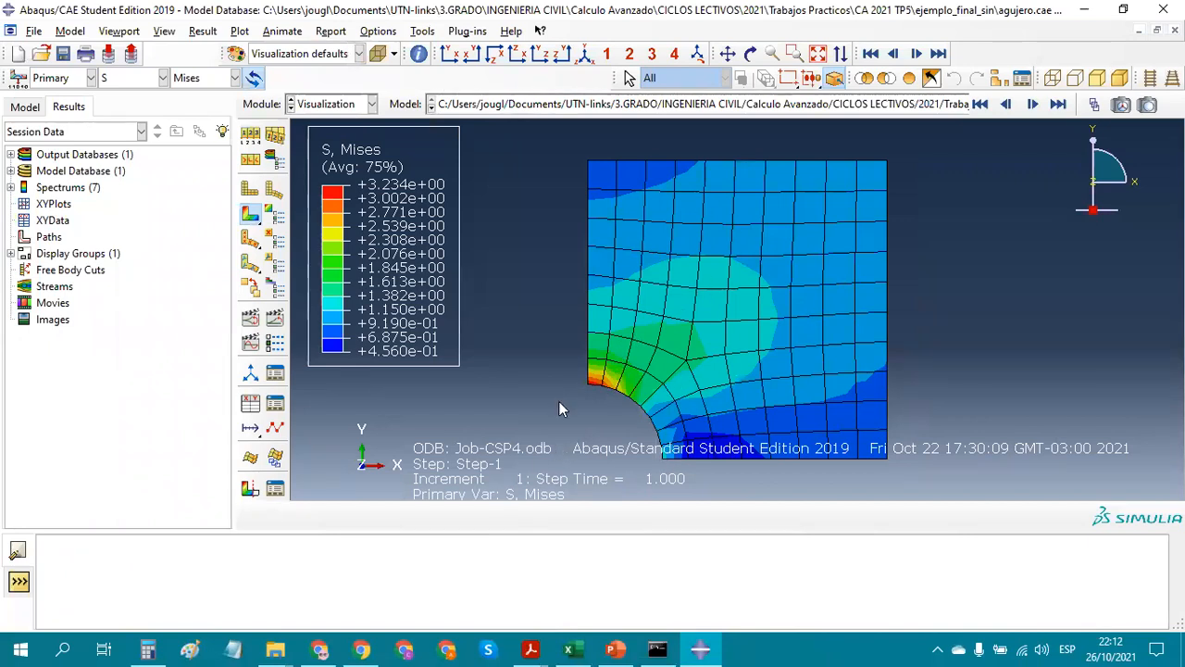
Set the primary field output variable of the contour plot to stress component S11, with the hole's upper edge in close view.
scroll(558, 401, "up", 2)
scroll(559, 395, "up", 3)
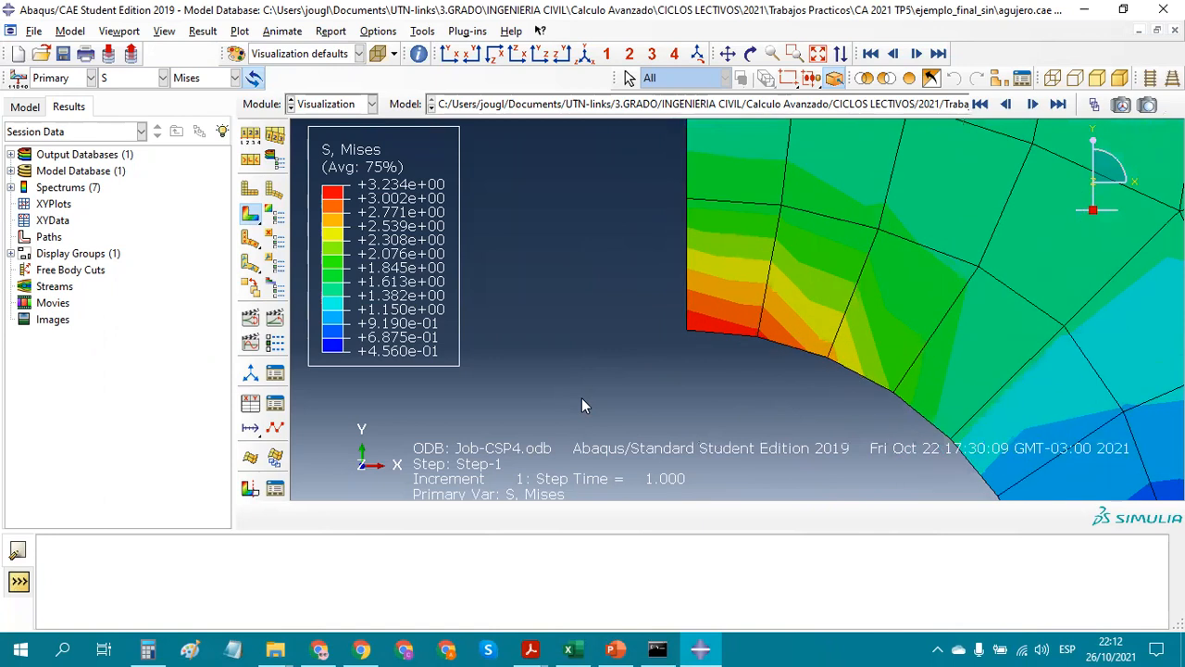
scroll(1040, 358, "down", 2)
scroll(1082, 315, "up", 4)
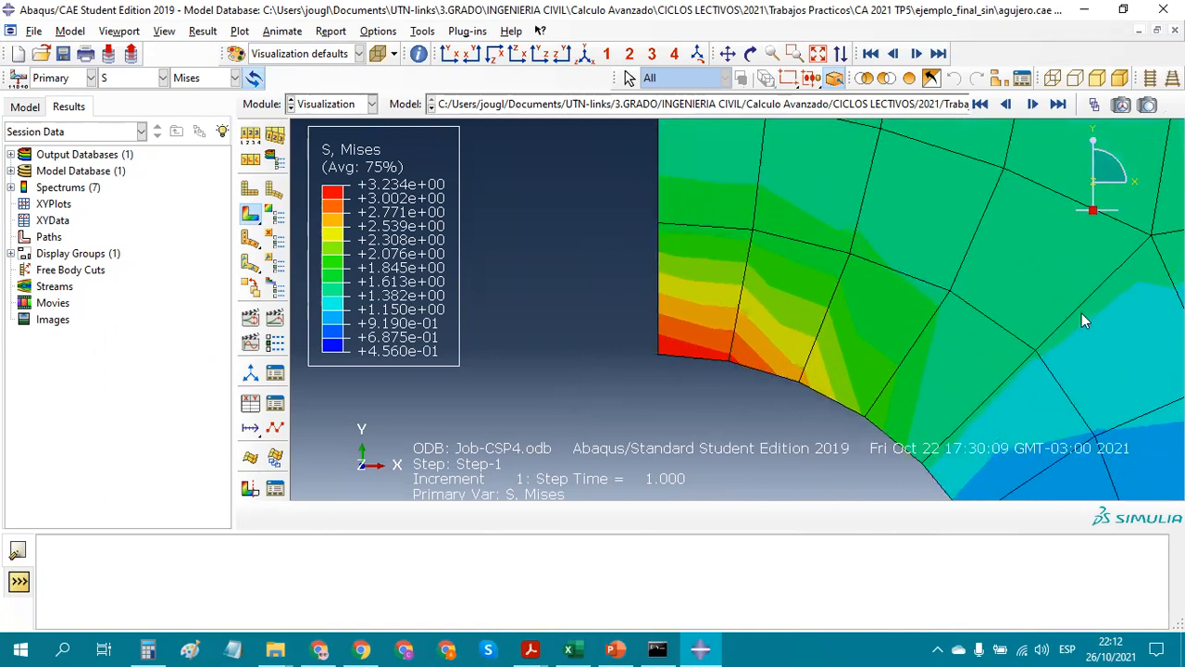
scroll(1081, 311, "down", 2)
left_click(216, 79)
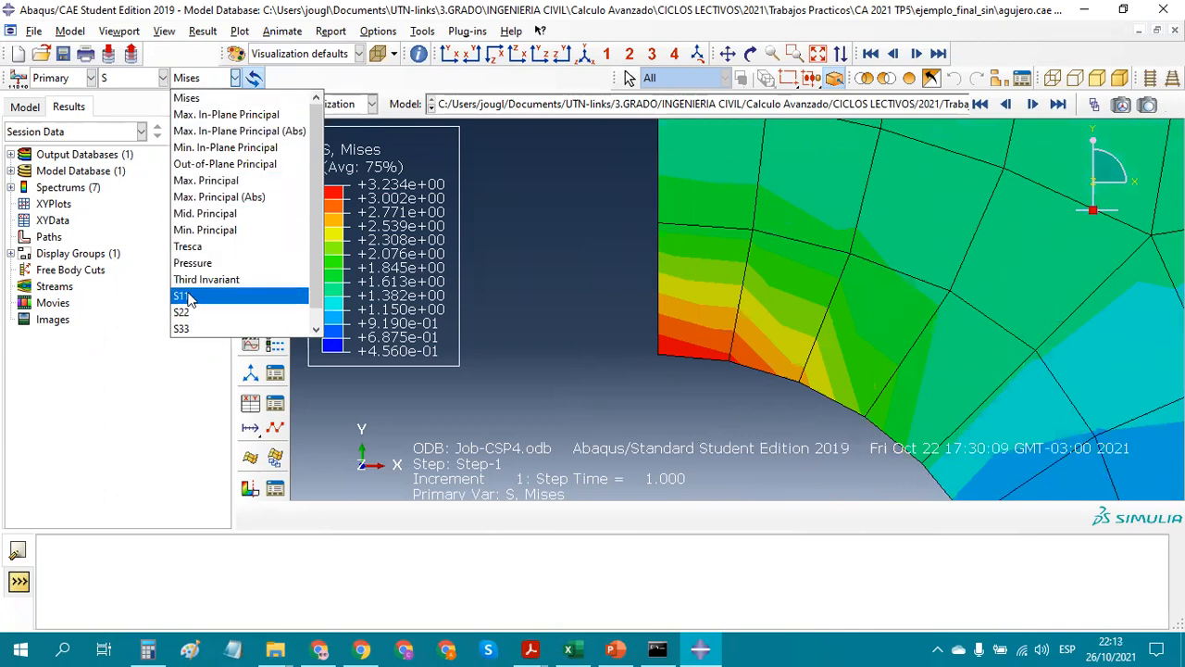
left_click(199, 40)
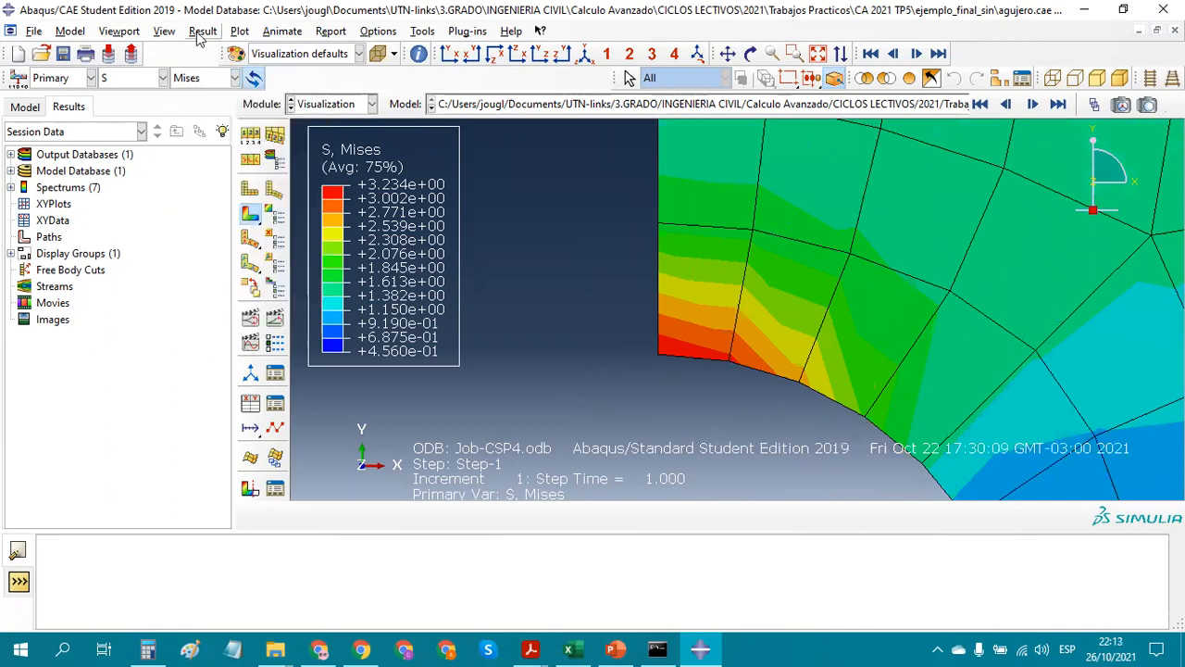
left_click(202, 32)
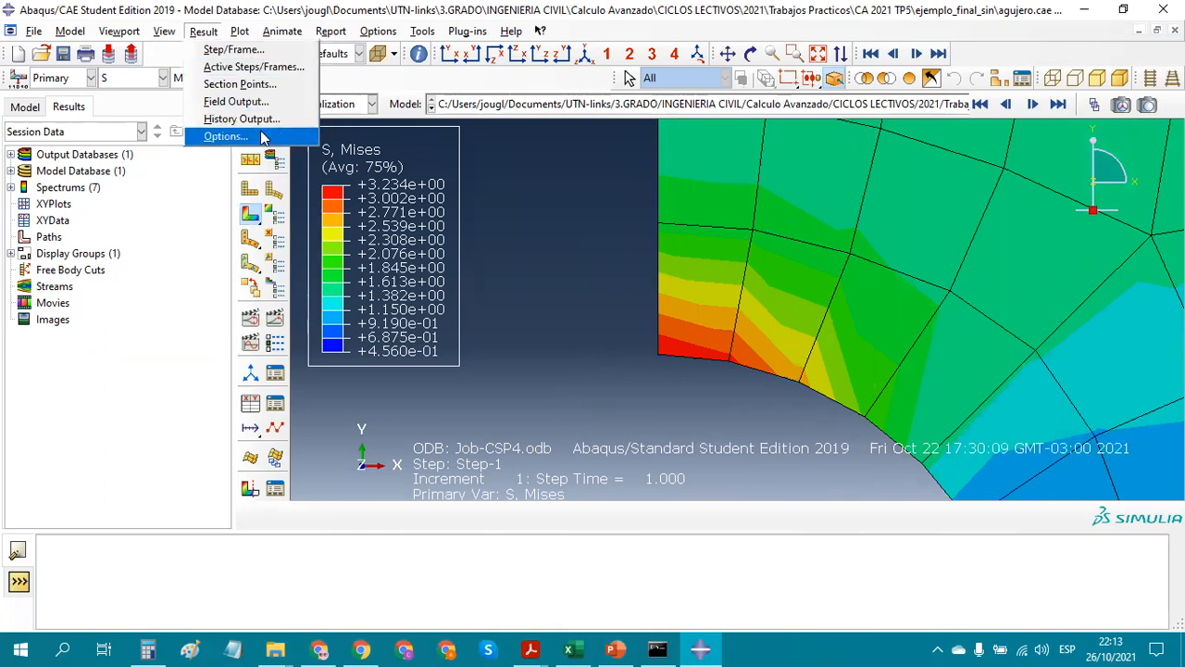
left_click(262, 104)
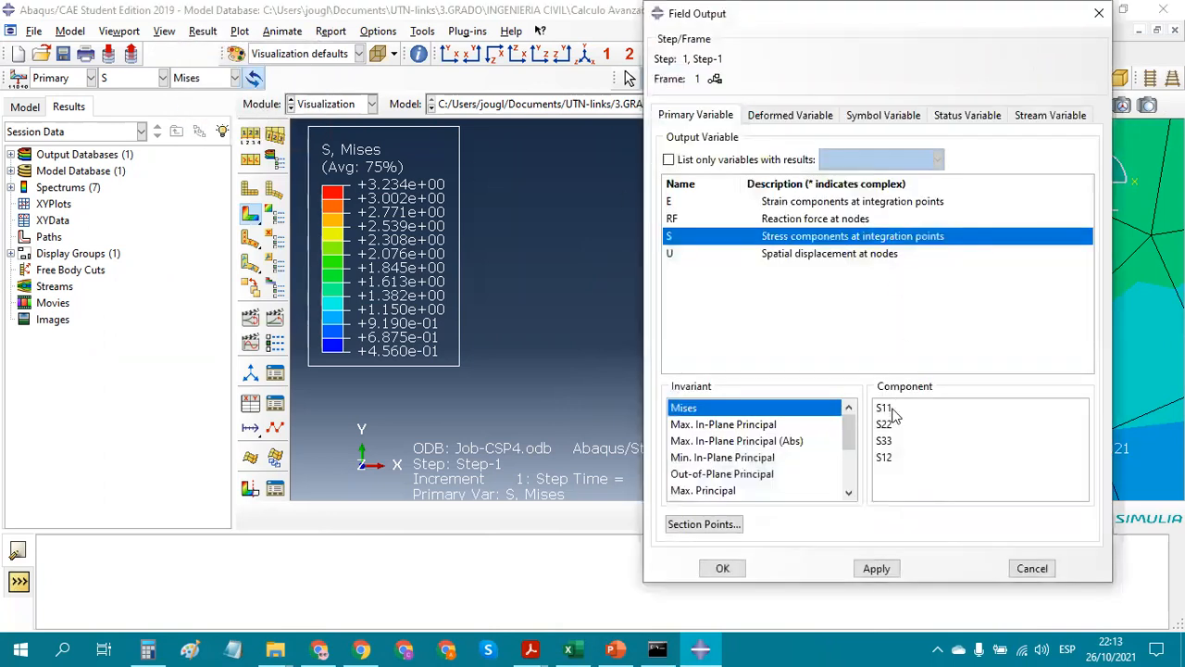
left_click(891, 412)
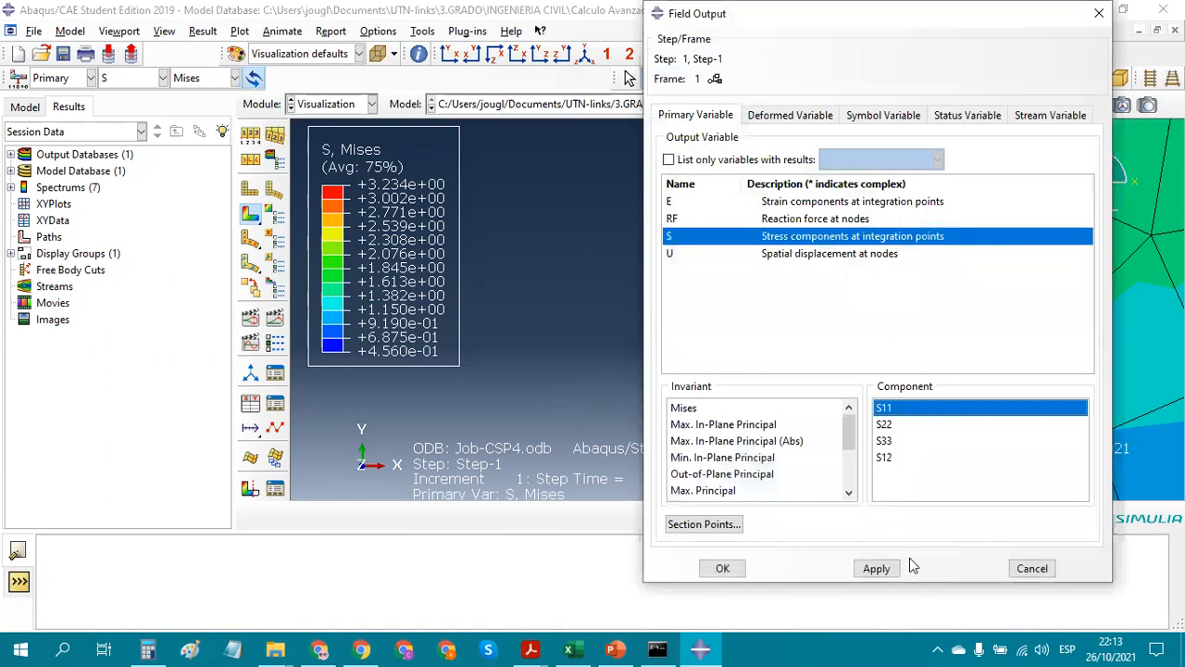
left_click(723, 569)
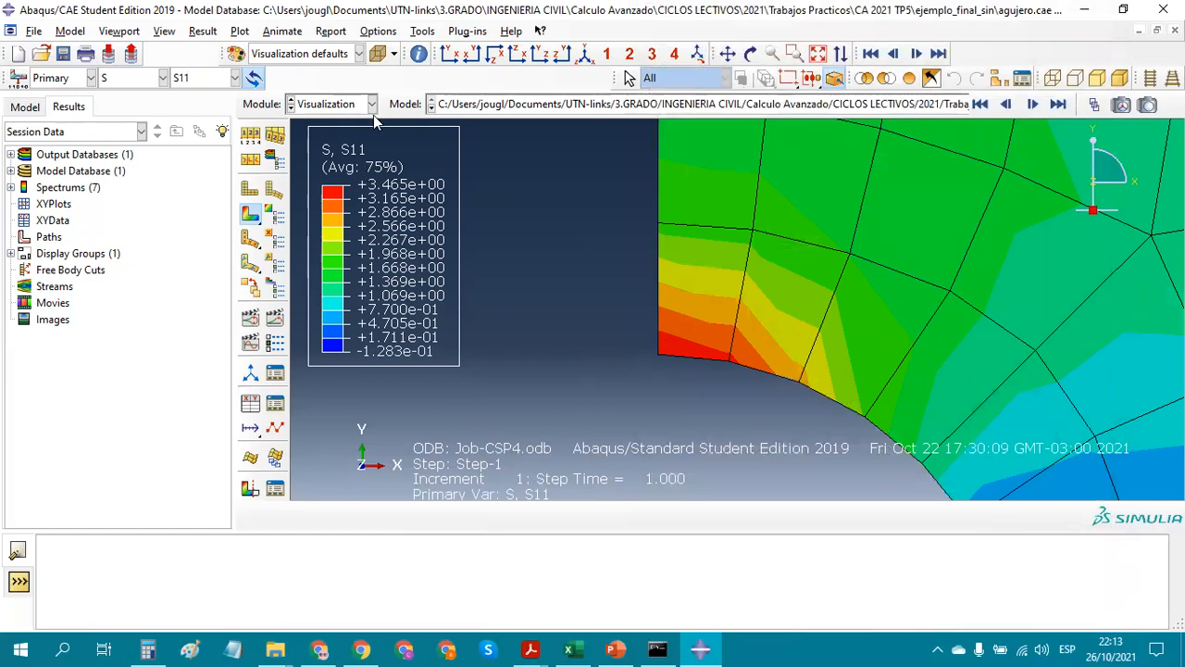
left_click(422, 30)
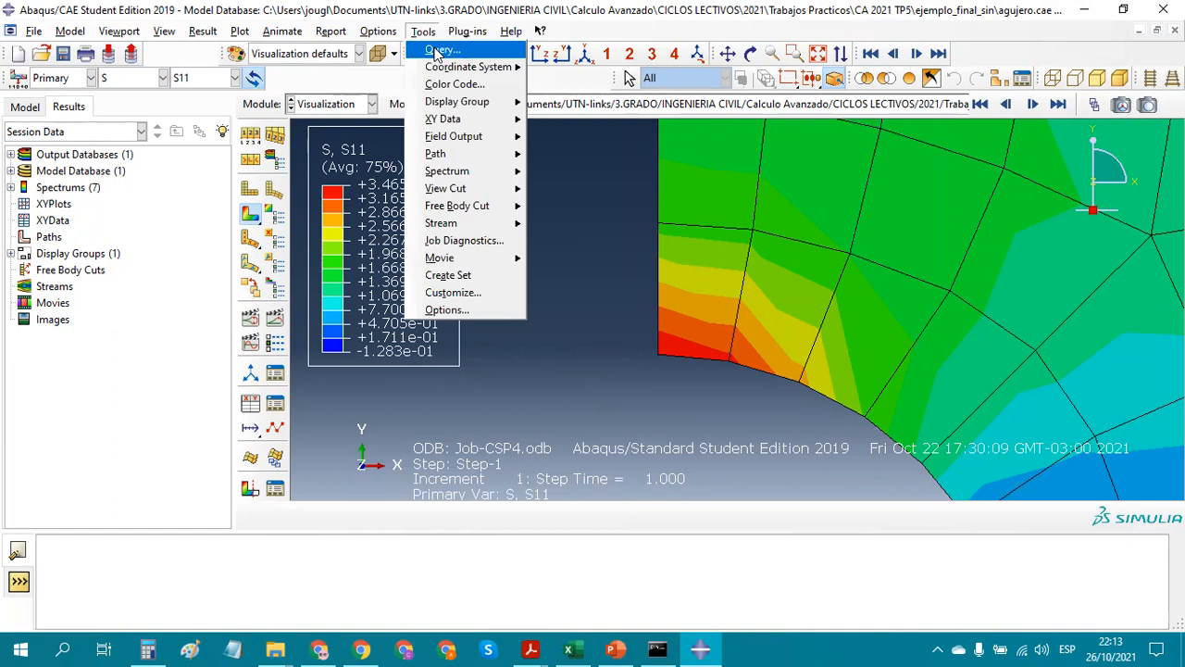
left_click(441, 50)
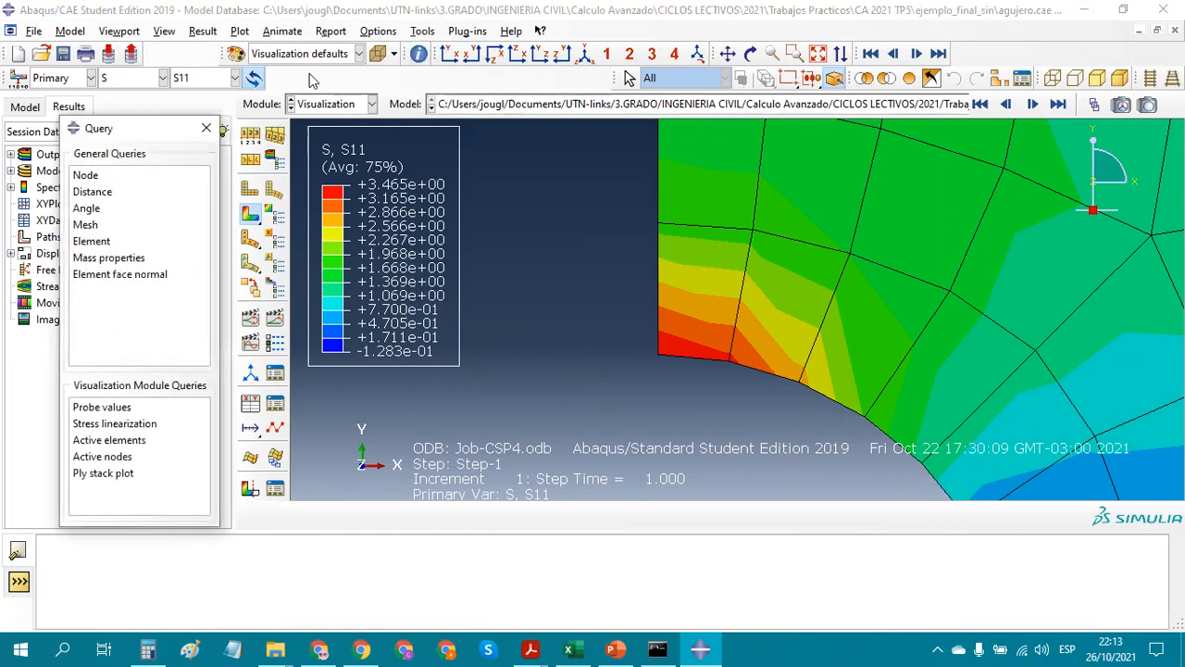
left_click(206, 128)
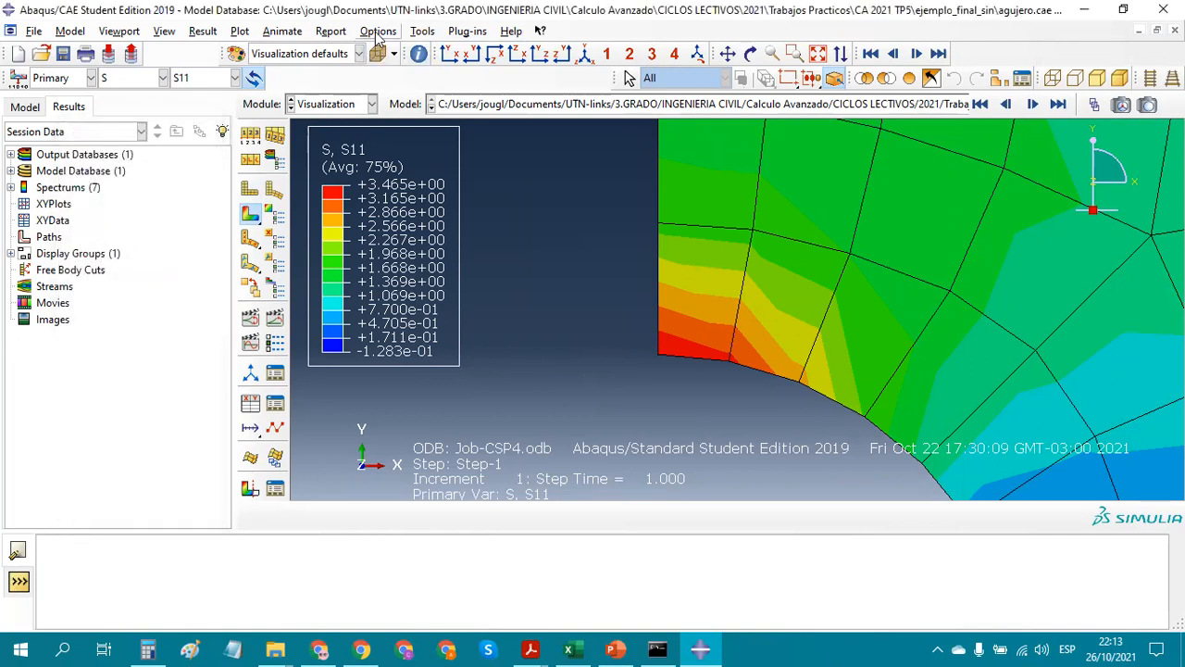
Show the node labels and element labels on the S11 contour plot.
left_click(378, 32)
left_click(379, 49)
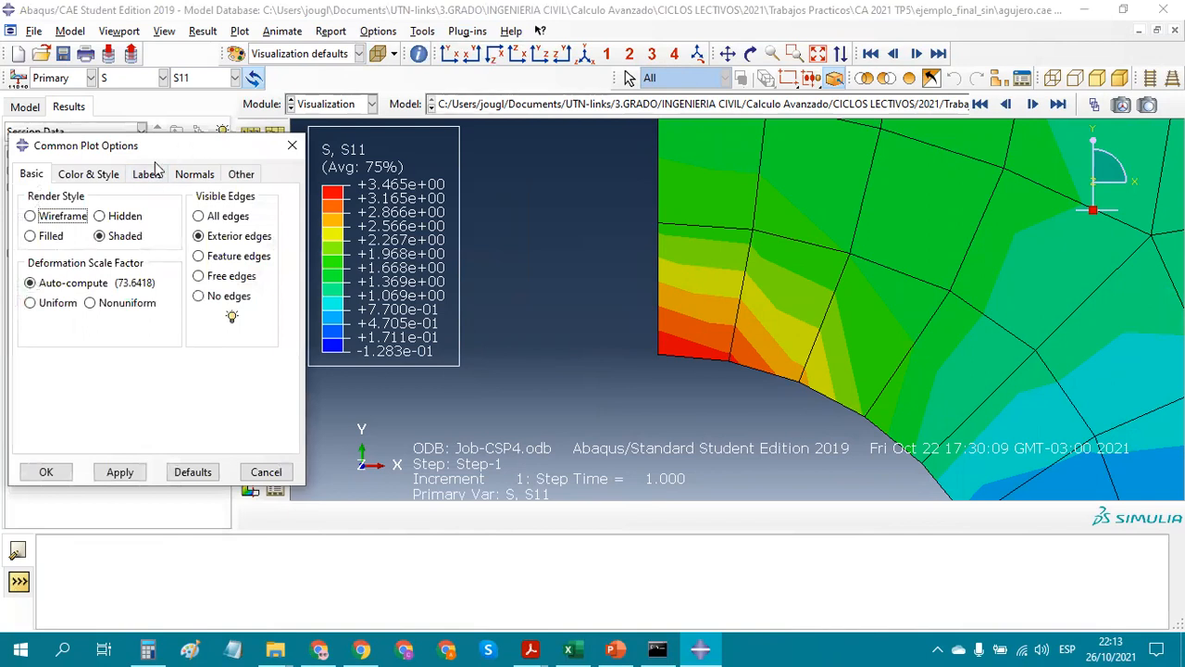
left_click(146, 175)
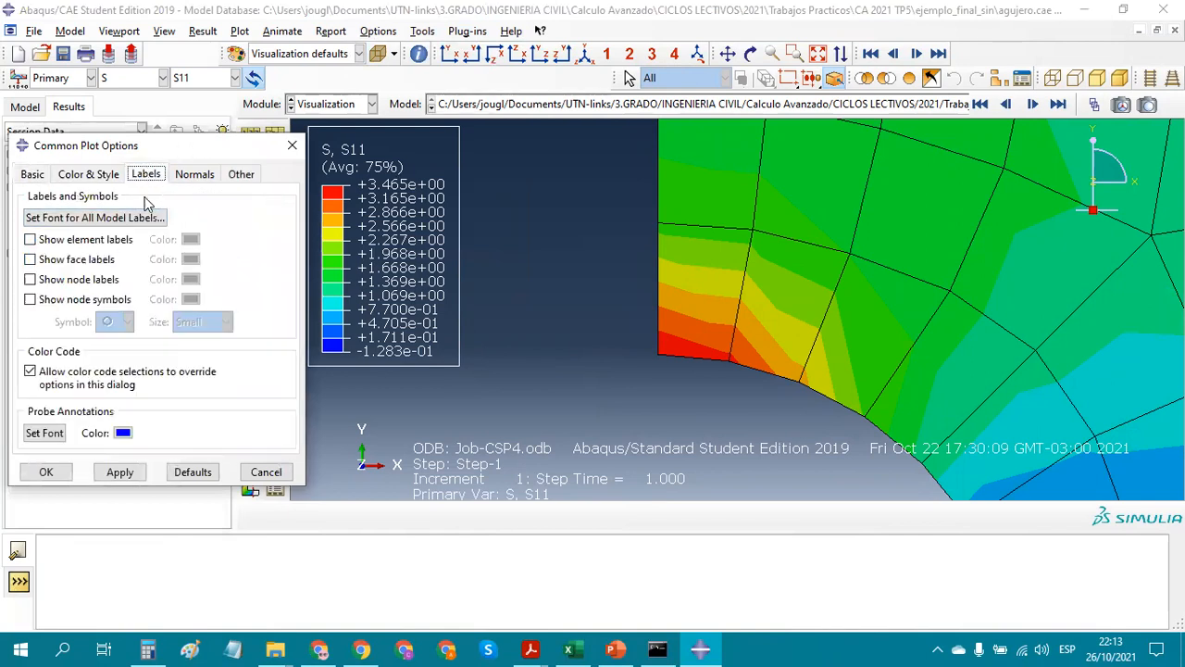
left_click(29, 281)
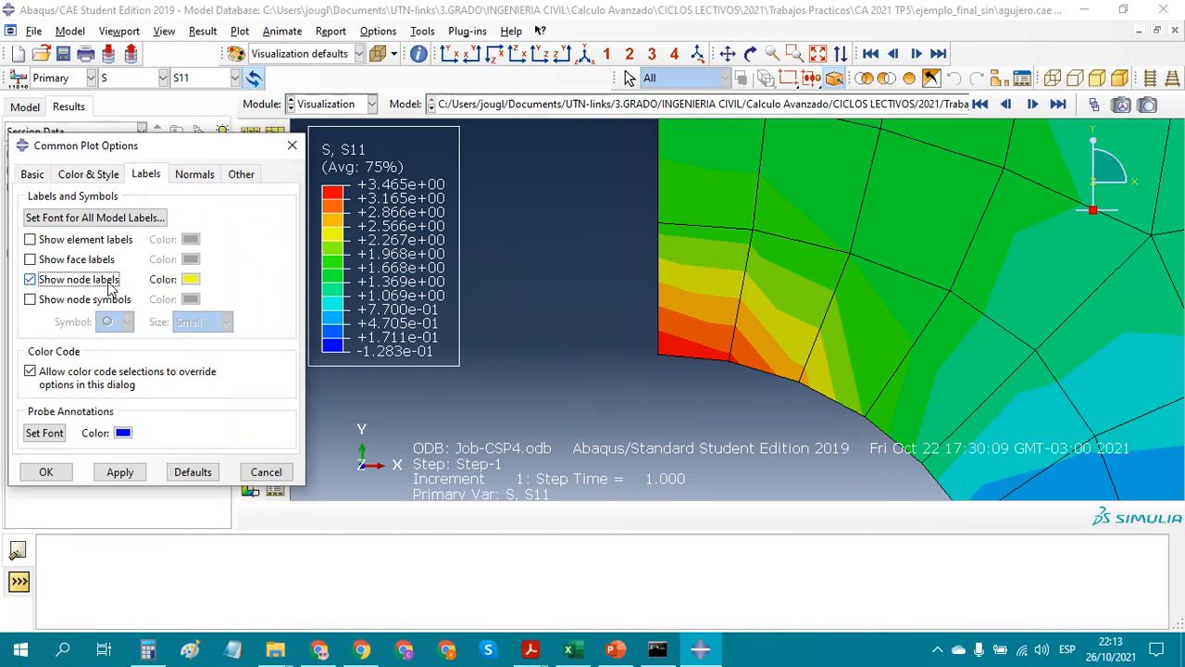
left_click(120, 472)
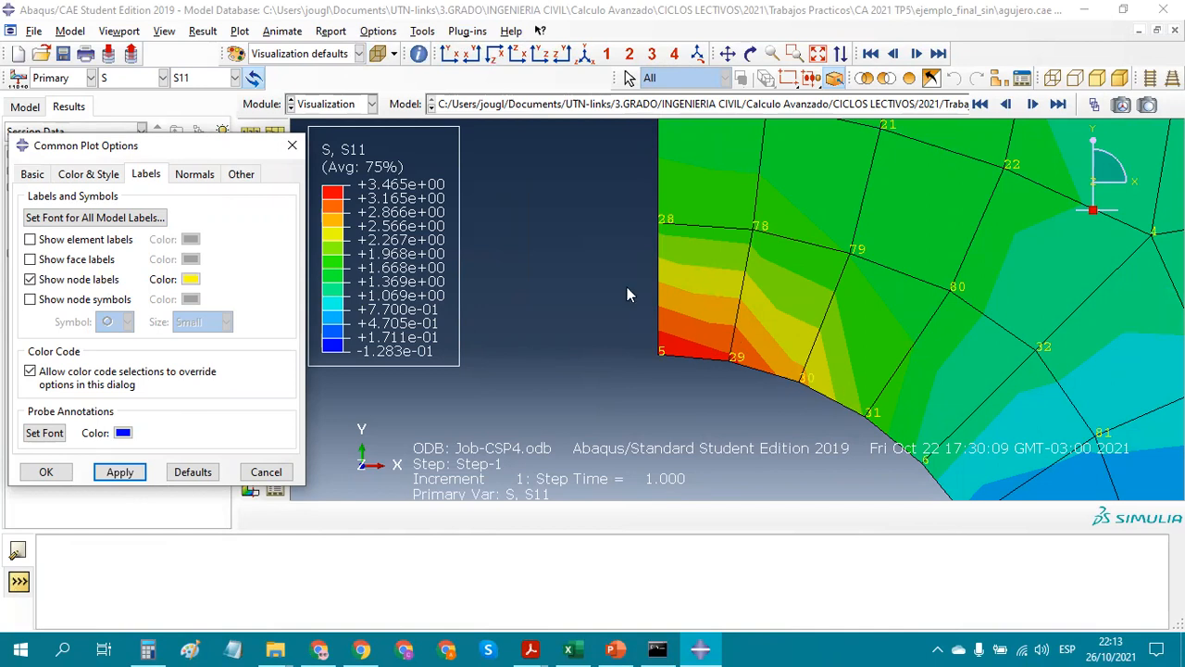
left_click(30, 239)
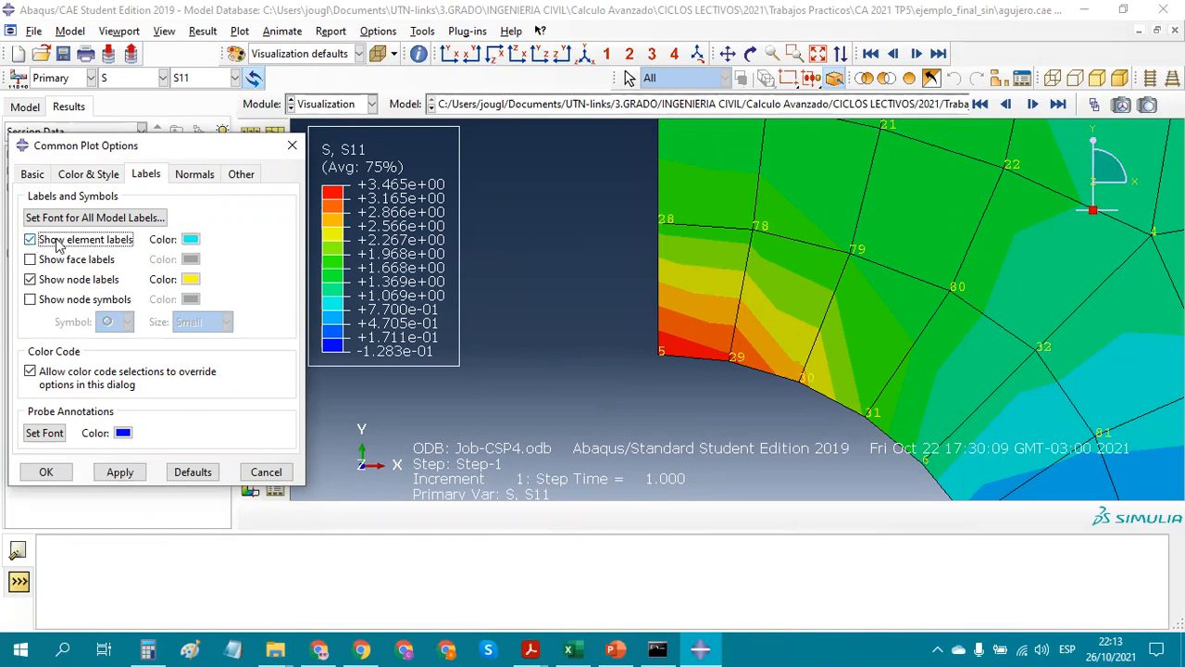
left_click(123, 473)
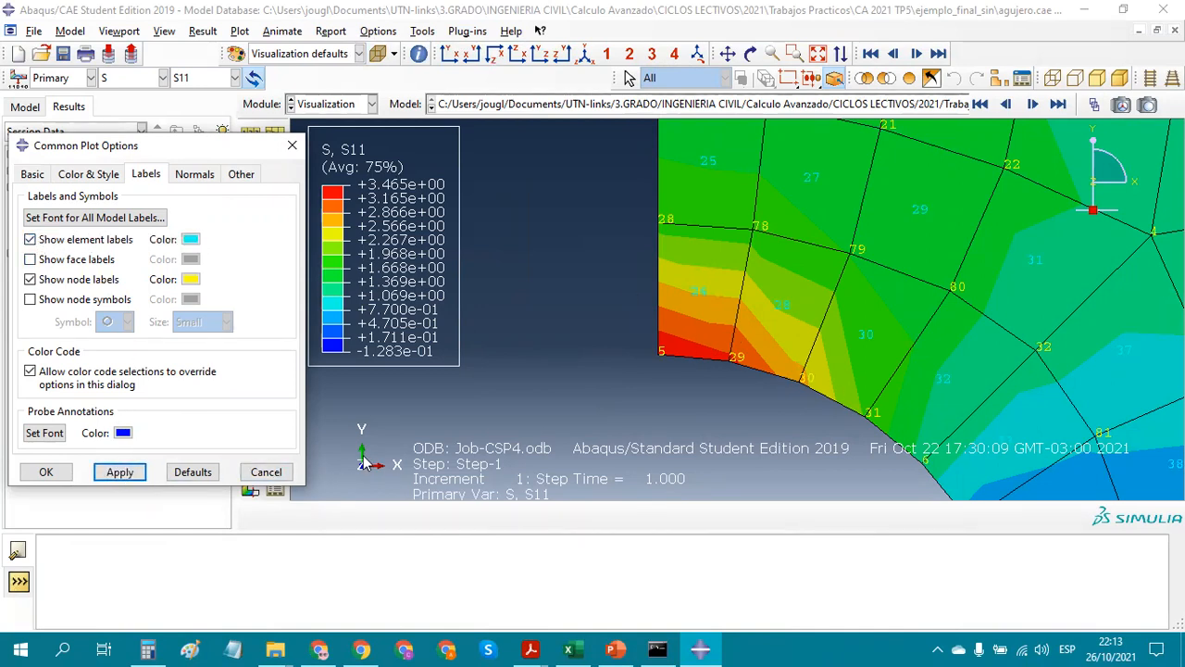
Change the colour of the element labels to blue in the common plot options.
left_click(188, 240)
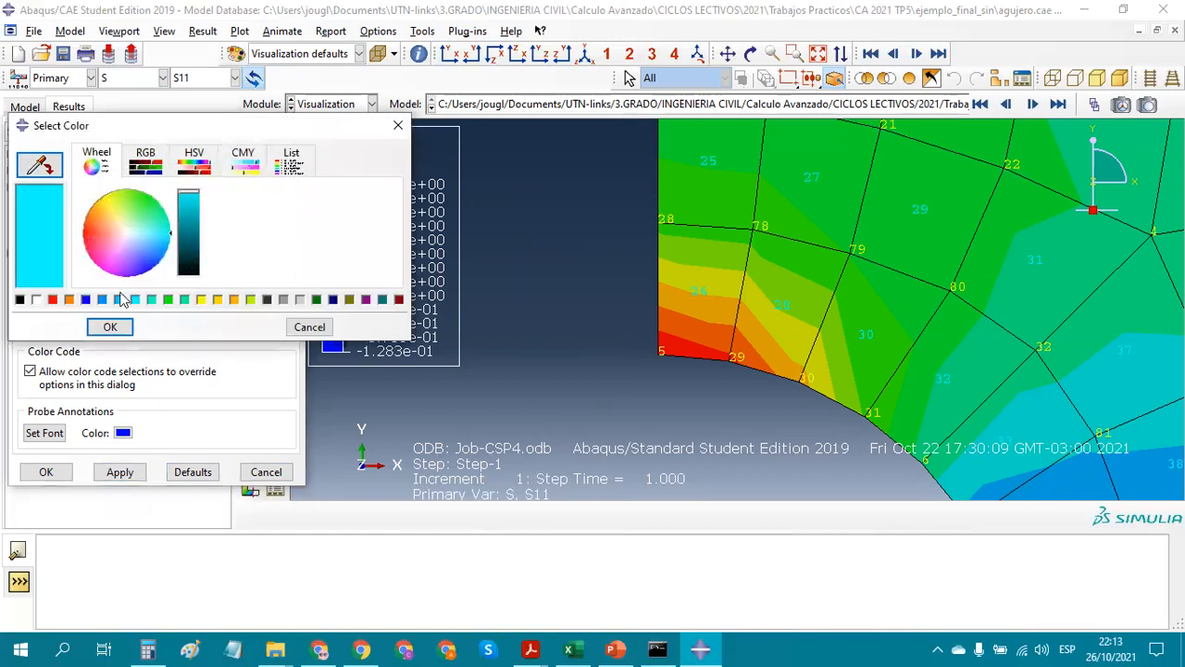
left_click(85, 300)
left_click(110, 327)
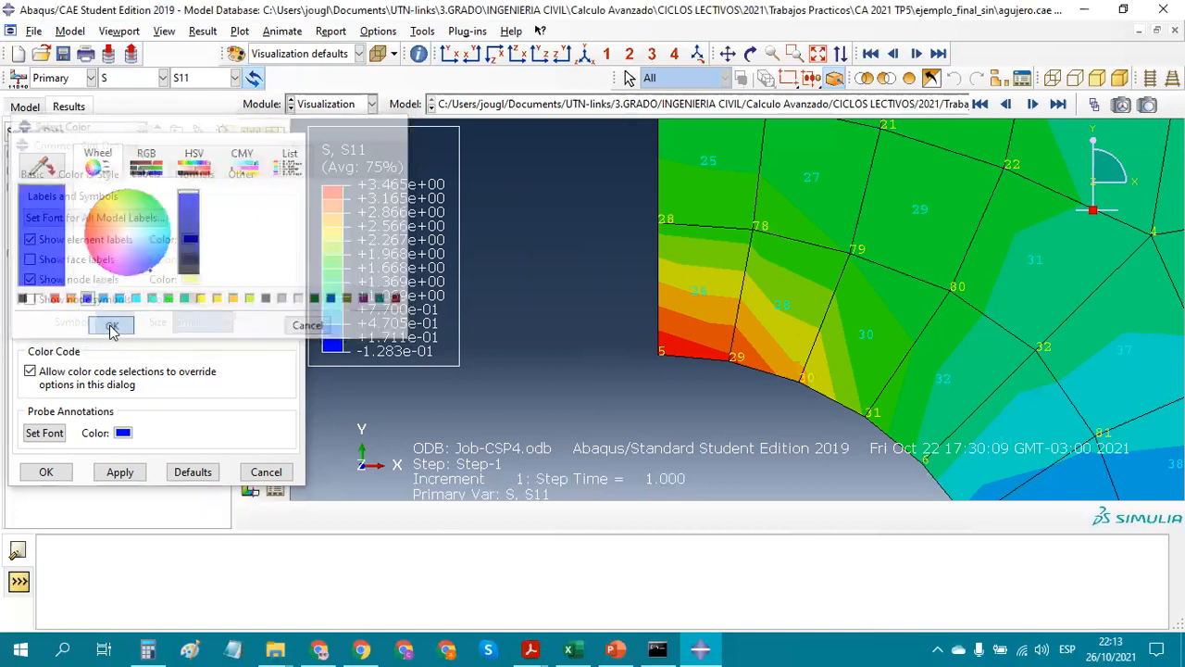
left_click(117, 471)
left_click(118, 470)
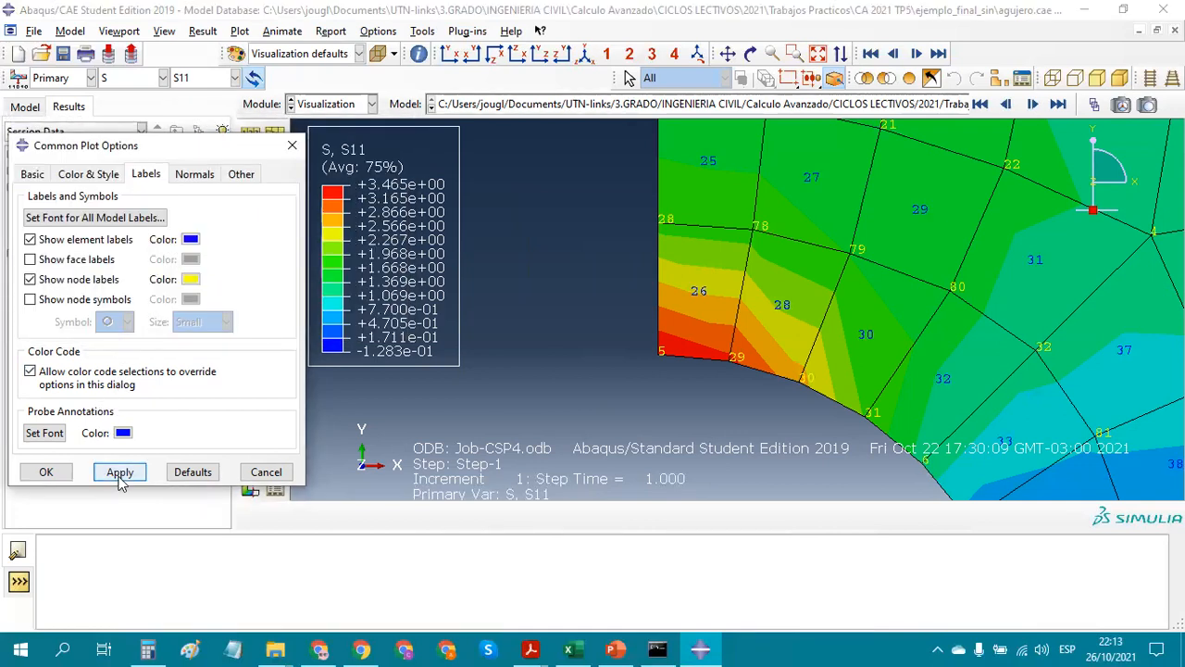
left_click(45, 471)
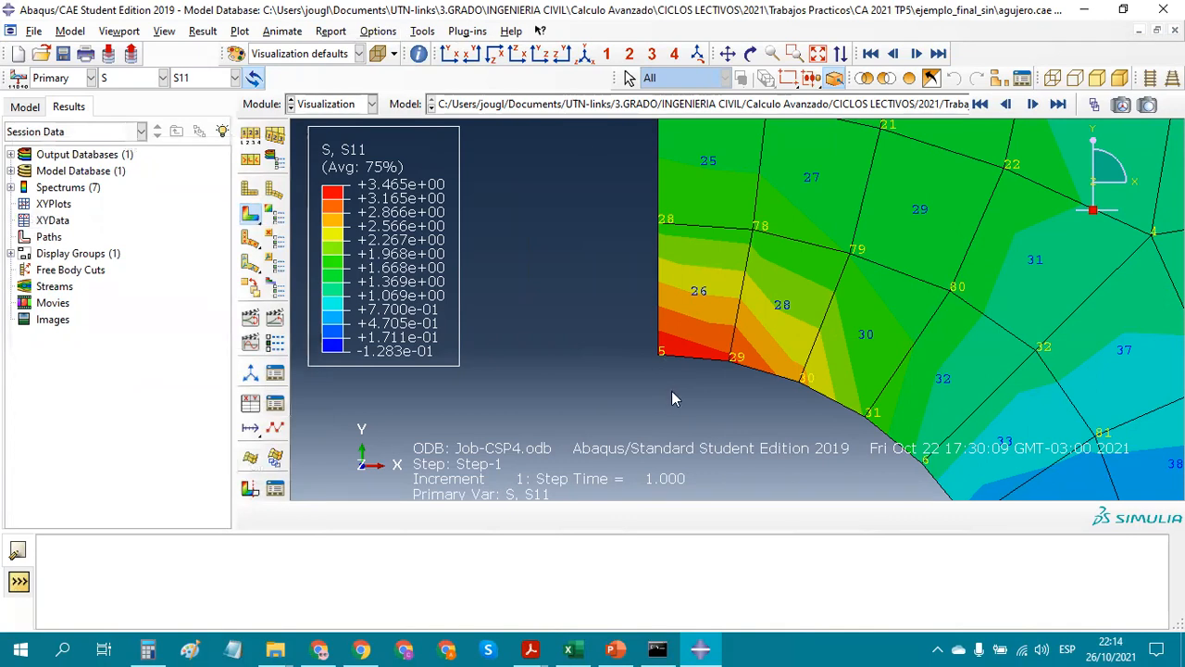
Start a probe values query on the contour plot and set it to probe nodes instead of elements.
left_click(328, 33)
mouse_move(375, 31)
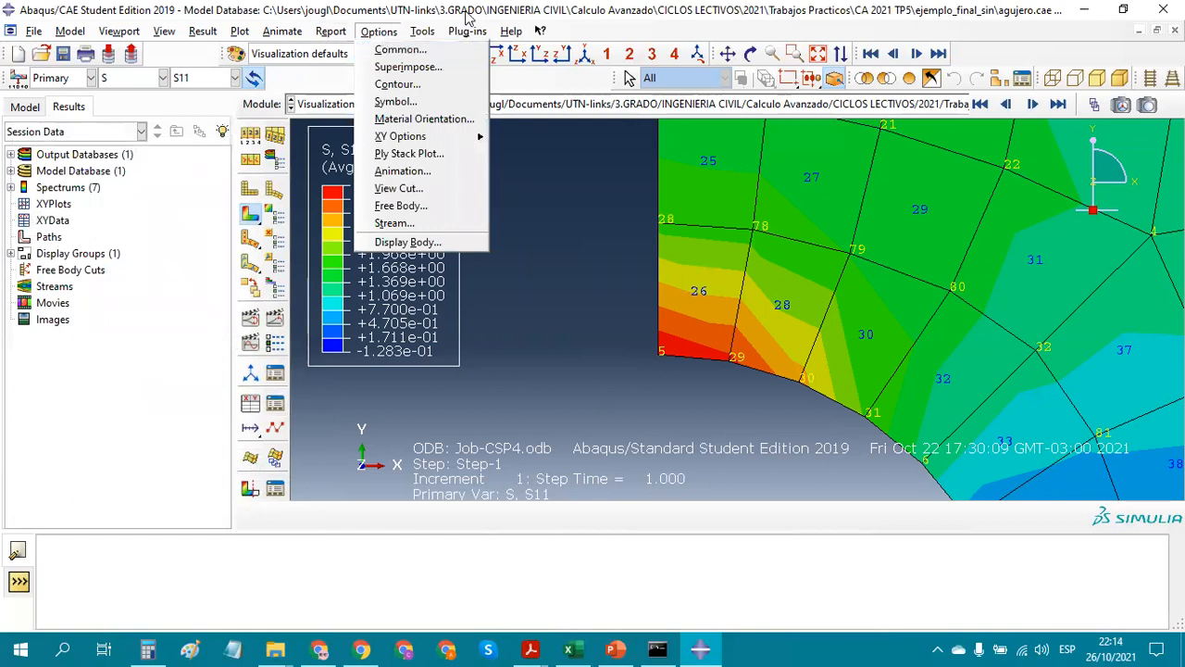
mouse_move(424, 32)
left_click(441, 51)
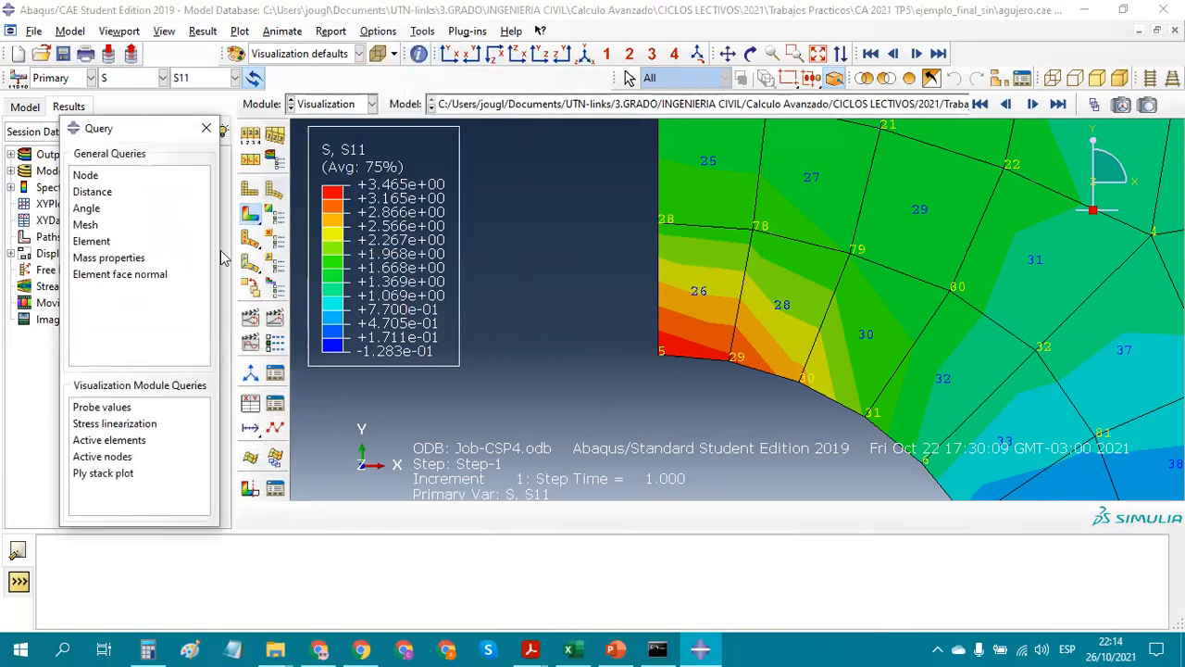
left_click(100, 409)
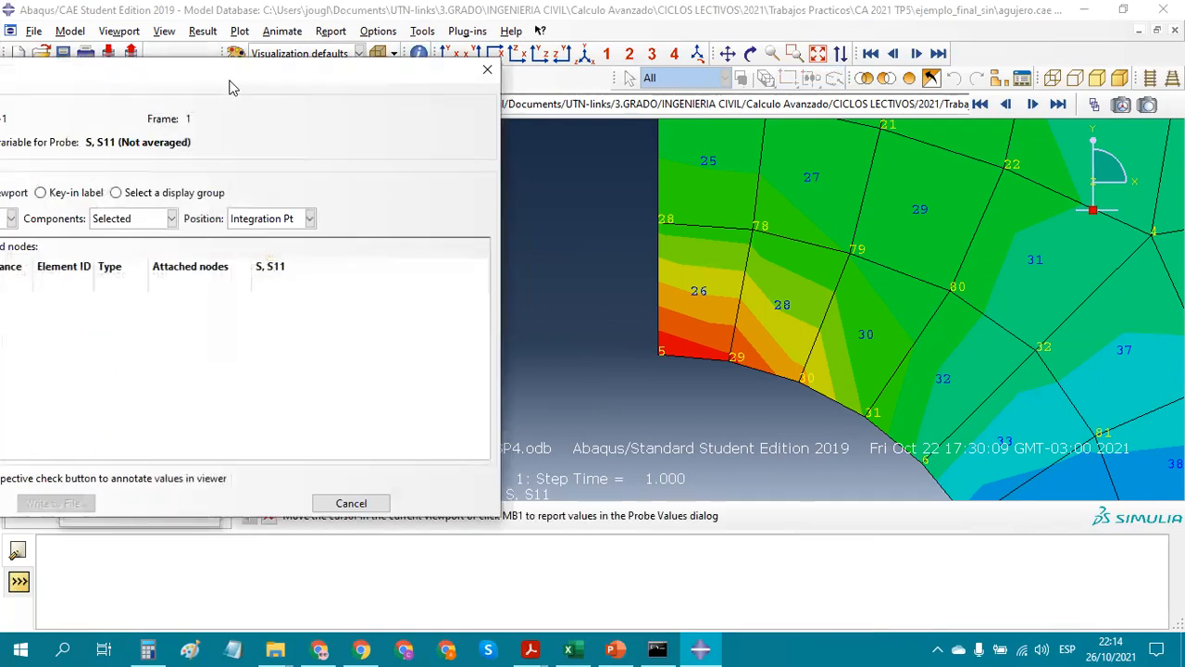
left_click_drag(250, 77, 371, 80)
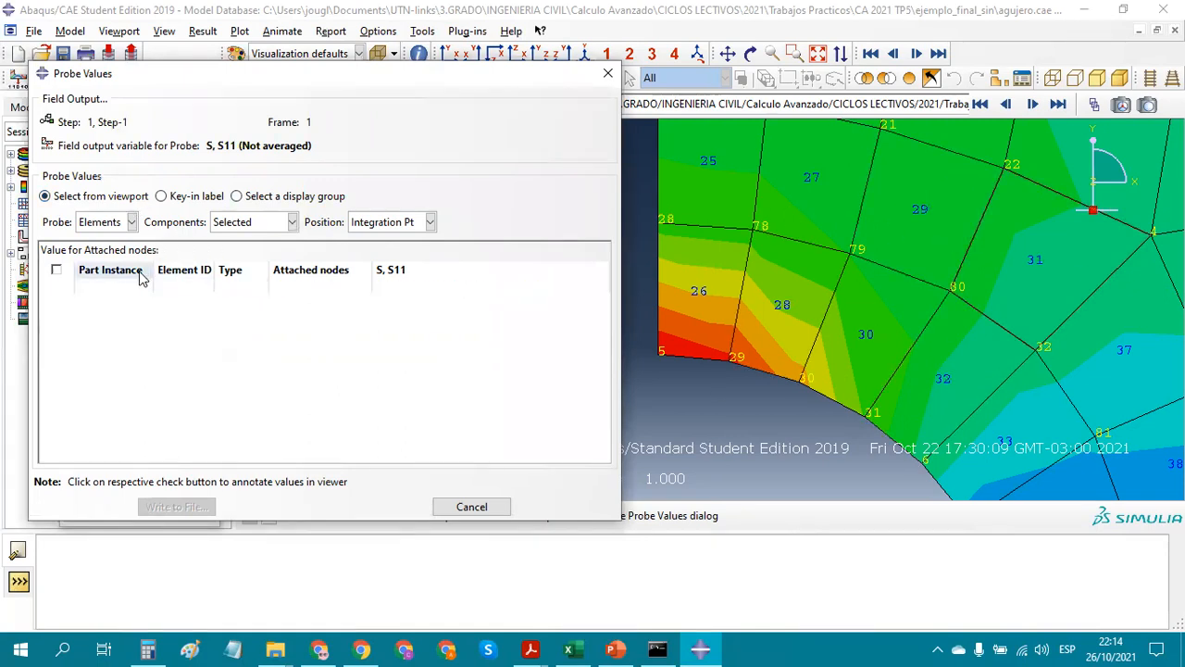
left_click(115, 224)
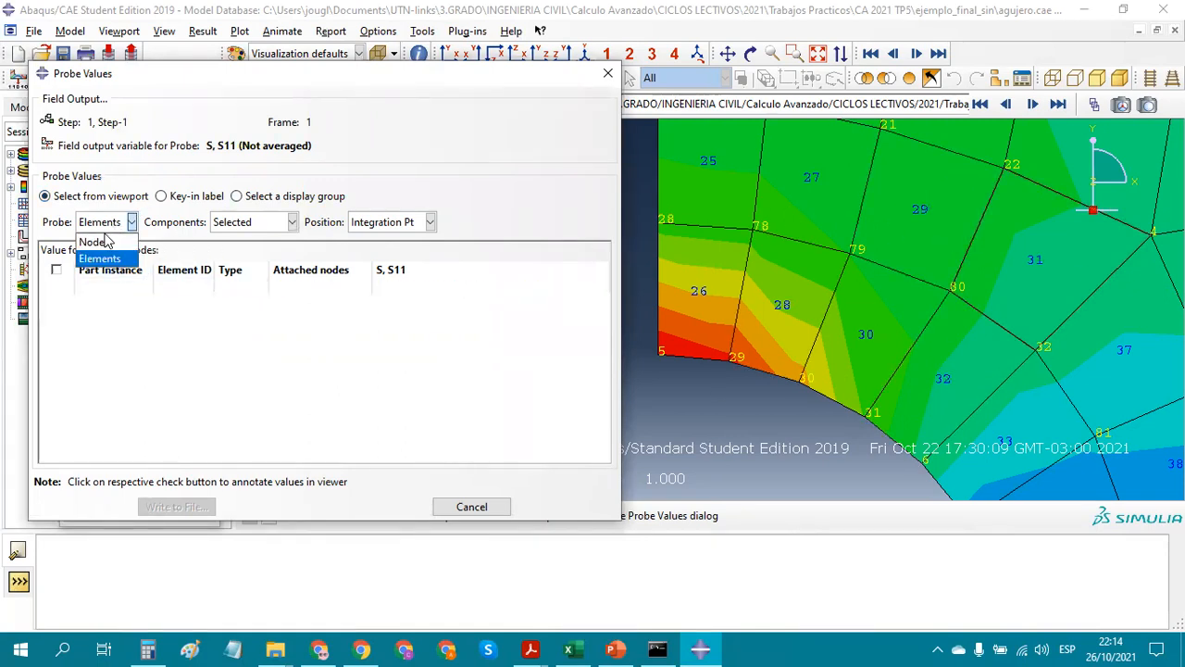
left_click(100, 241)
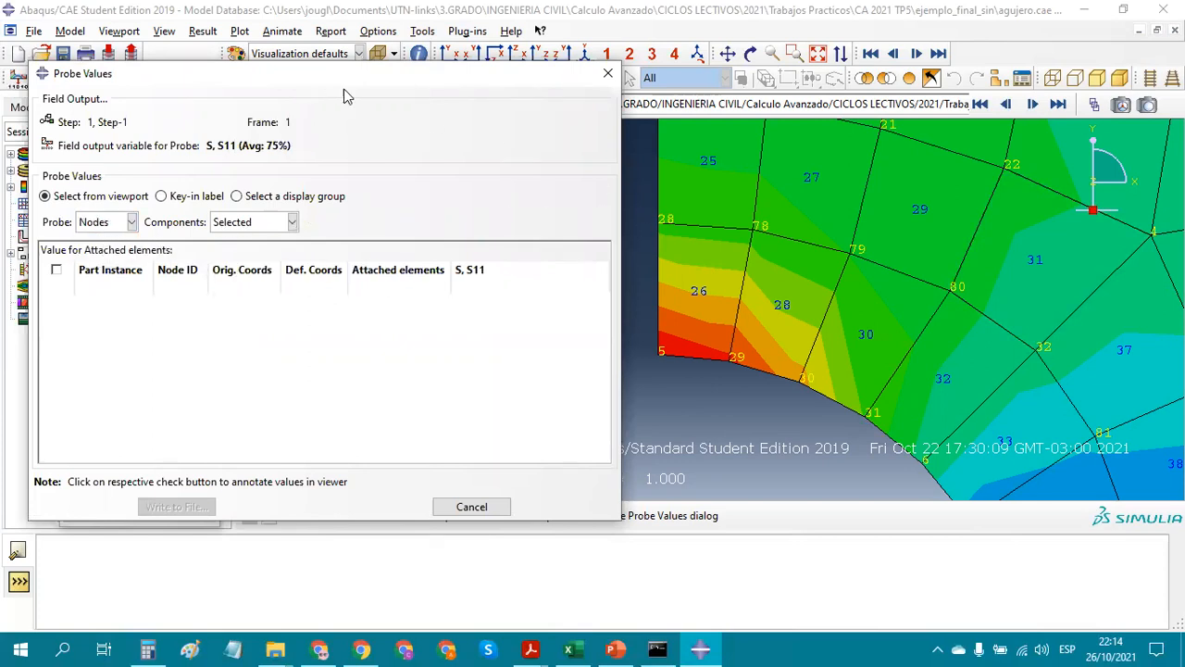
left_click_drag(321, 72, 296, 56)
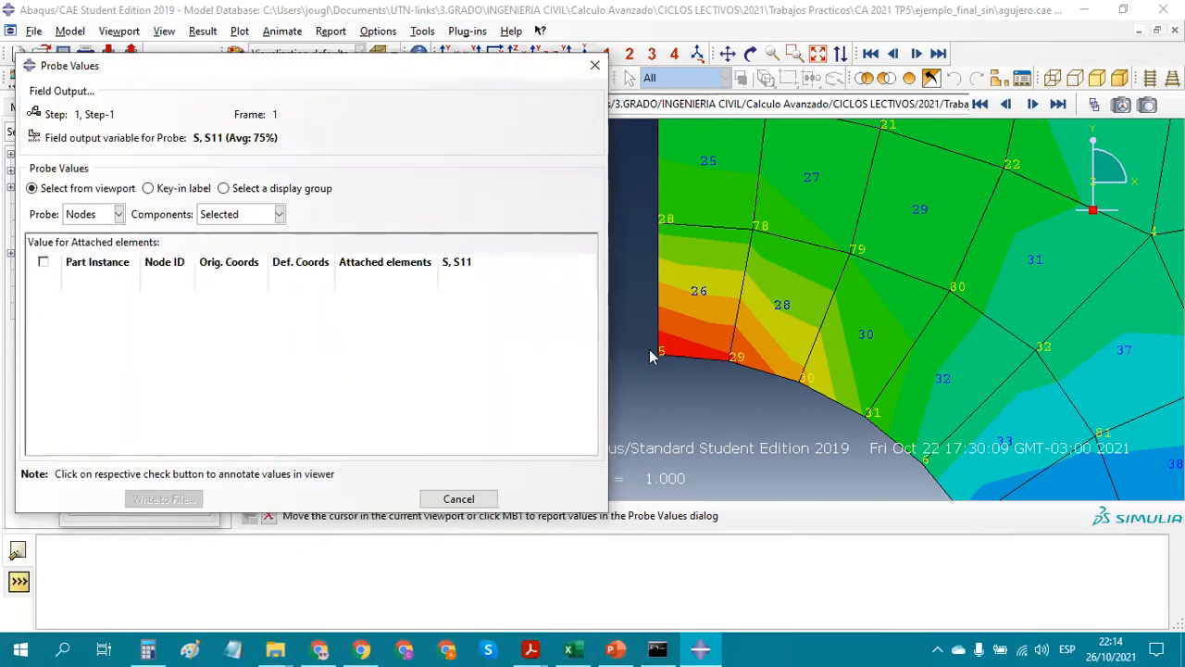
Probe S11 at node 5 on the hole's upper edge and write the probed value to the report file abaqus.rpt.
left_click(661, 362)
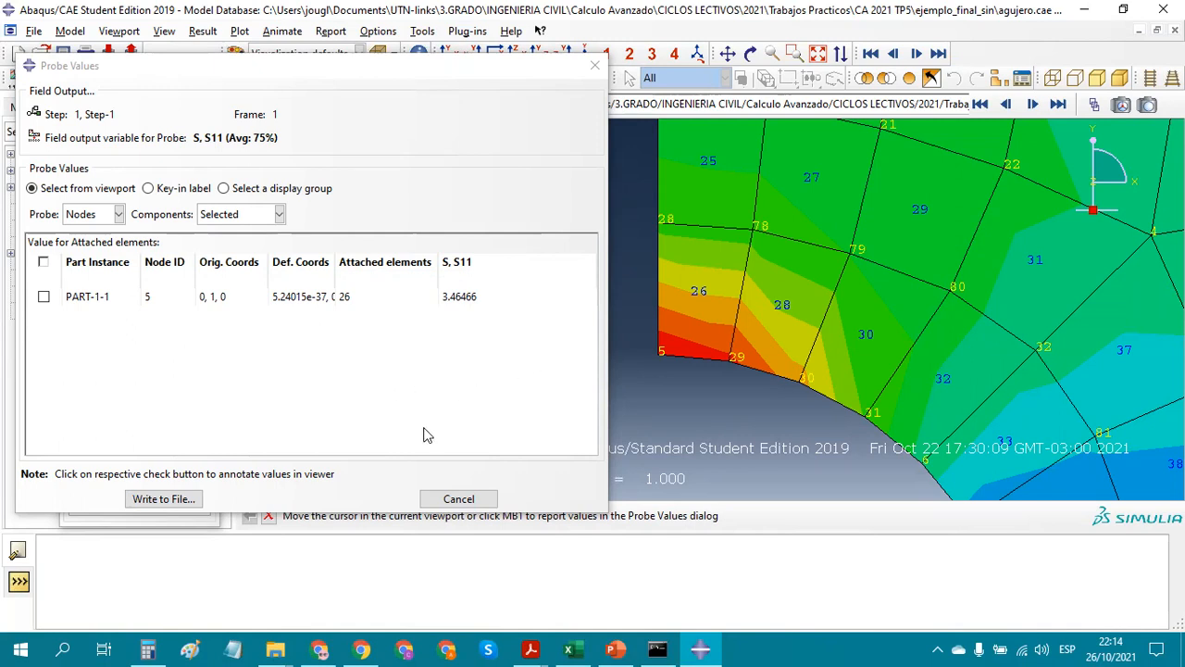
left_click(479, 506)
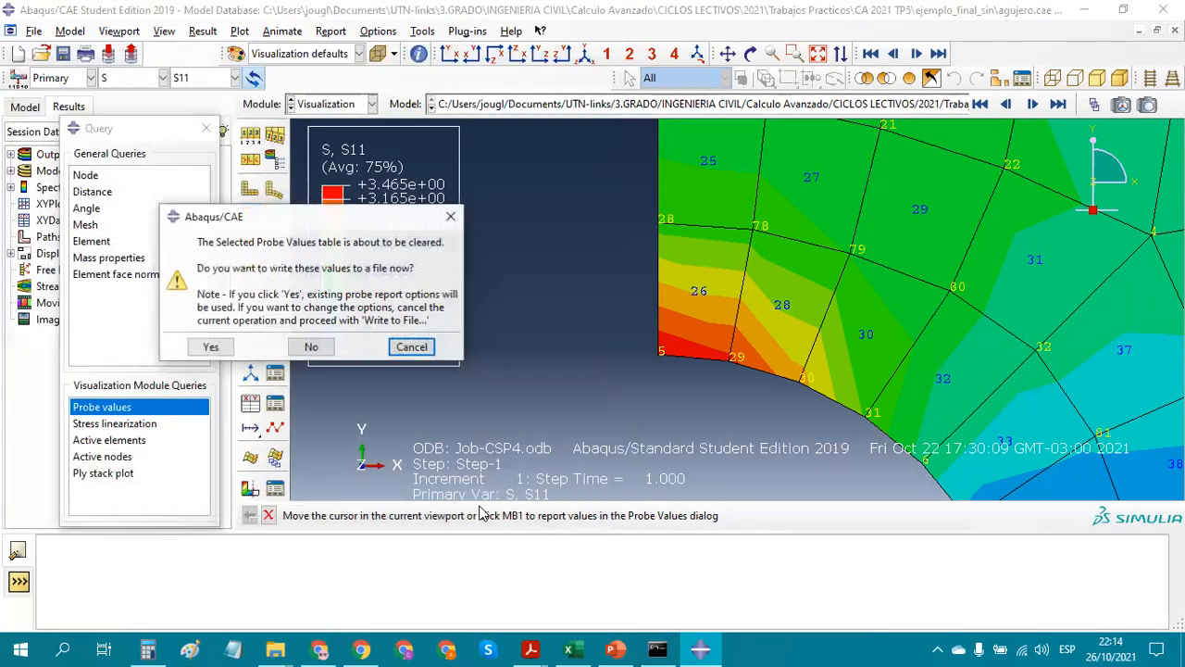
left_click(219, 349)
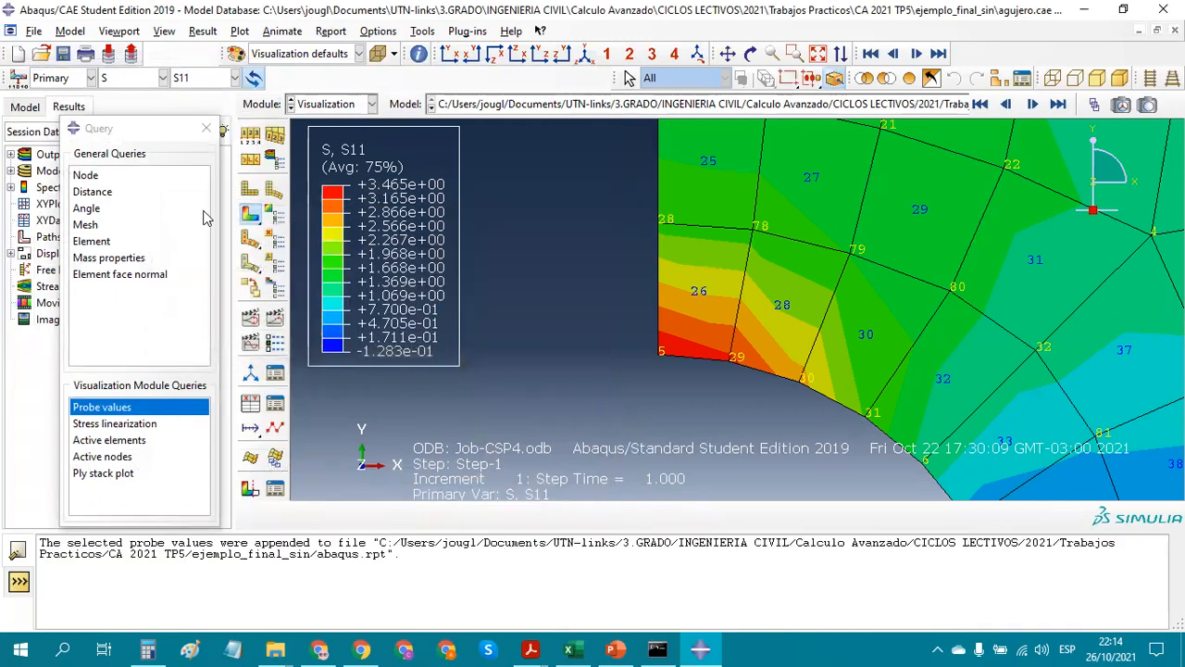
Set the averaging threshold in the result options to 100% and apply it to the contour plot.
left_click(204, 31)
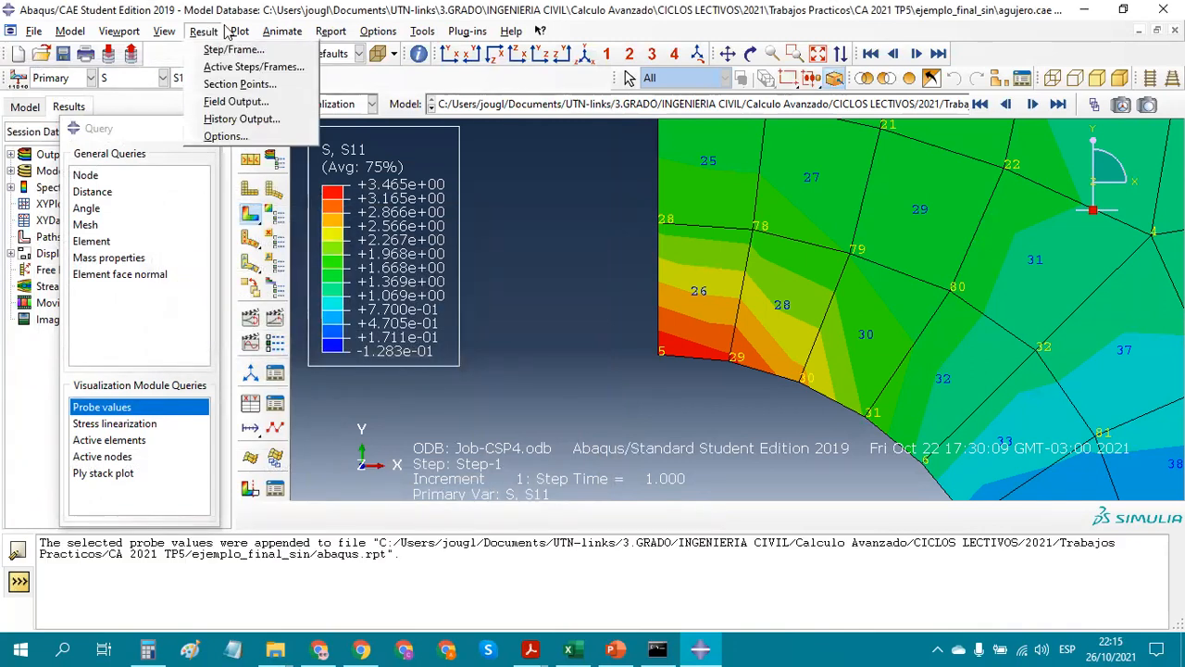
left_click(228, 138)
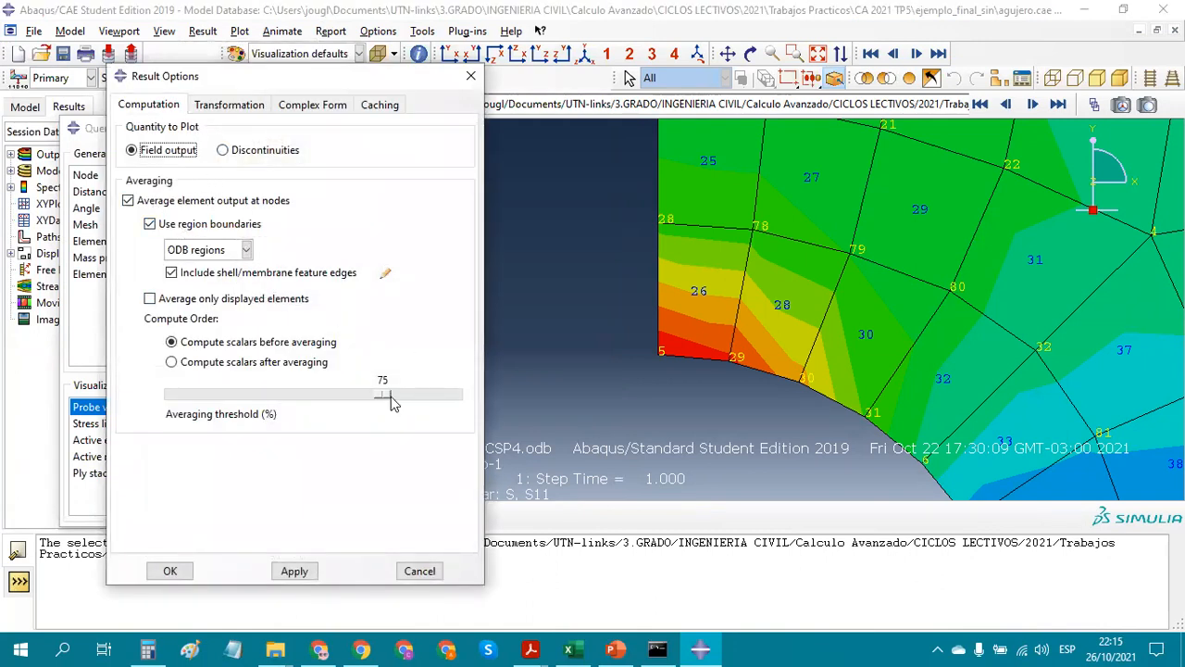
left_click_drag(379, 399, 456, 398)
left_click(289, 572)
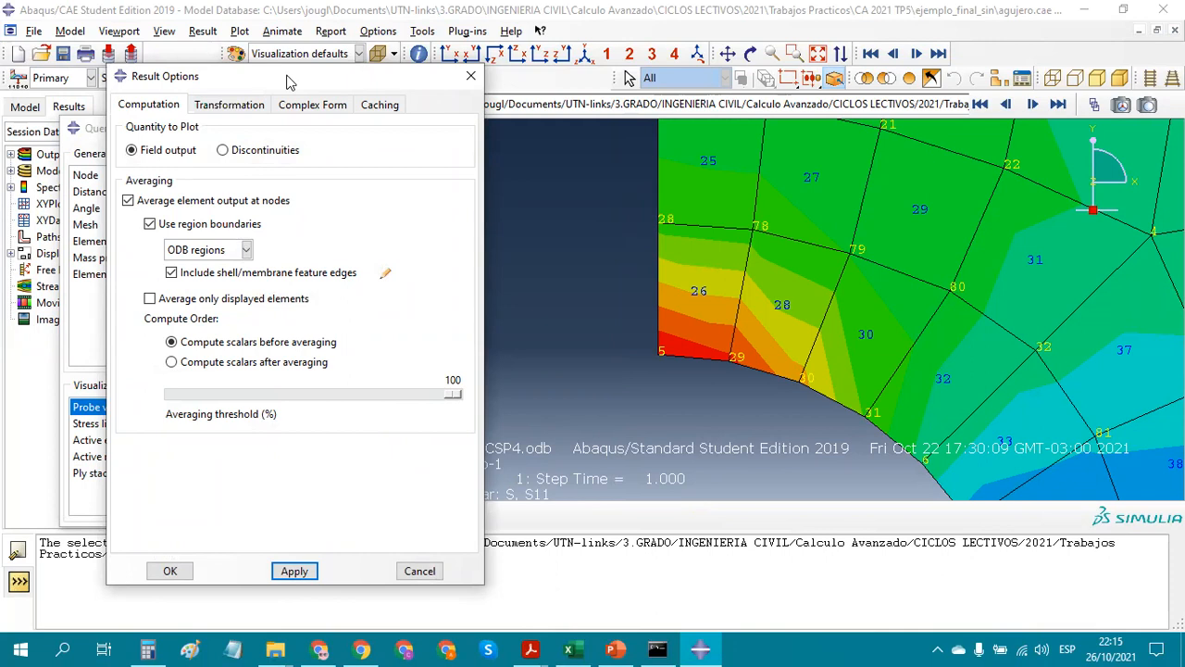
Turn off averaging of element output at nodes for the S11 contour plot.
left_click_drag(278, 18, 289, 21)
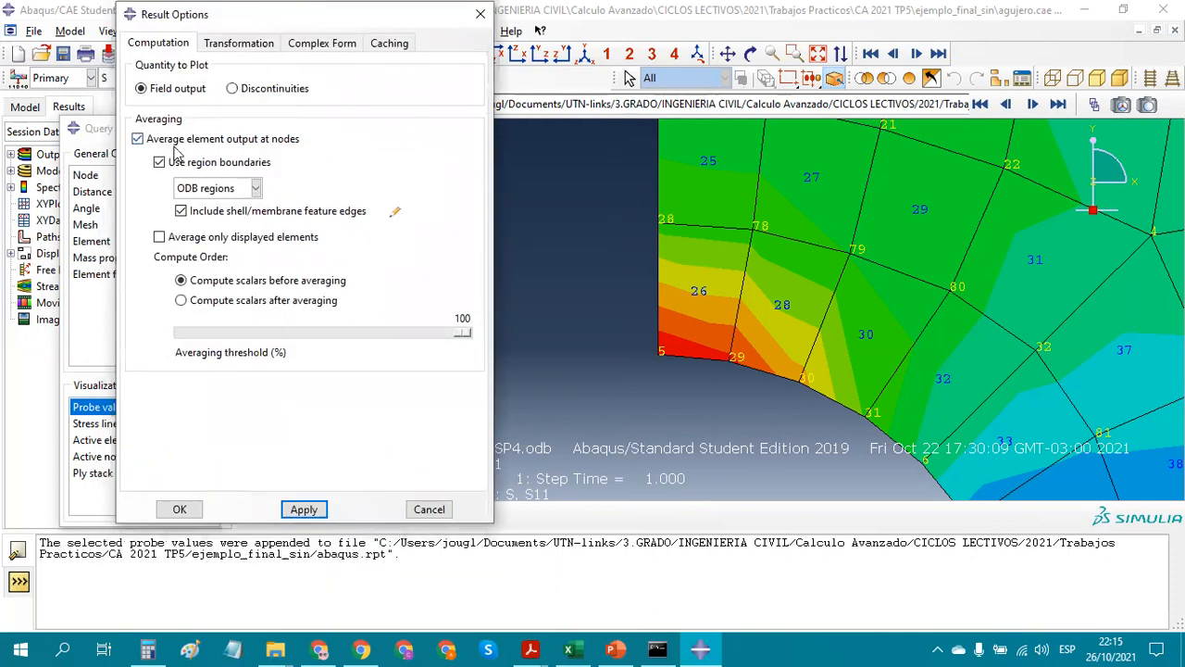
left_click(174, 143)
left_click(309, 512)
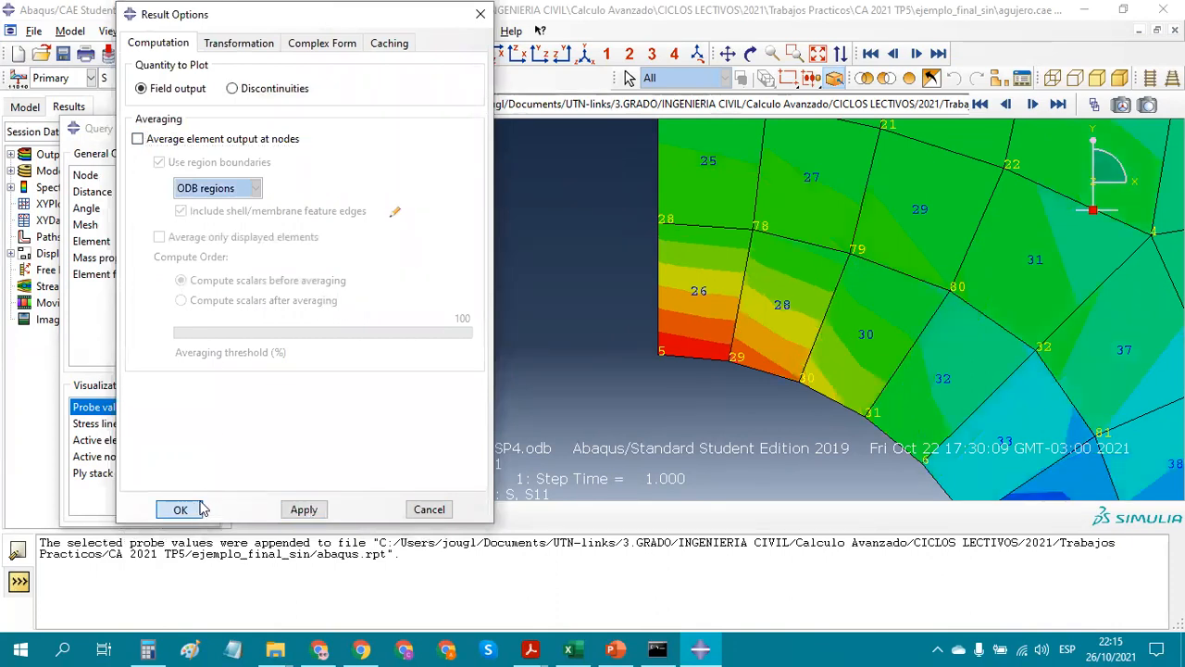
left_click(176, 509)
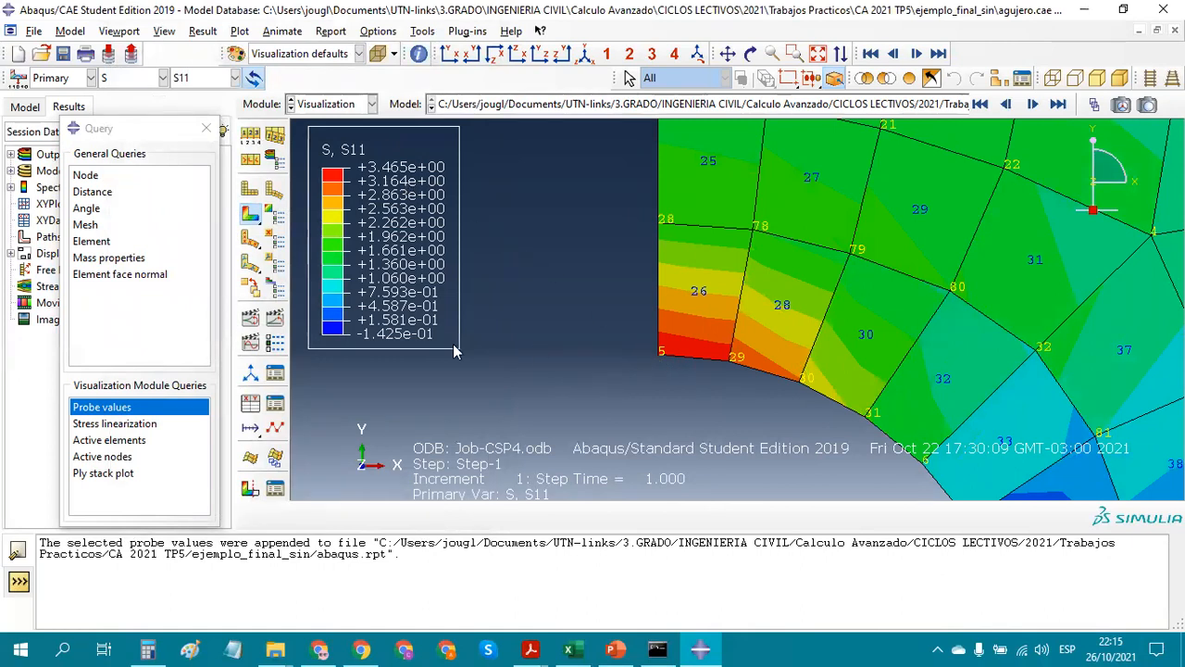
Probe the non-averaged S11 value at node 5 on the hole's upper edge.
left_click(207, 128)
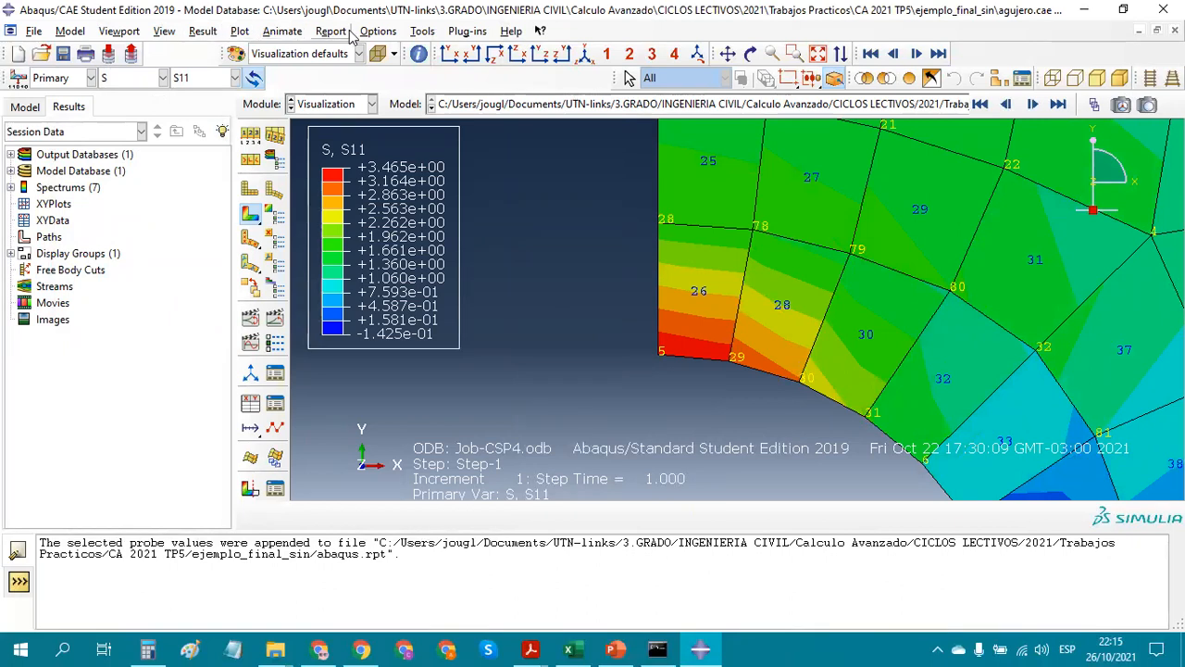
left_click(416, 34)
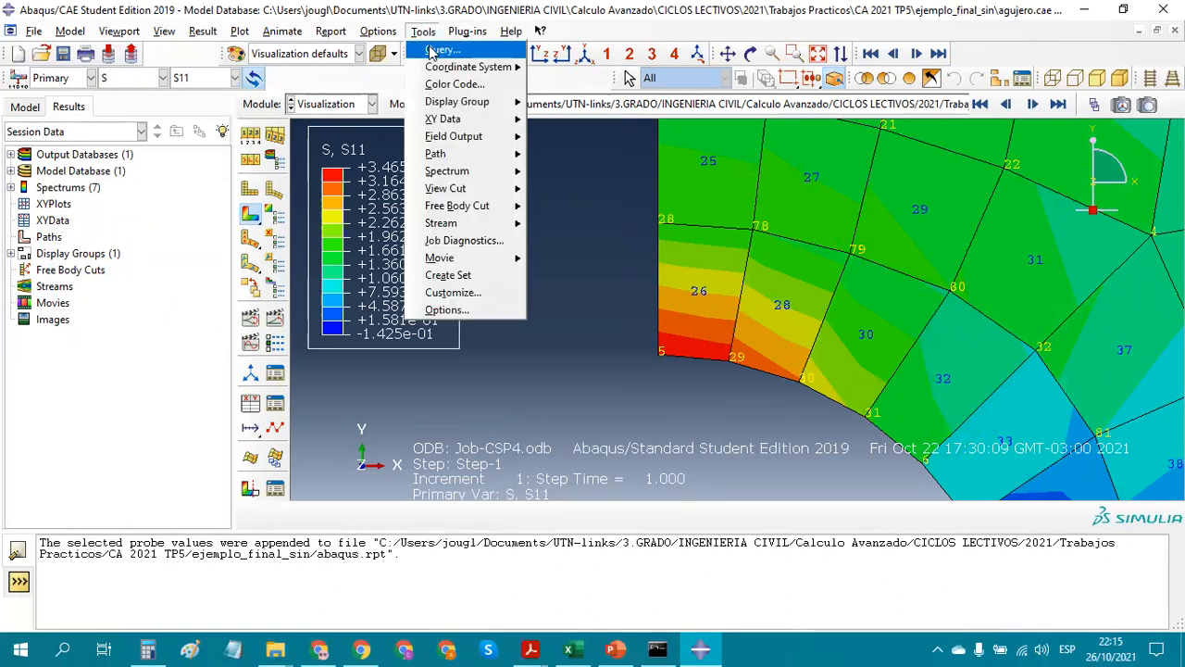
left_click(424, 48)
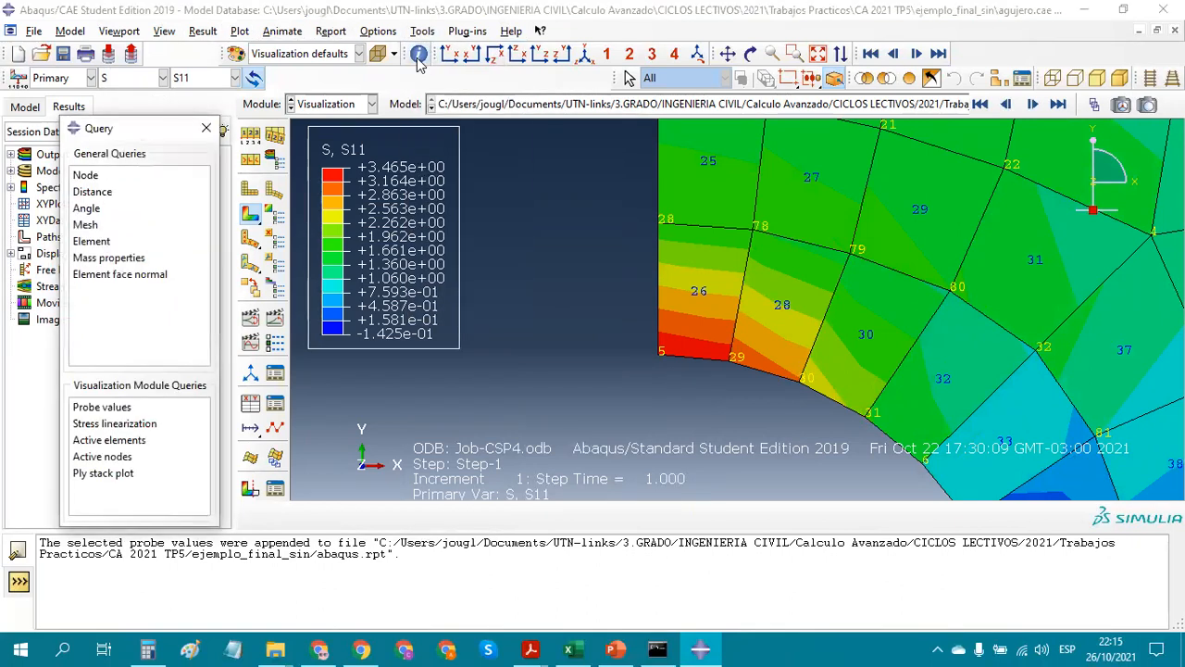
left_click(102, 407)
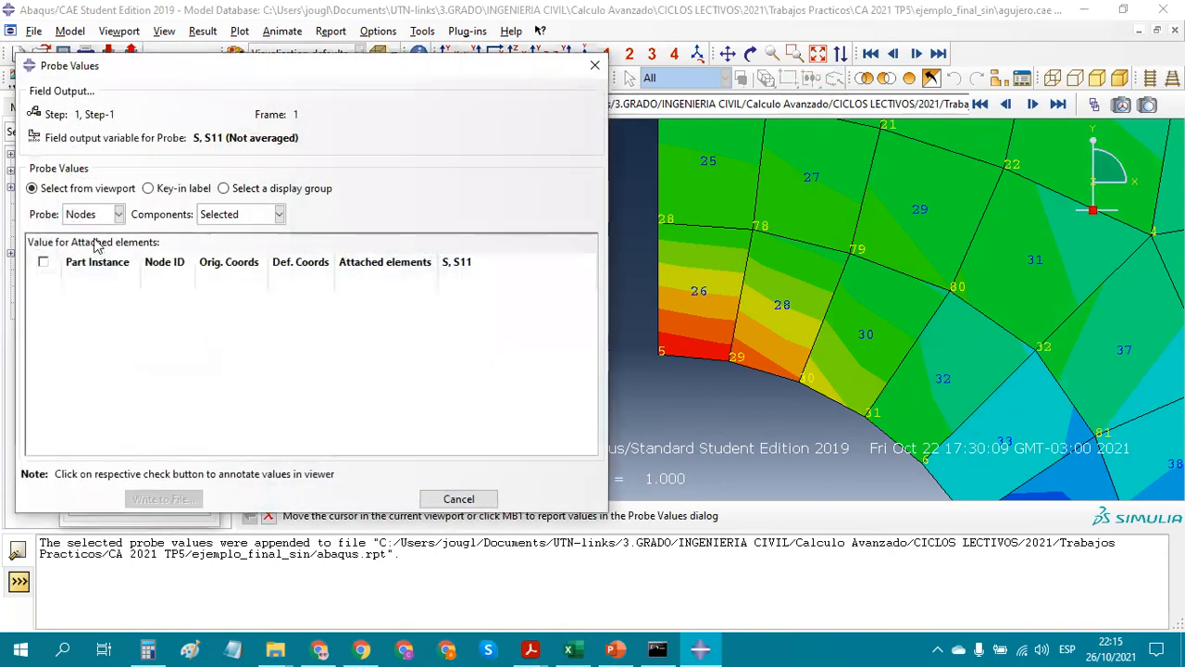
left_click(653, 356)
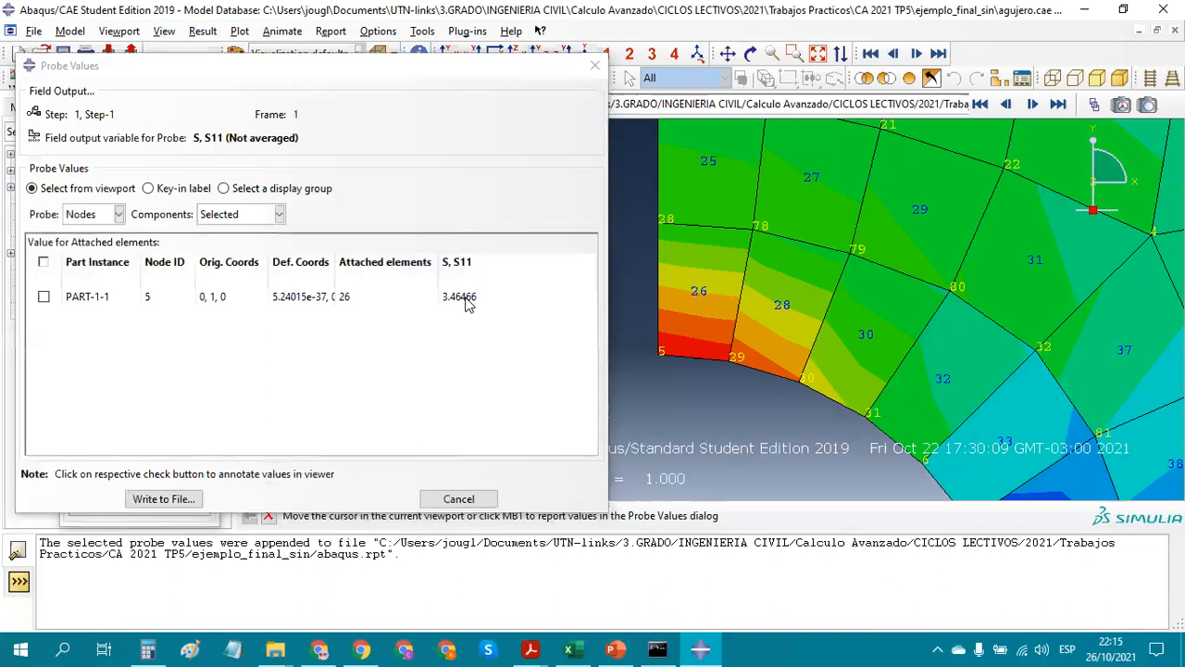
mouse_move(658, 362)
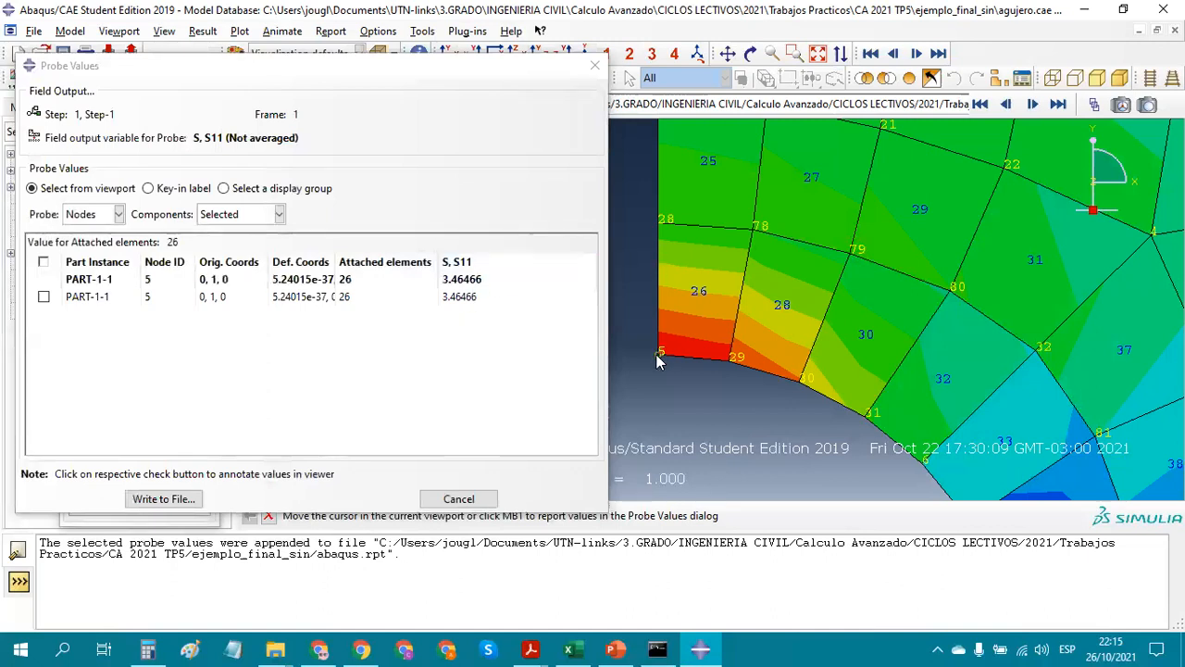
Close the probe values for node 5 and write the selected non-averaged S11 value to the report file abaqus.rpt.
mouse_move(730, 364)
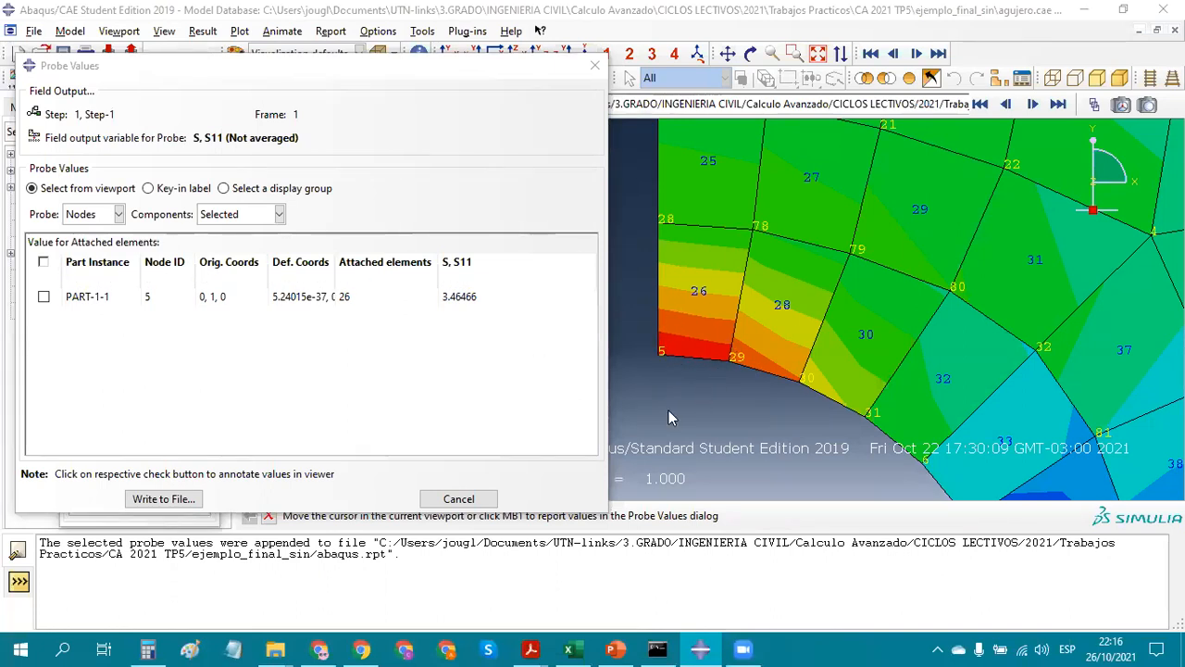
left_click(474, 500)
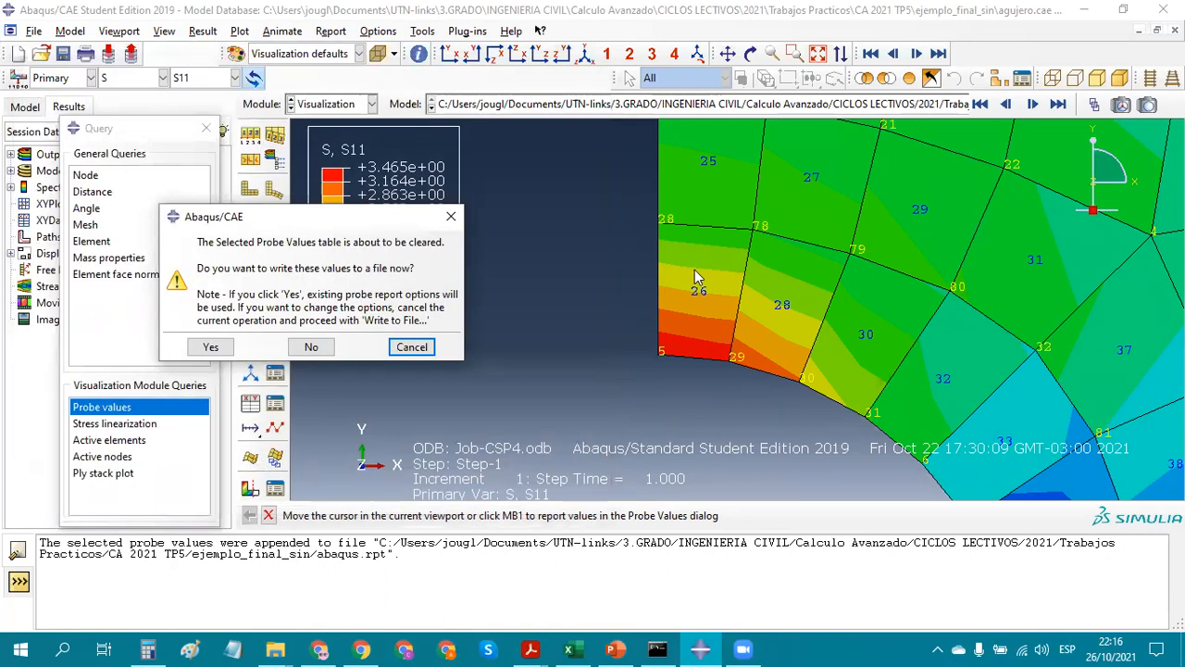
left_click(405, 348)
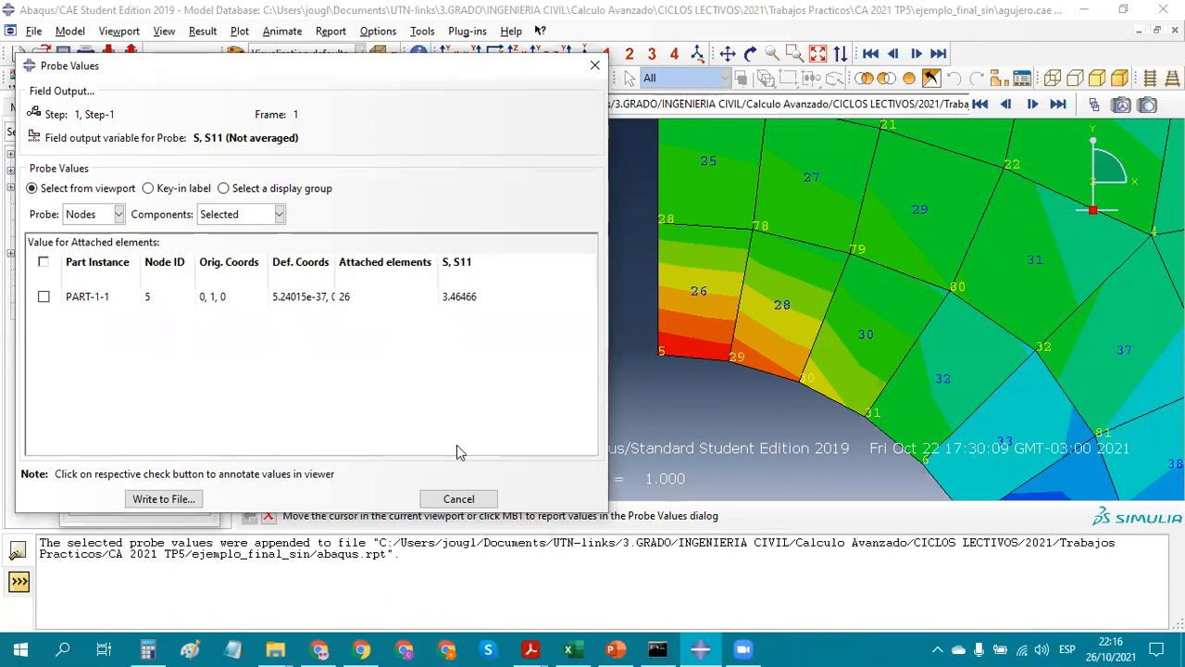
left_click(466, 498)
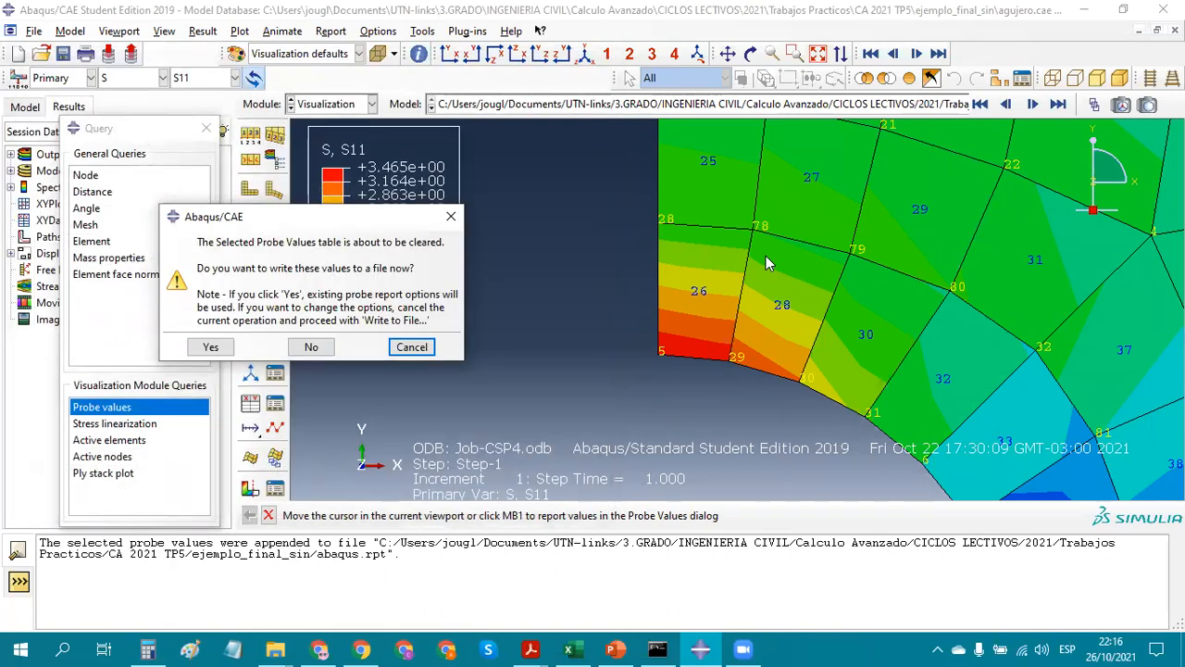
left_click(398, 346)
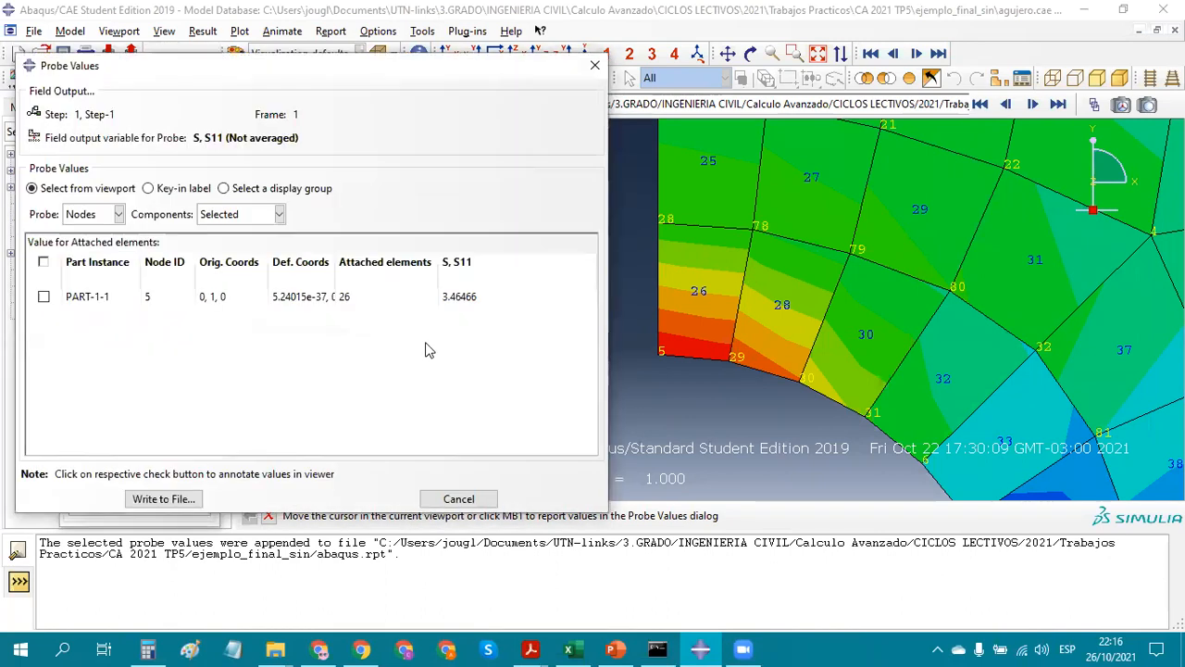
left_click(466, 499)
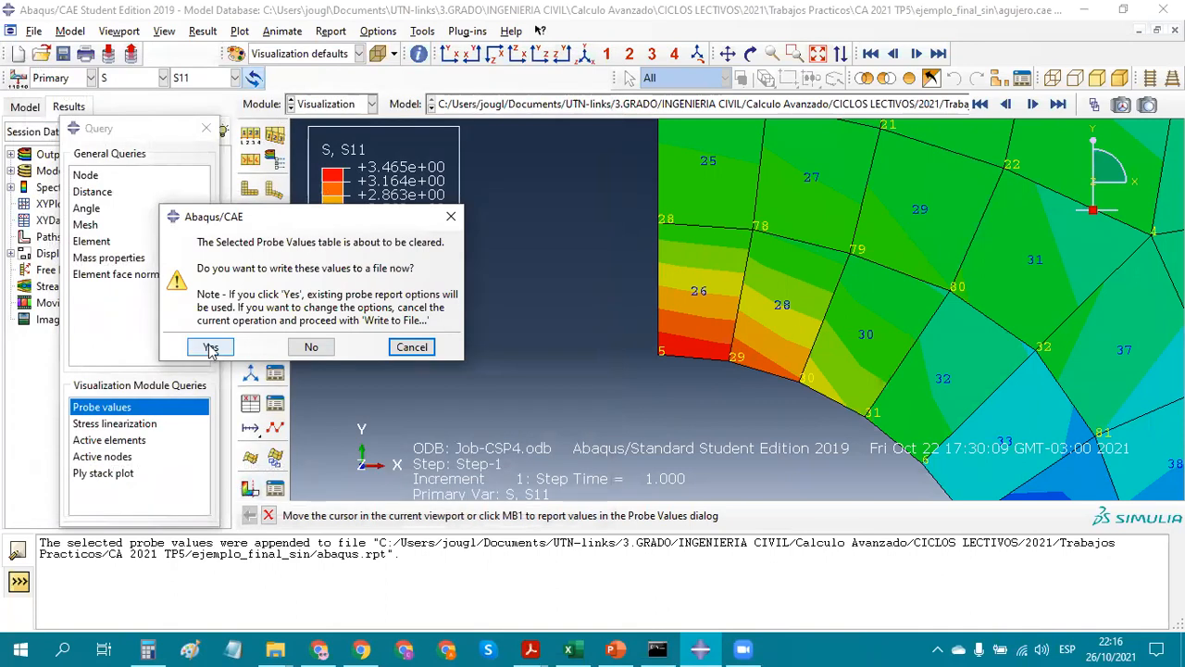
left_click(214, 350)
Turn averaging of element output at nodes back on for the S11 contour plot around the hole's upper edge.
scroll(629, 317, "up", 1)
scroll(630, 320, "down", 4)
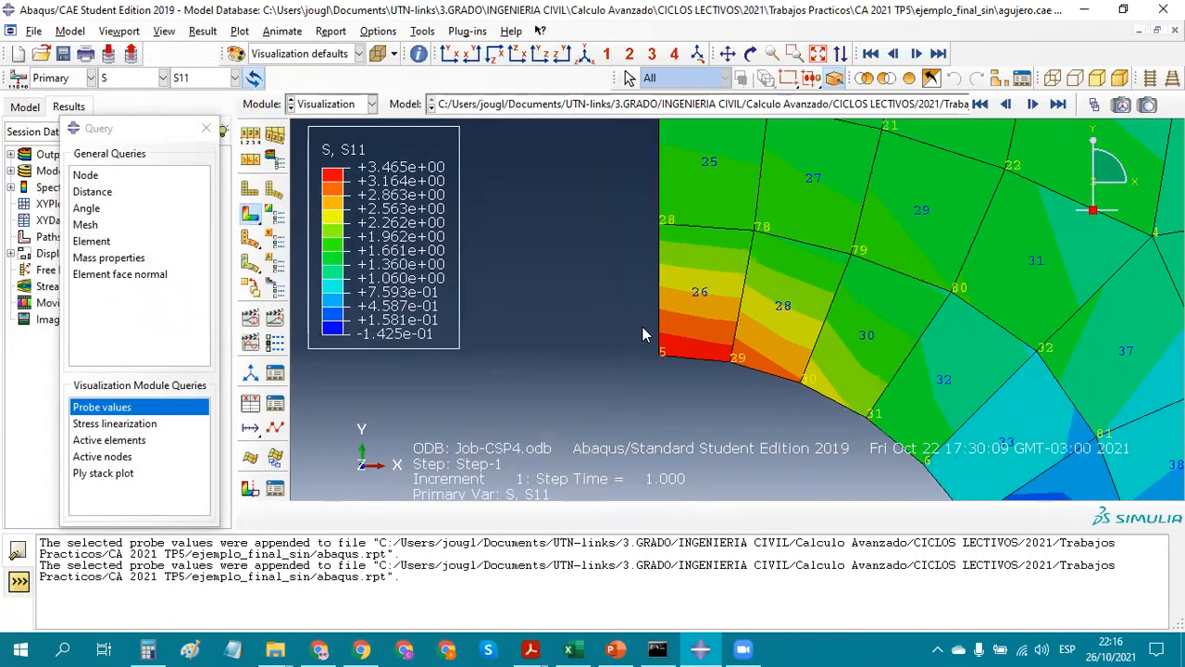
scroll(703, 319, "up", 2)
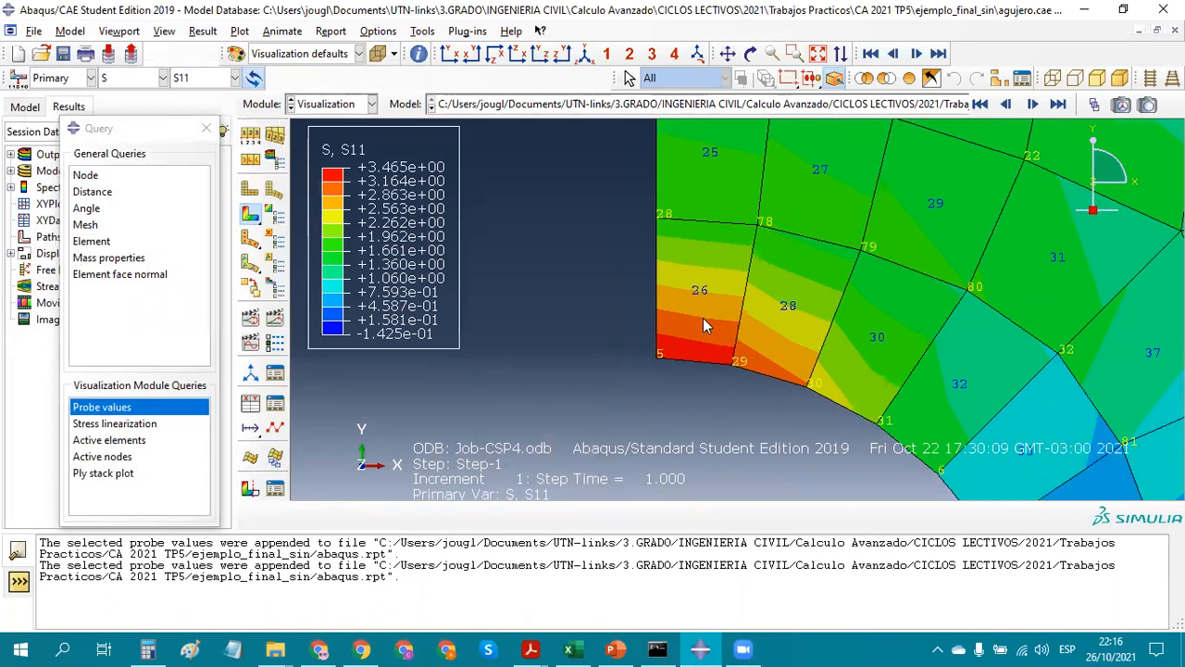
scroll(702, 325, "up", 1)
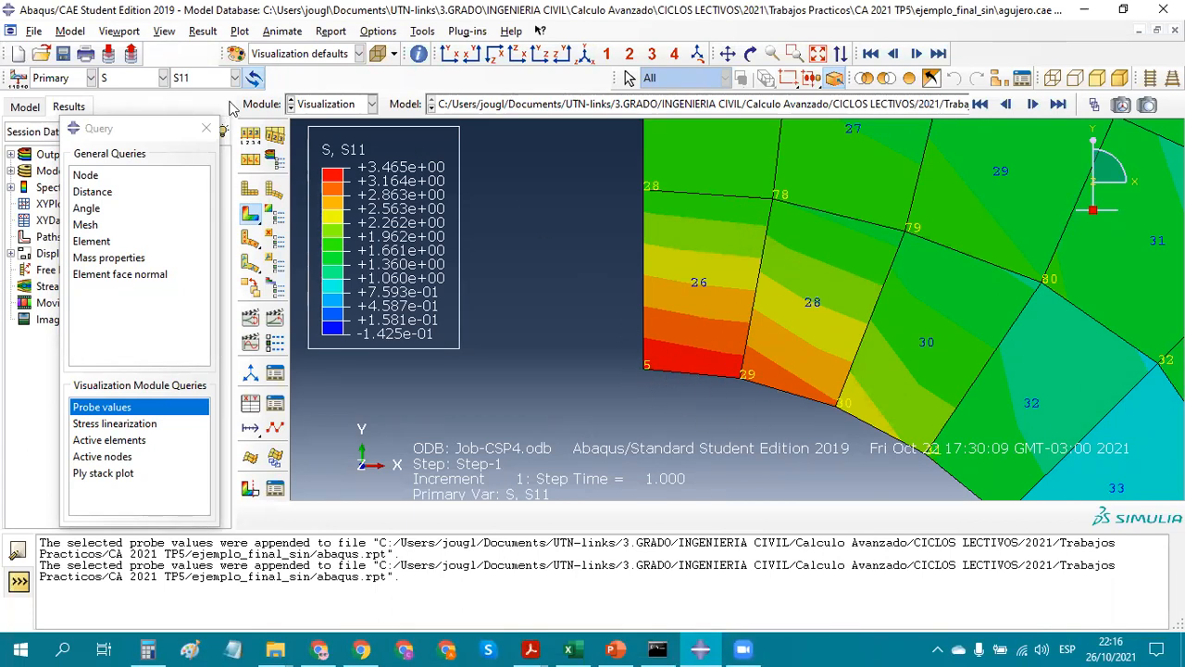
left_click(203, 30)
left_click(214, 135)
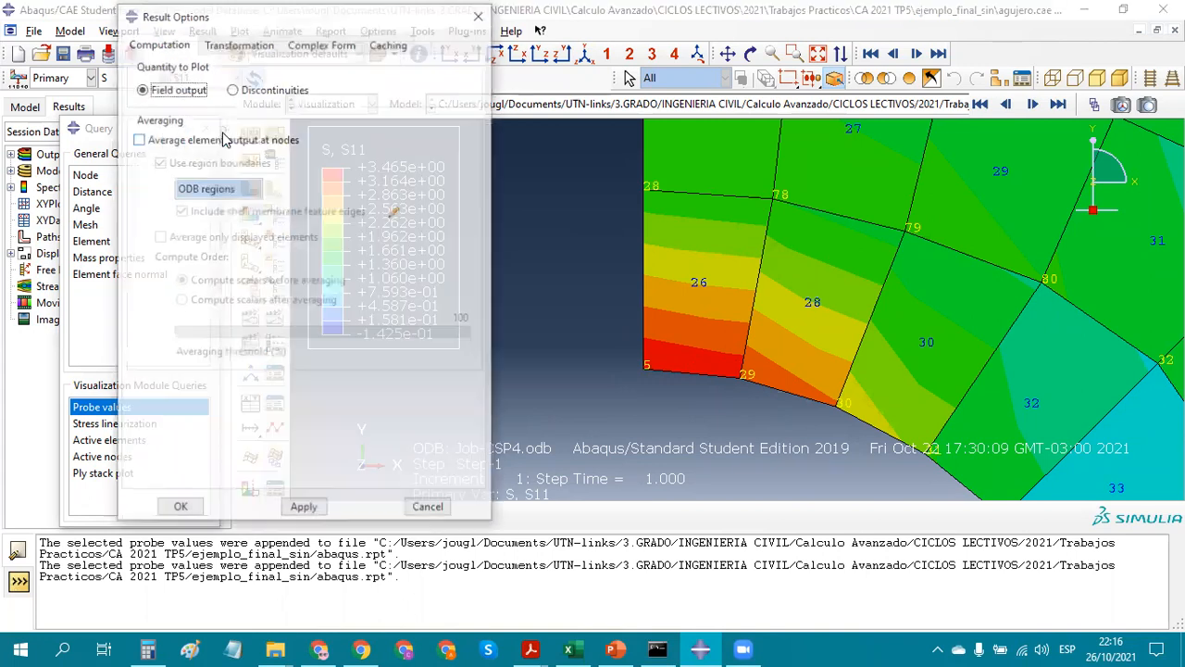
left_click(162, 141)
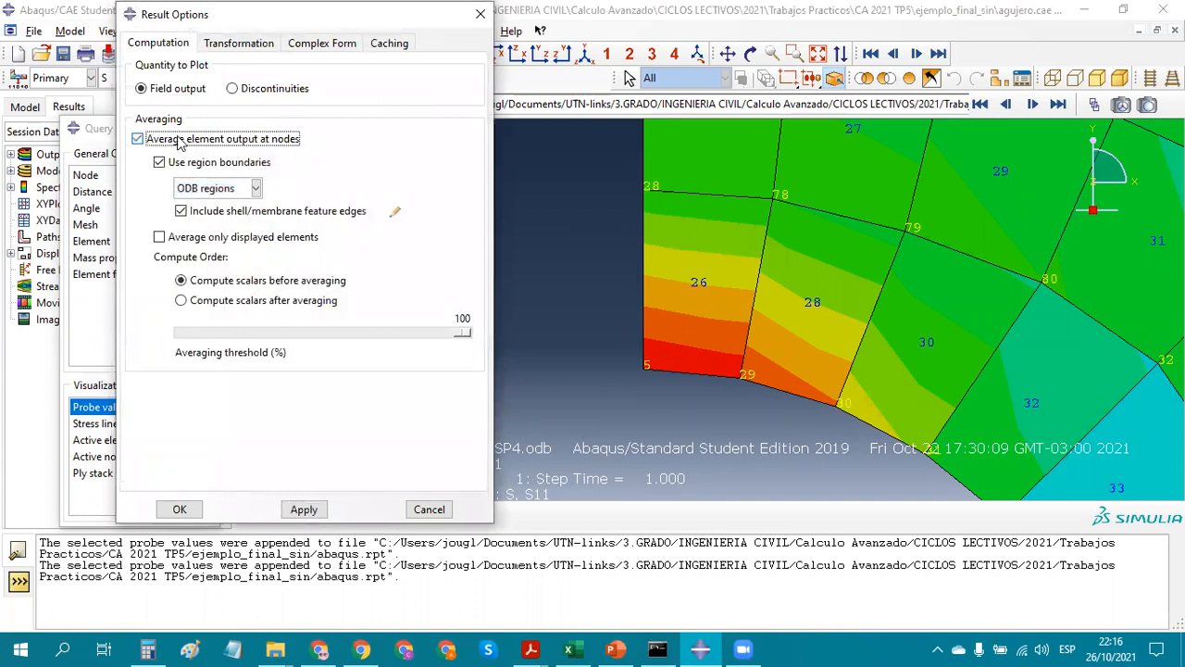
left_click(301, 508)
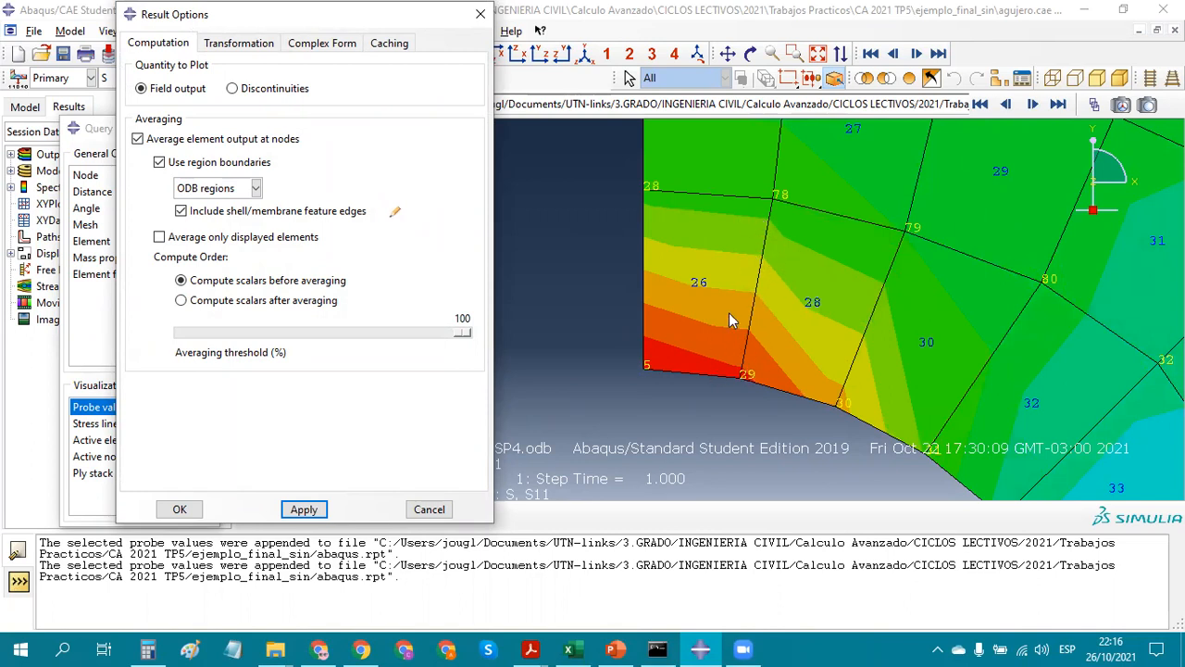
left_click(178, 509)
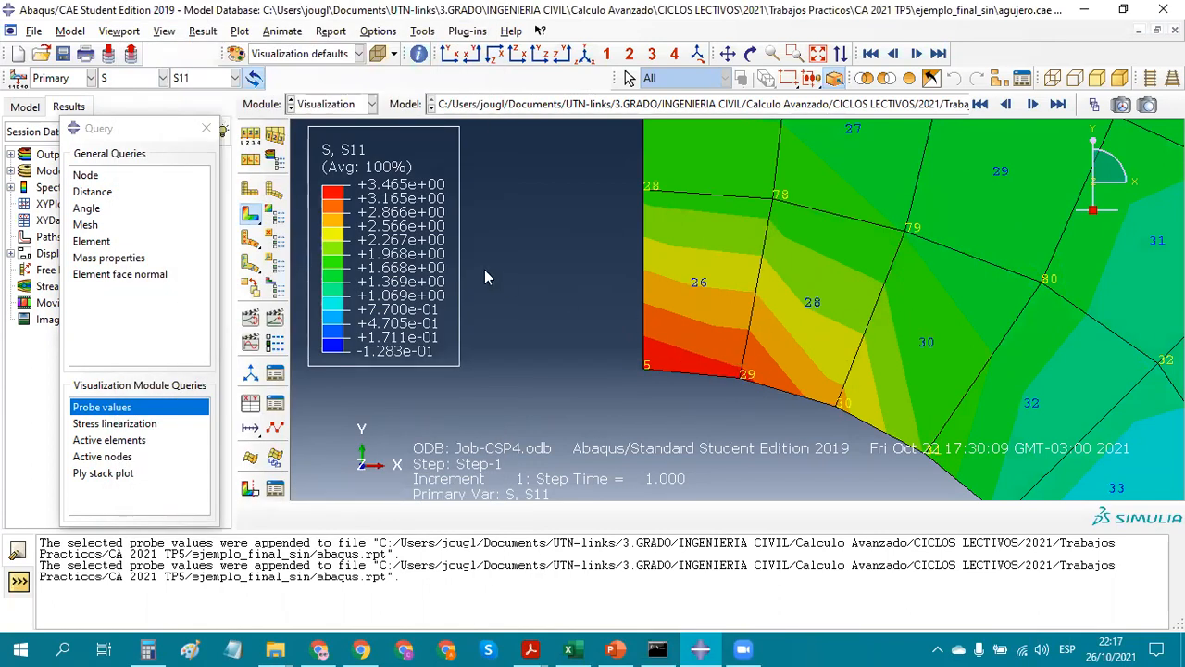
scroll(590, 292, "up", 3)
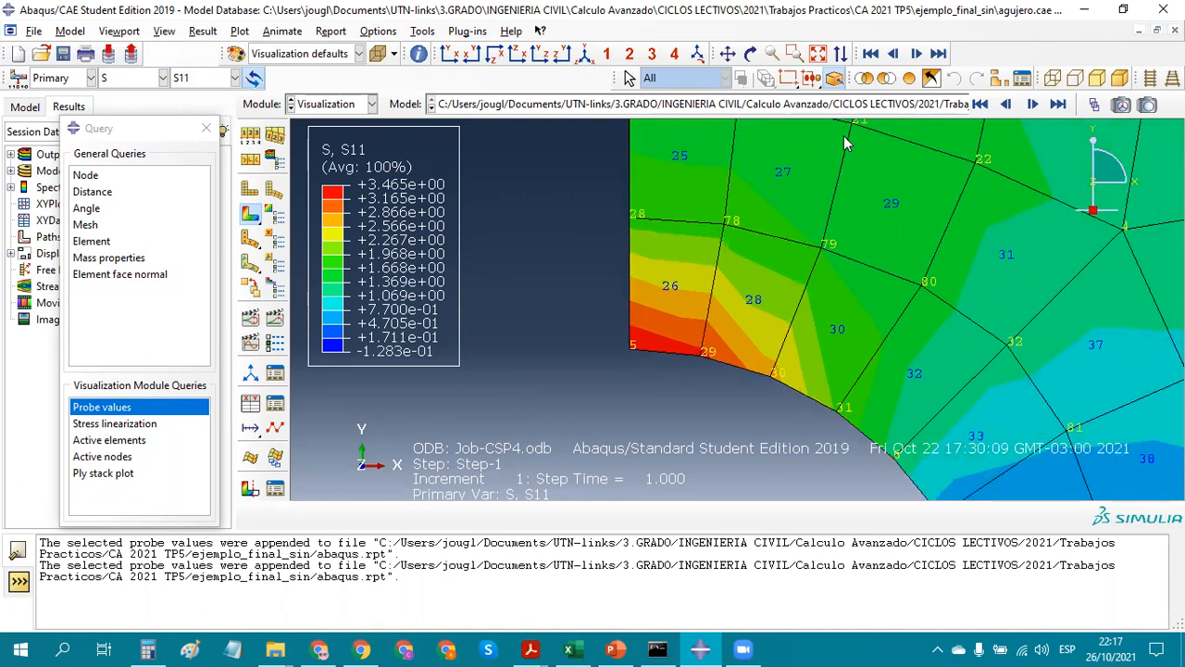
Switch to the Trabajo Práctico PDF in Acrobat Reader to consult the table of σx at A and the report requirements.
left_click(524, 648)
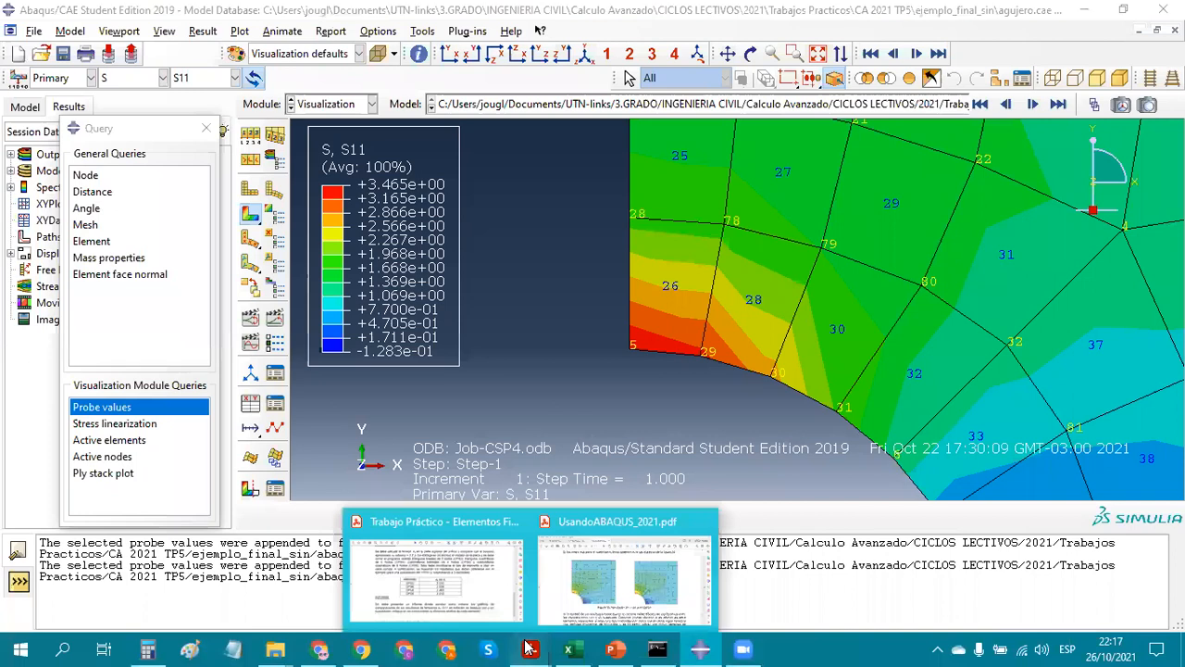
left_click(477, 600)
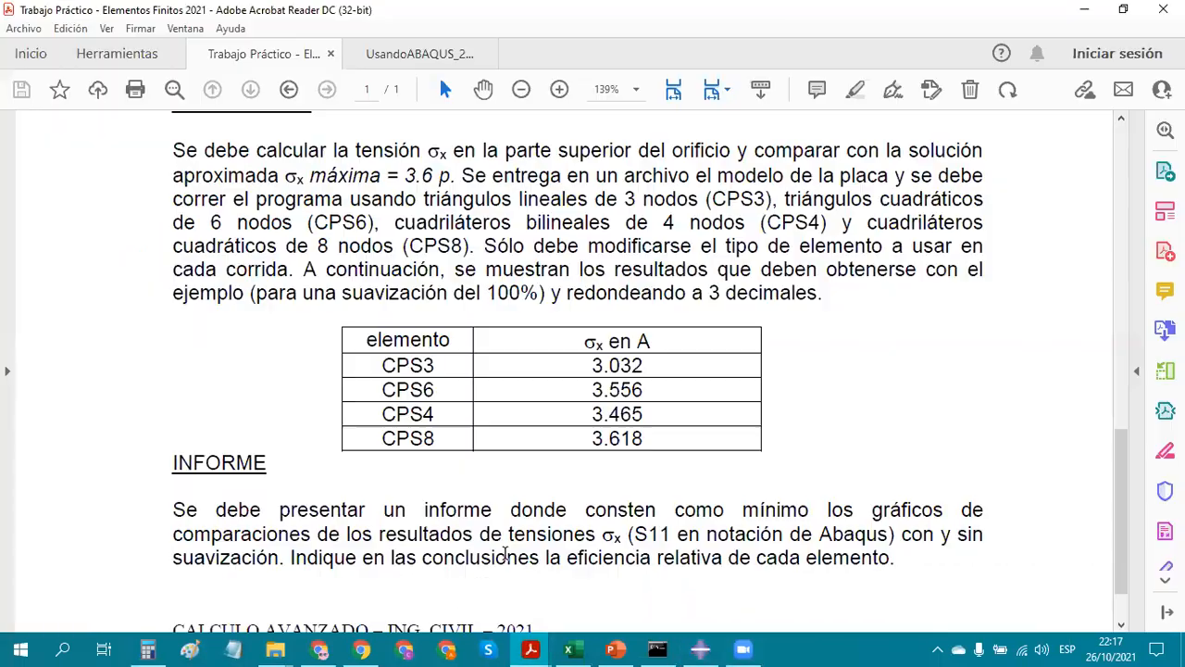